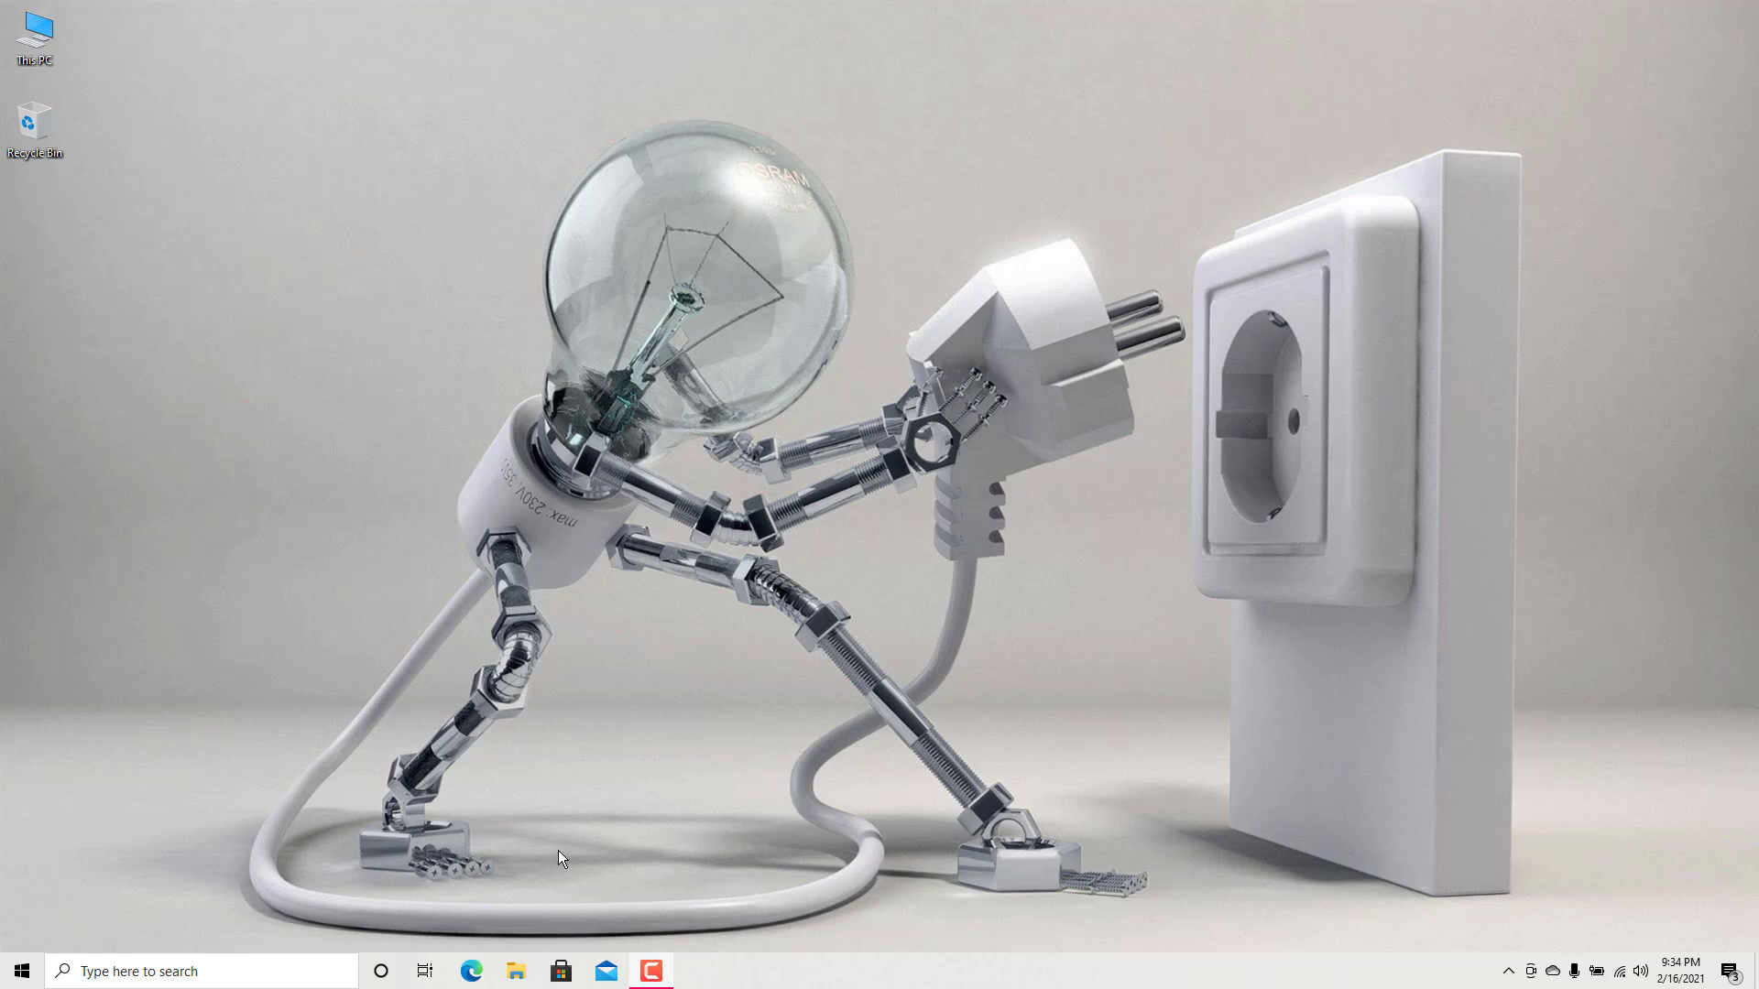
- Search the web for "xappm" in Microsoft Edge and open the Download XAMPP page on apachefriends.org
{"action": "left_click", "coordinate": [469, 982]}
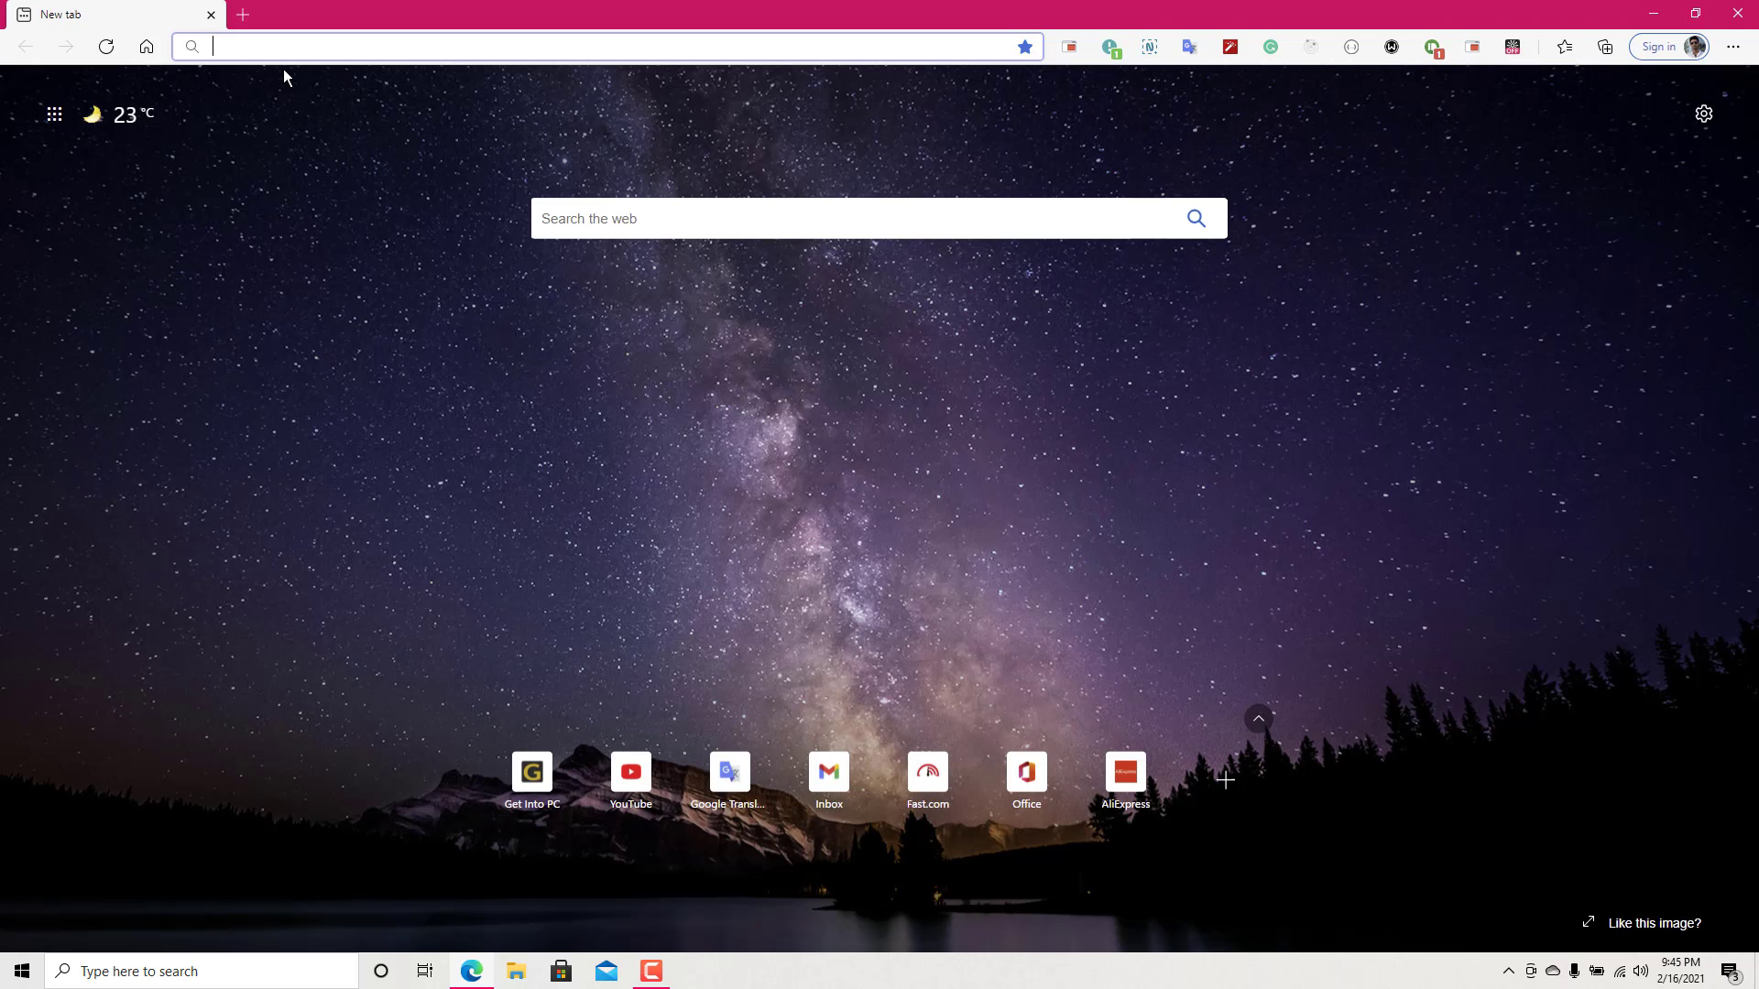
{"action": "type", "text": "xa"}
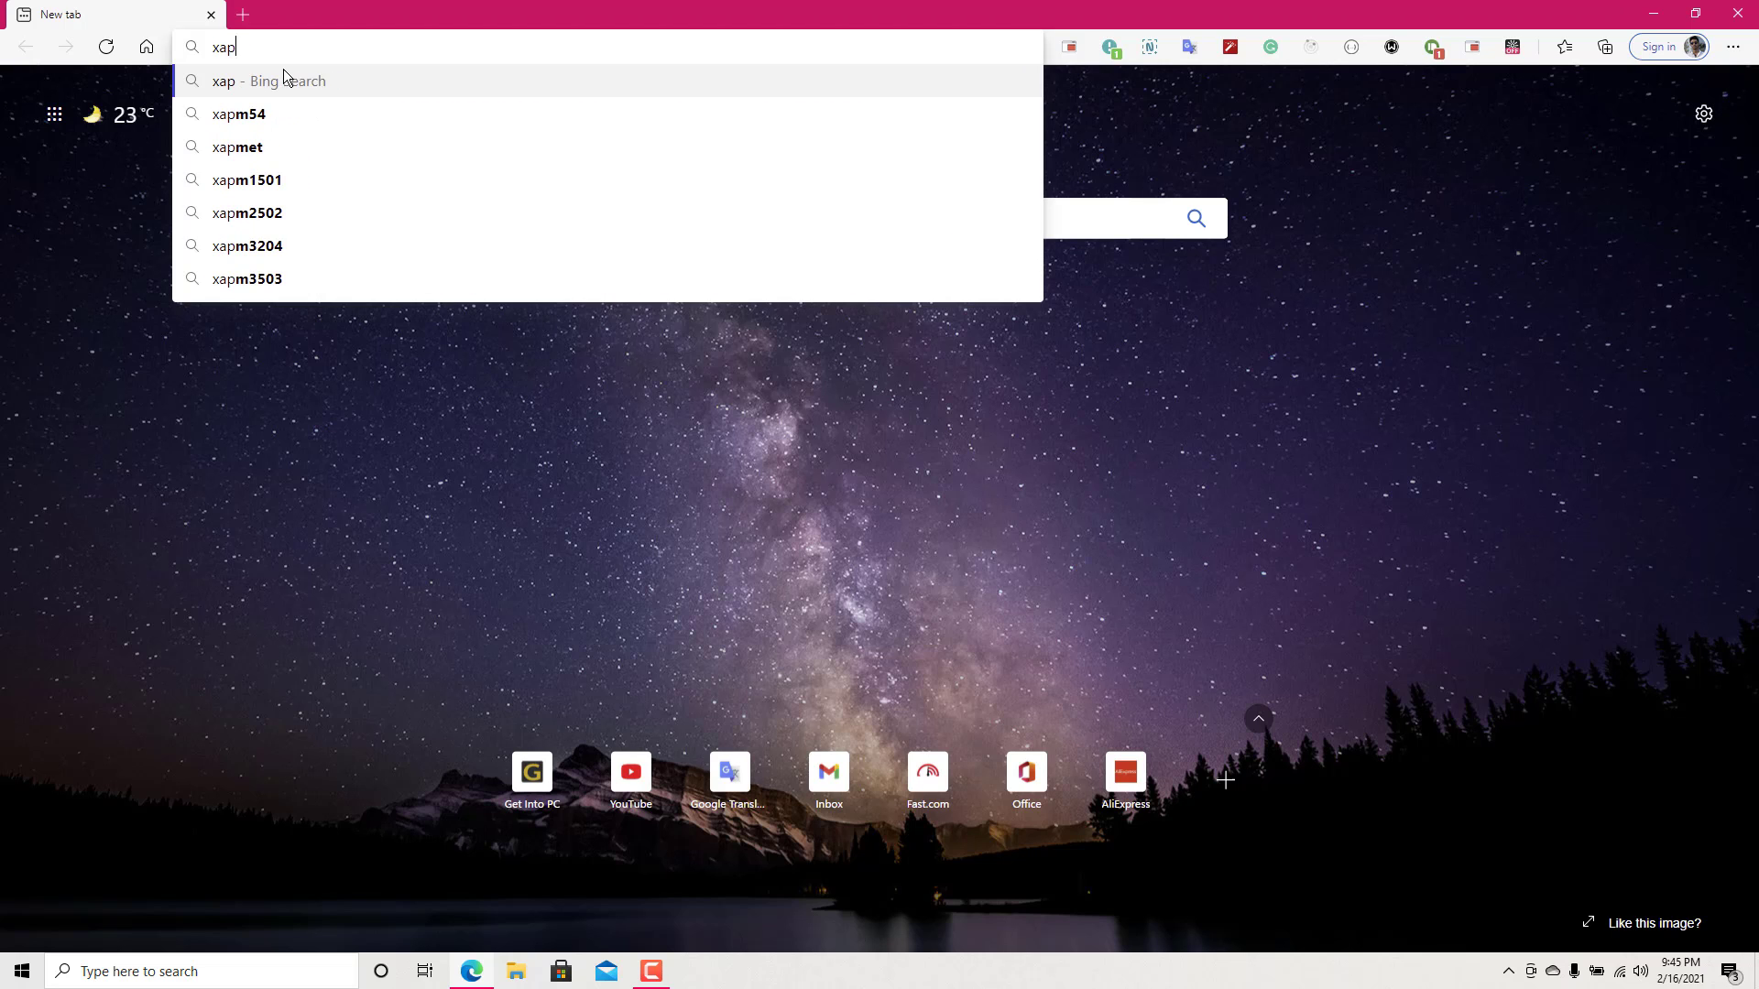
{"action": "type", "text": "ppm"}
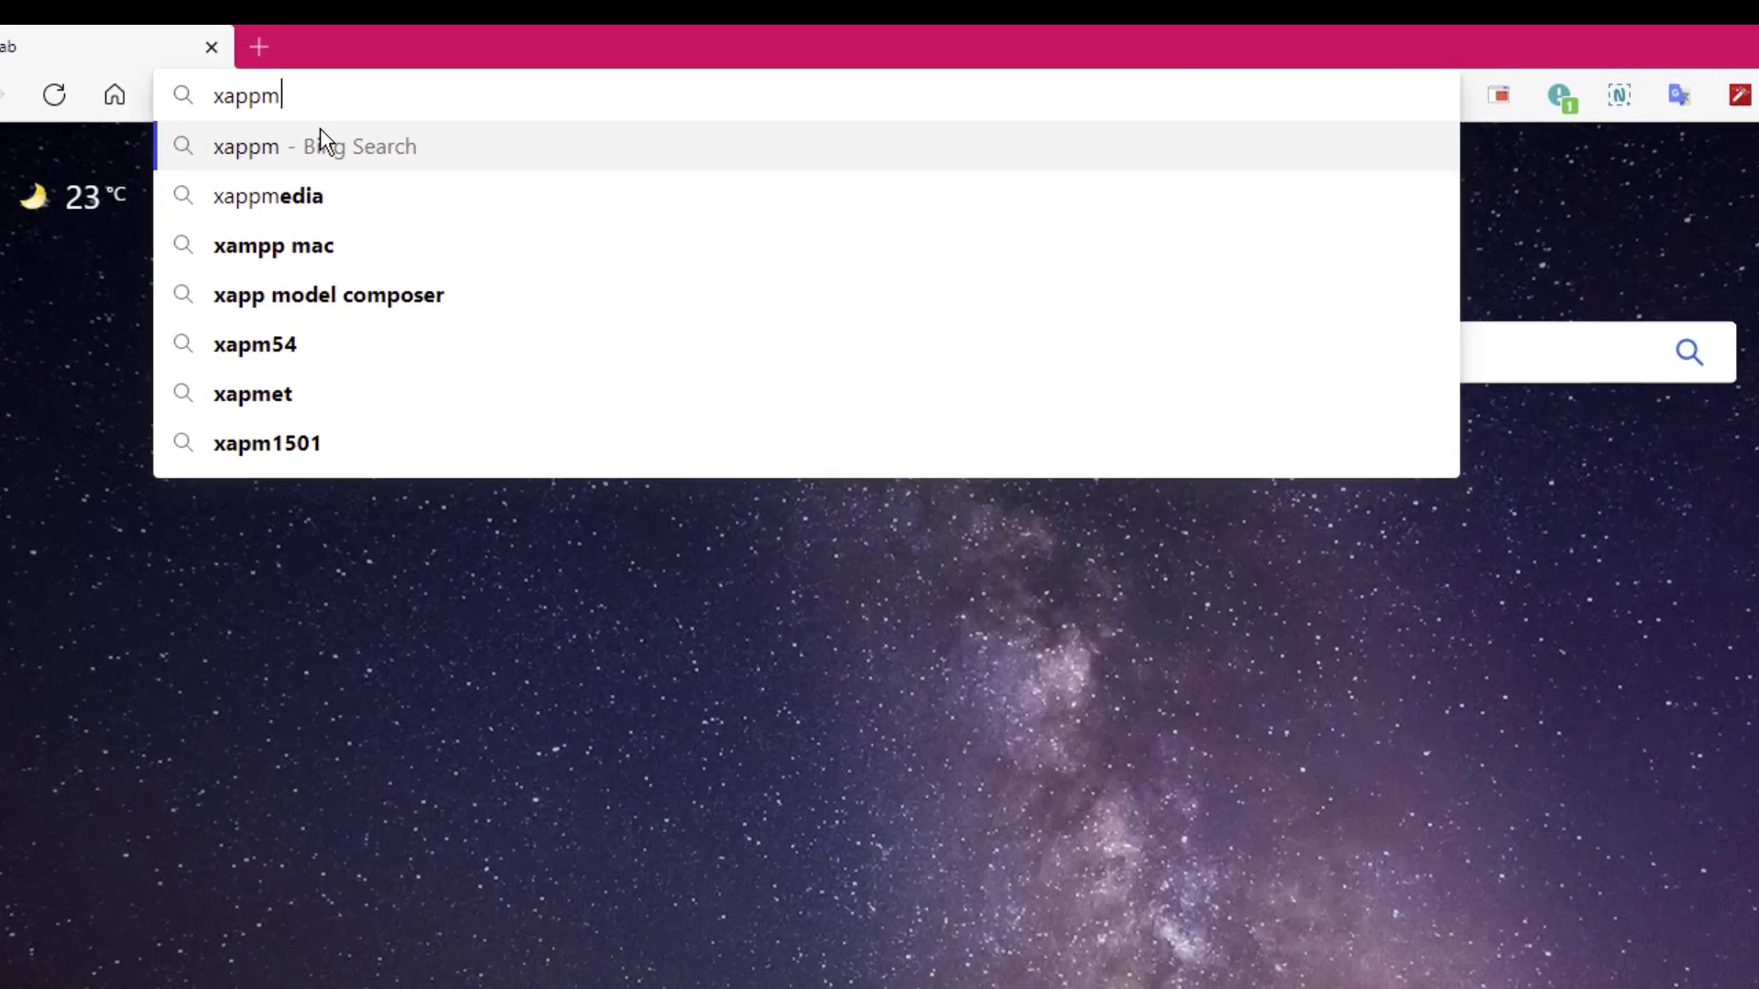
{"action": "key", "text": "Return"}
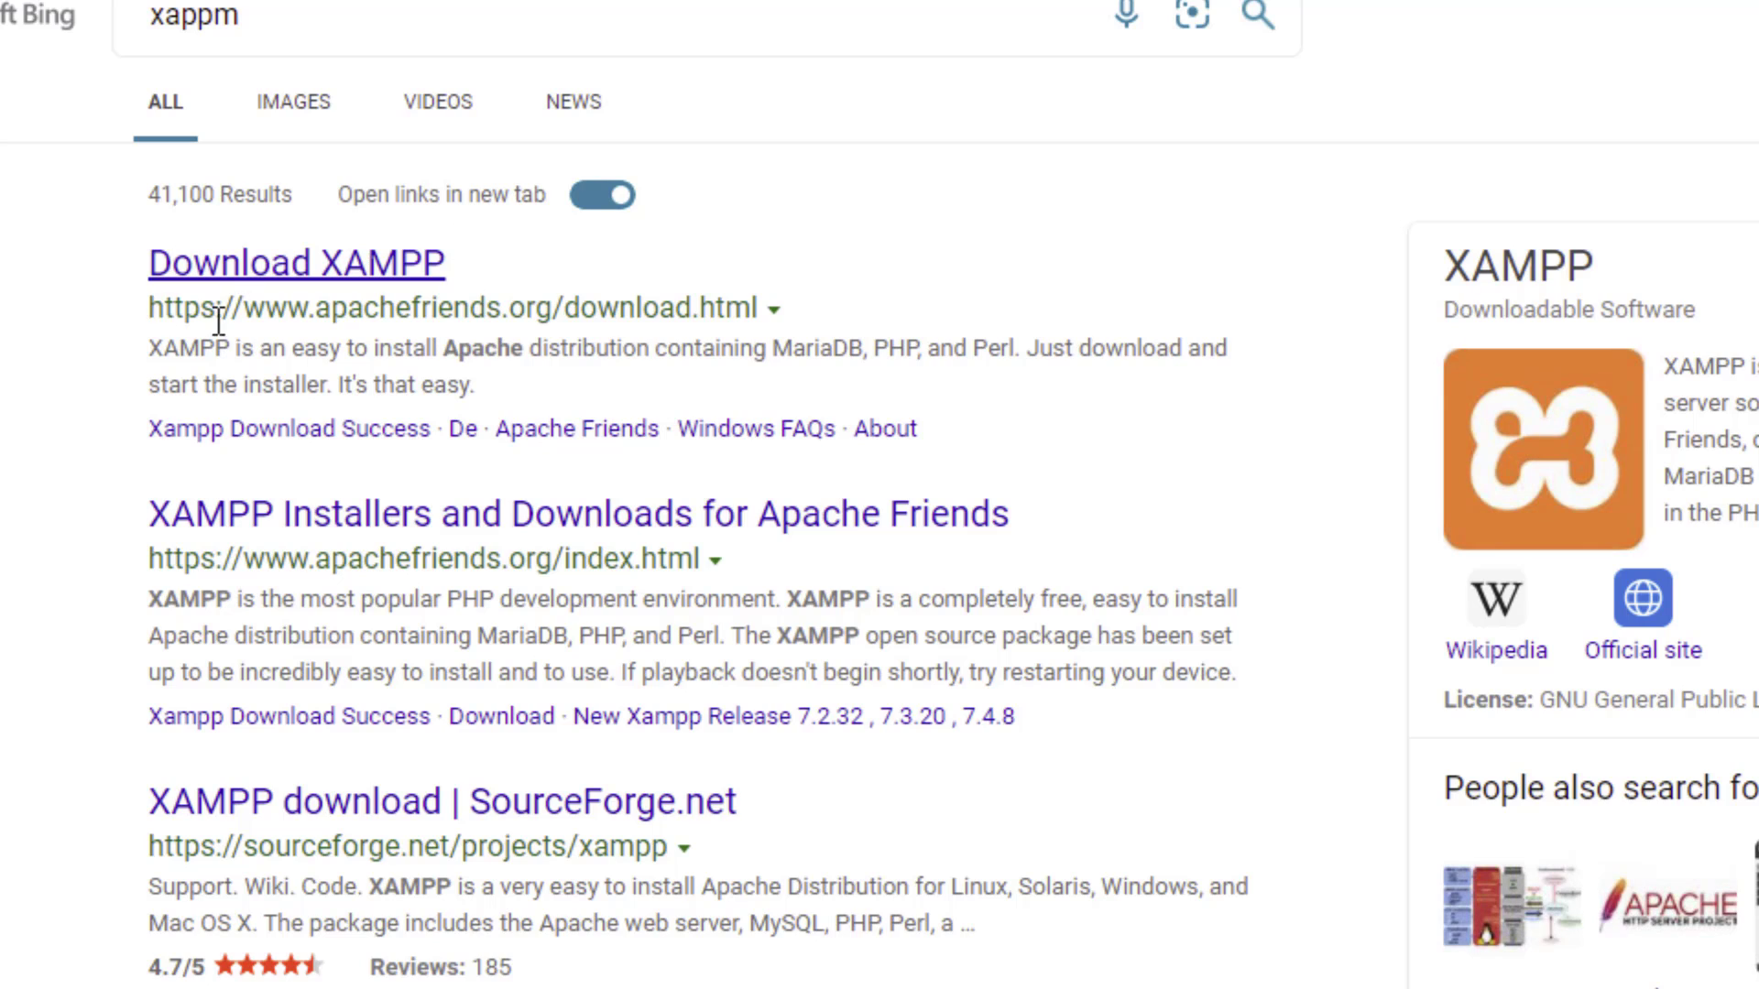
{"action": "left_click", "coordinate": [314, 268]}
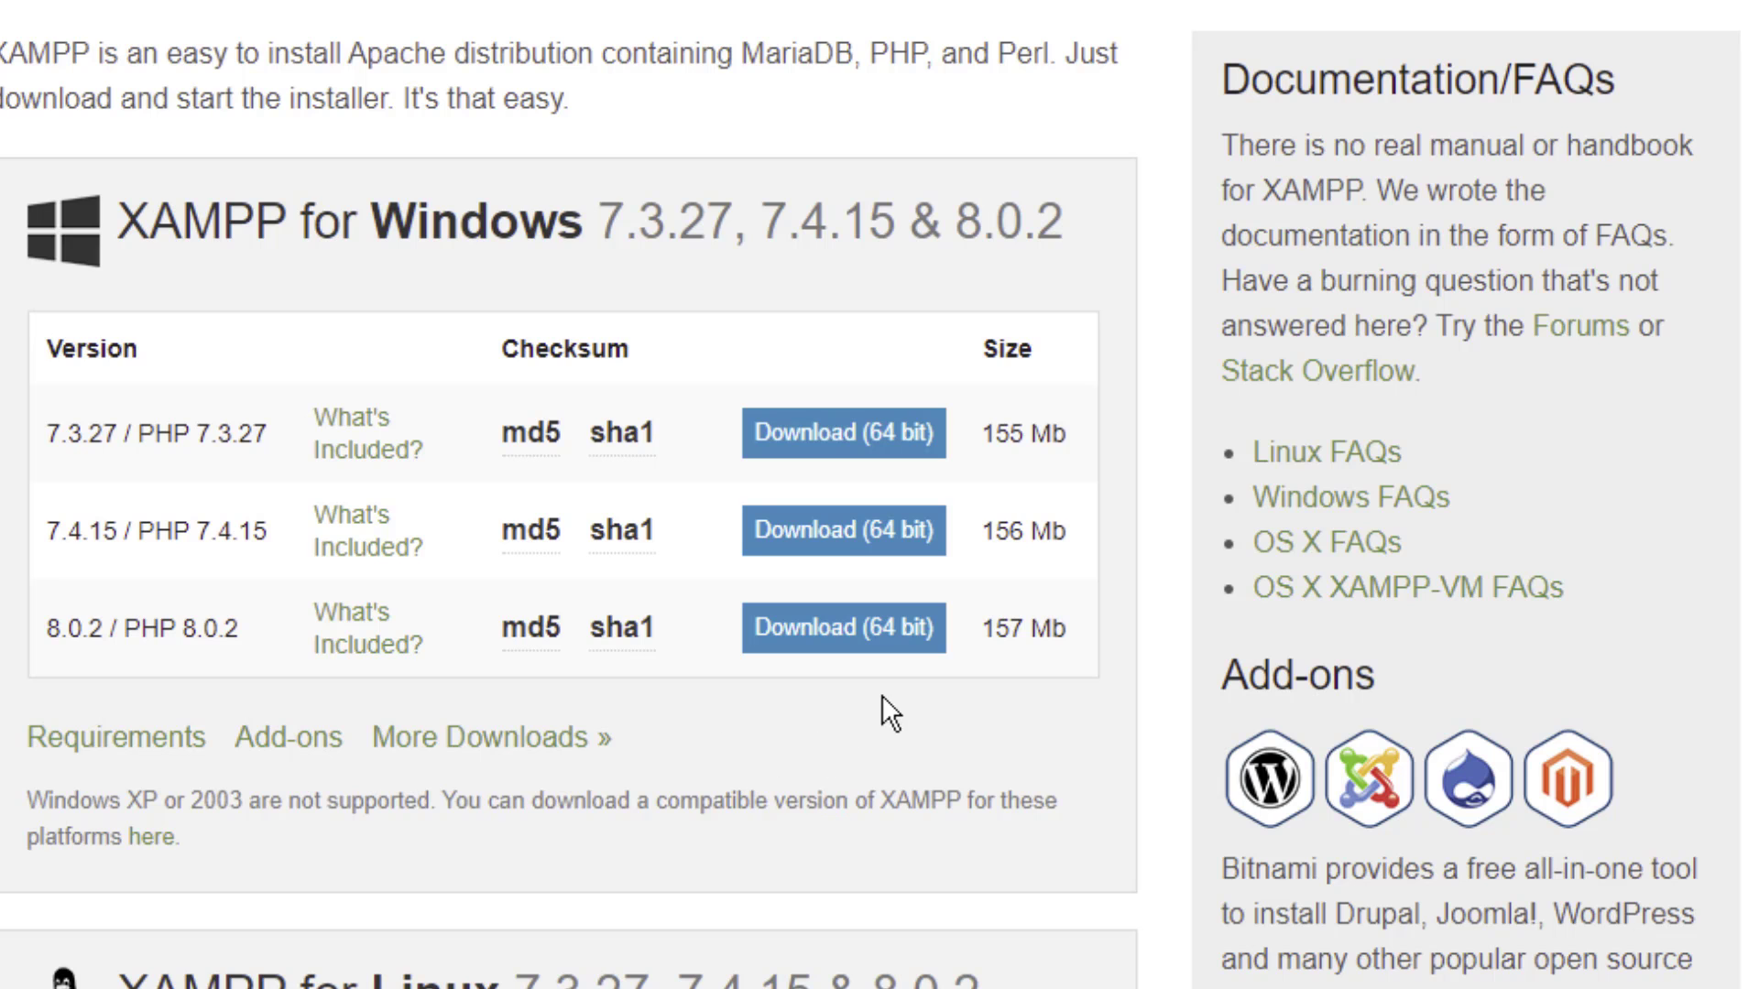
- Download the 64-bit XAMPP 8.0.2 installer for Windows and save it to the Downloads folder
{"action": "left_click", "coordinate": [844, 628]}
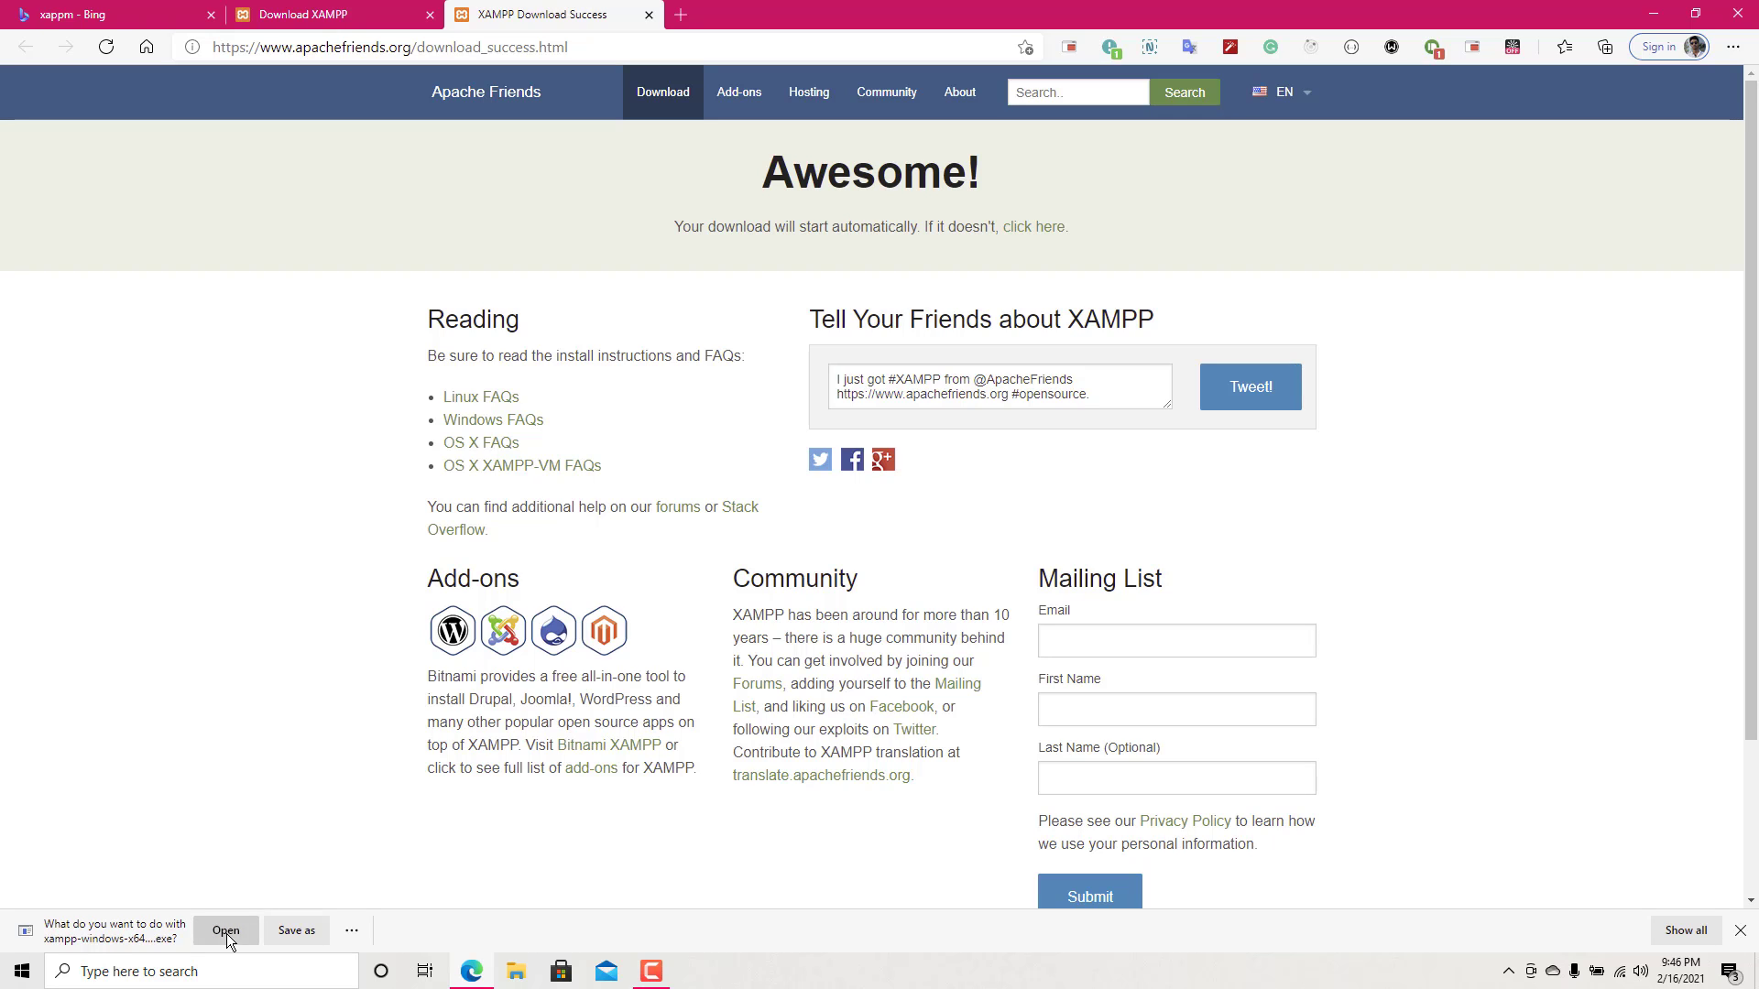
{"action": "left_click", "coordinate": [280, 932]}
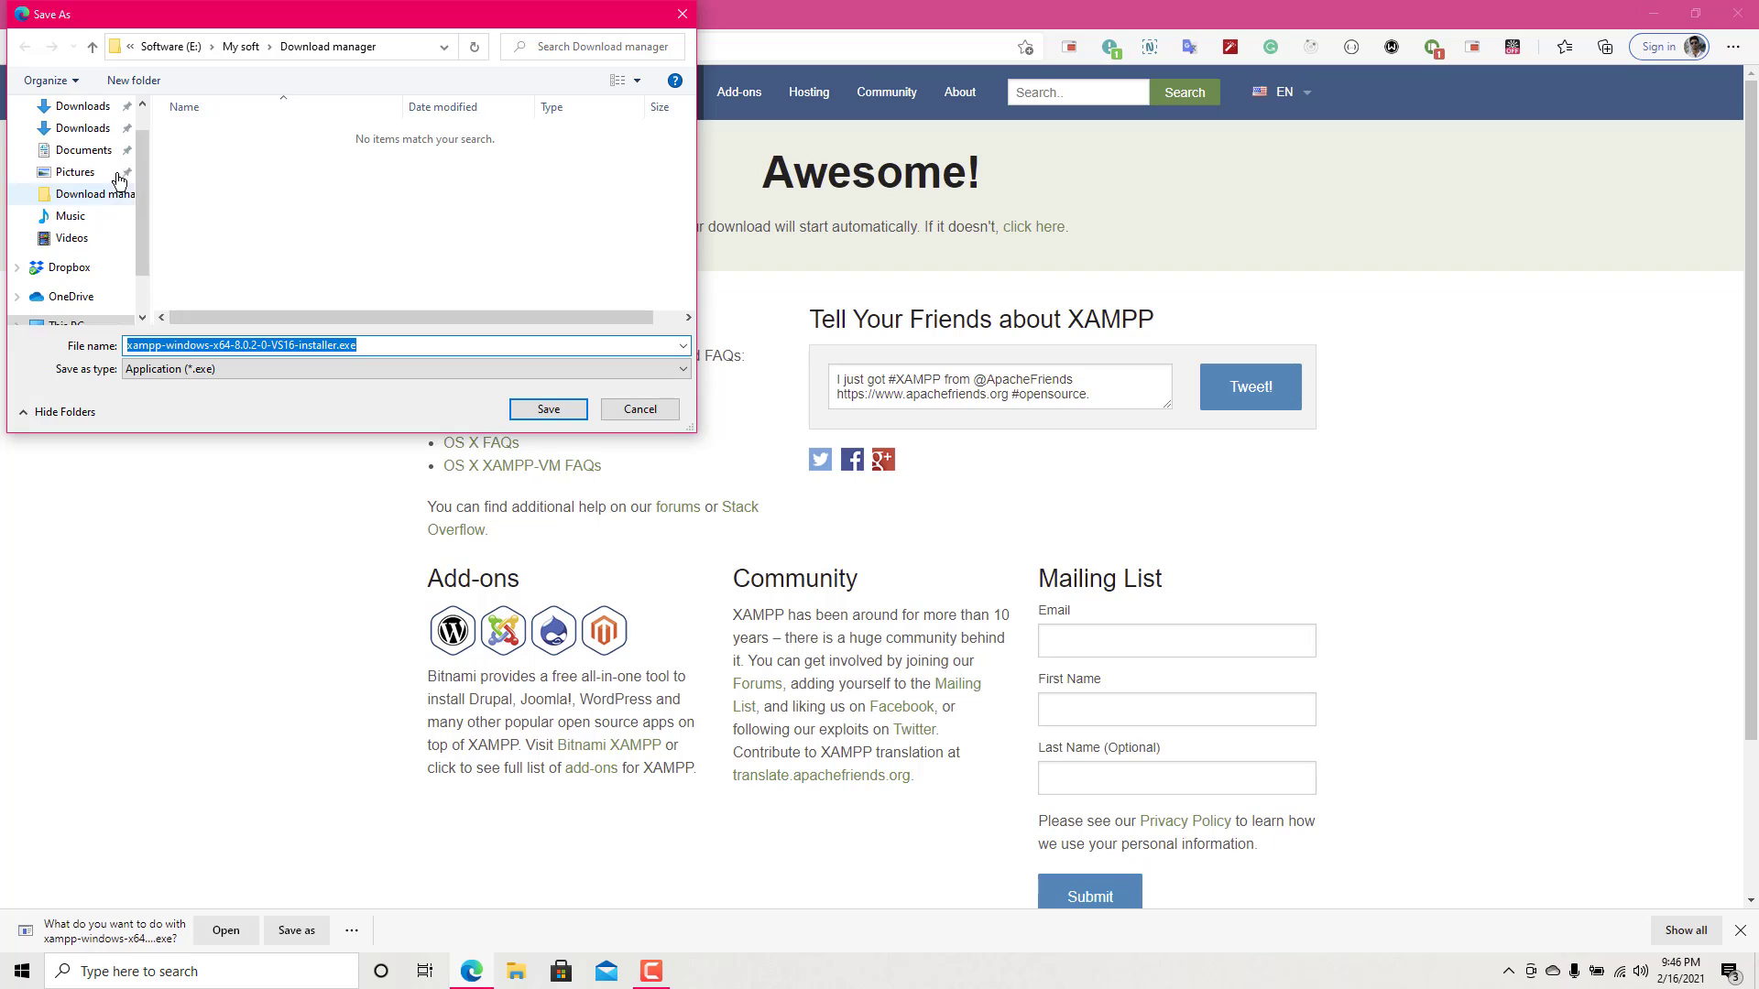
{"action": "scroll", "coordinate": [118, 181], "scroll_direction": "up", "scroll_amount": 1}
{"action": "left_click", "coordinate": [91, 165]}
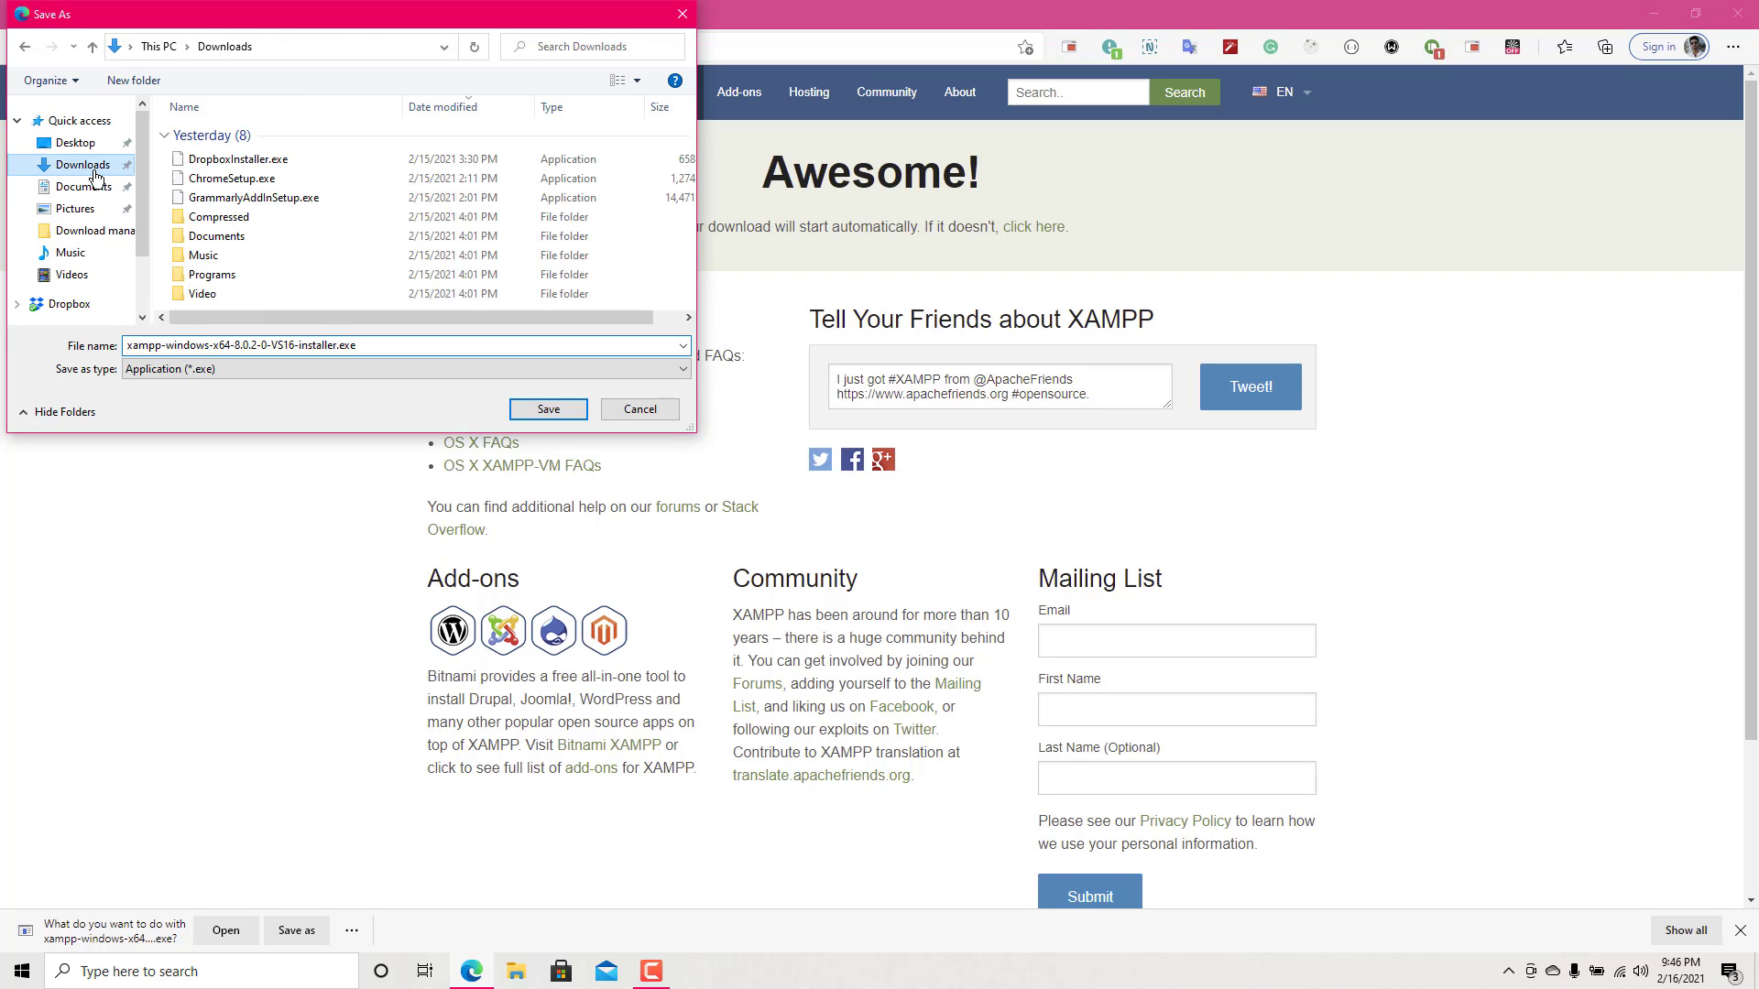
{"action": "left_click", "coordinate": [555, 410]}
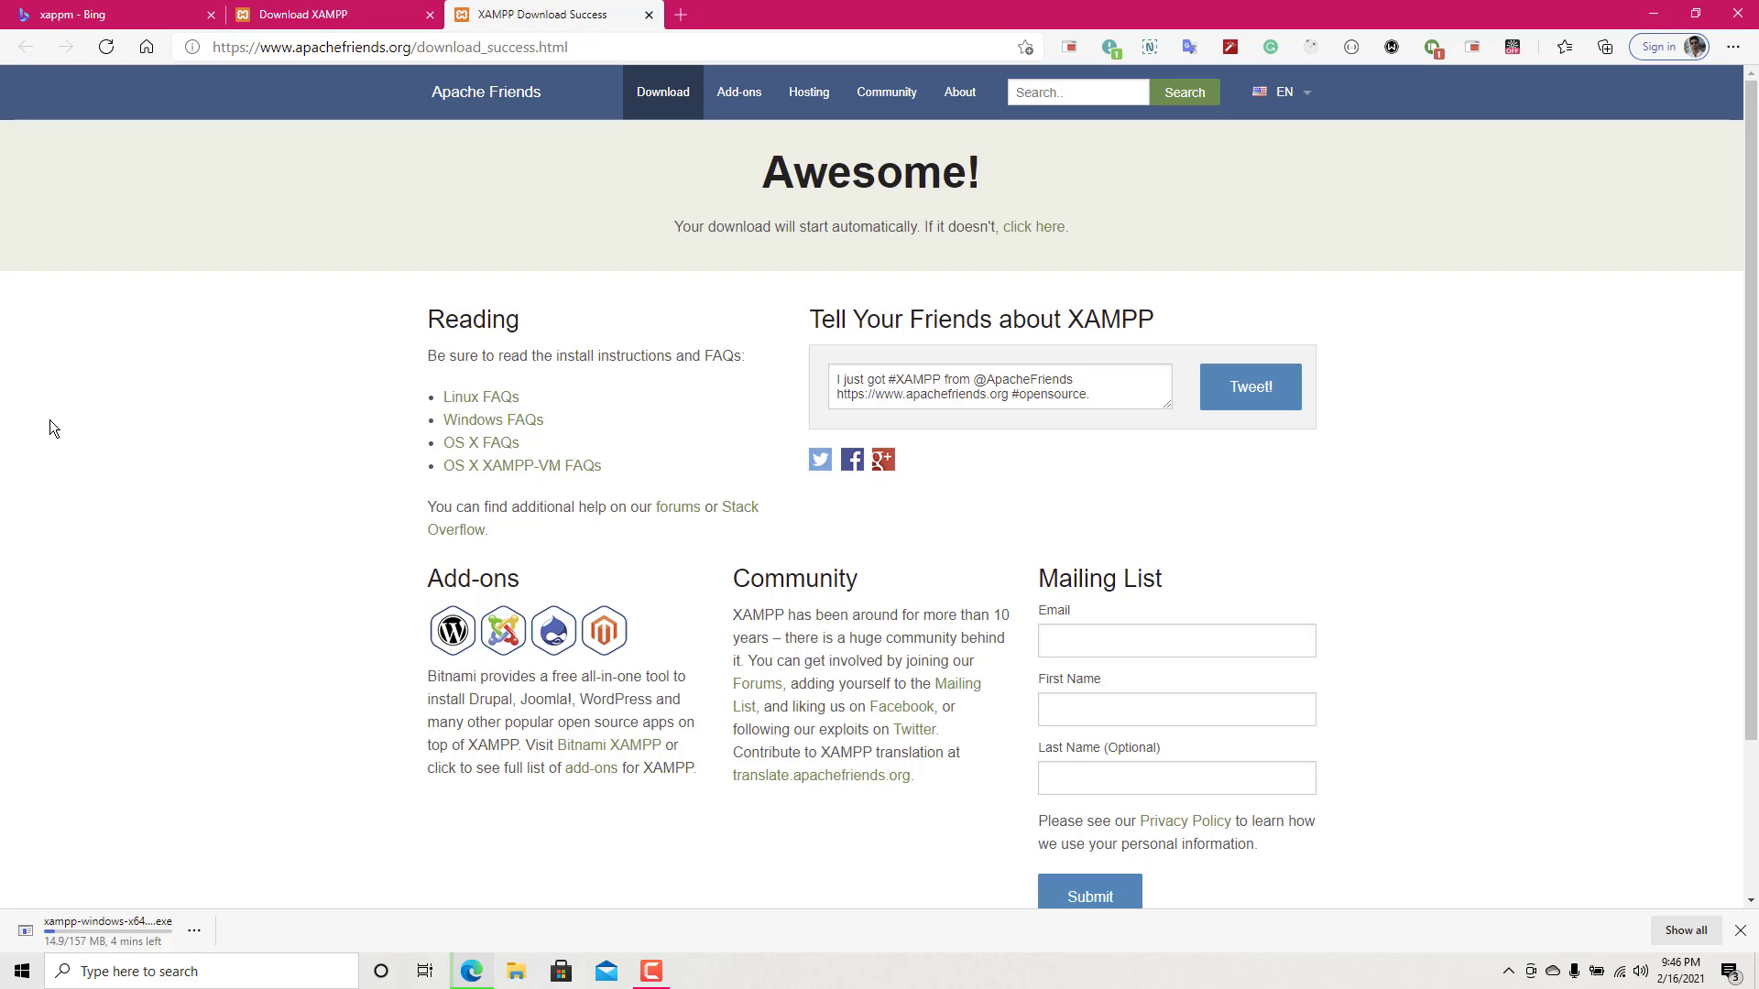
- Cancel the running XAMPP installer download and minimize the browser
{"action": "left_click", "coordinate": [194, 931]}
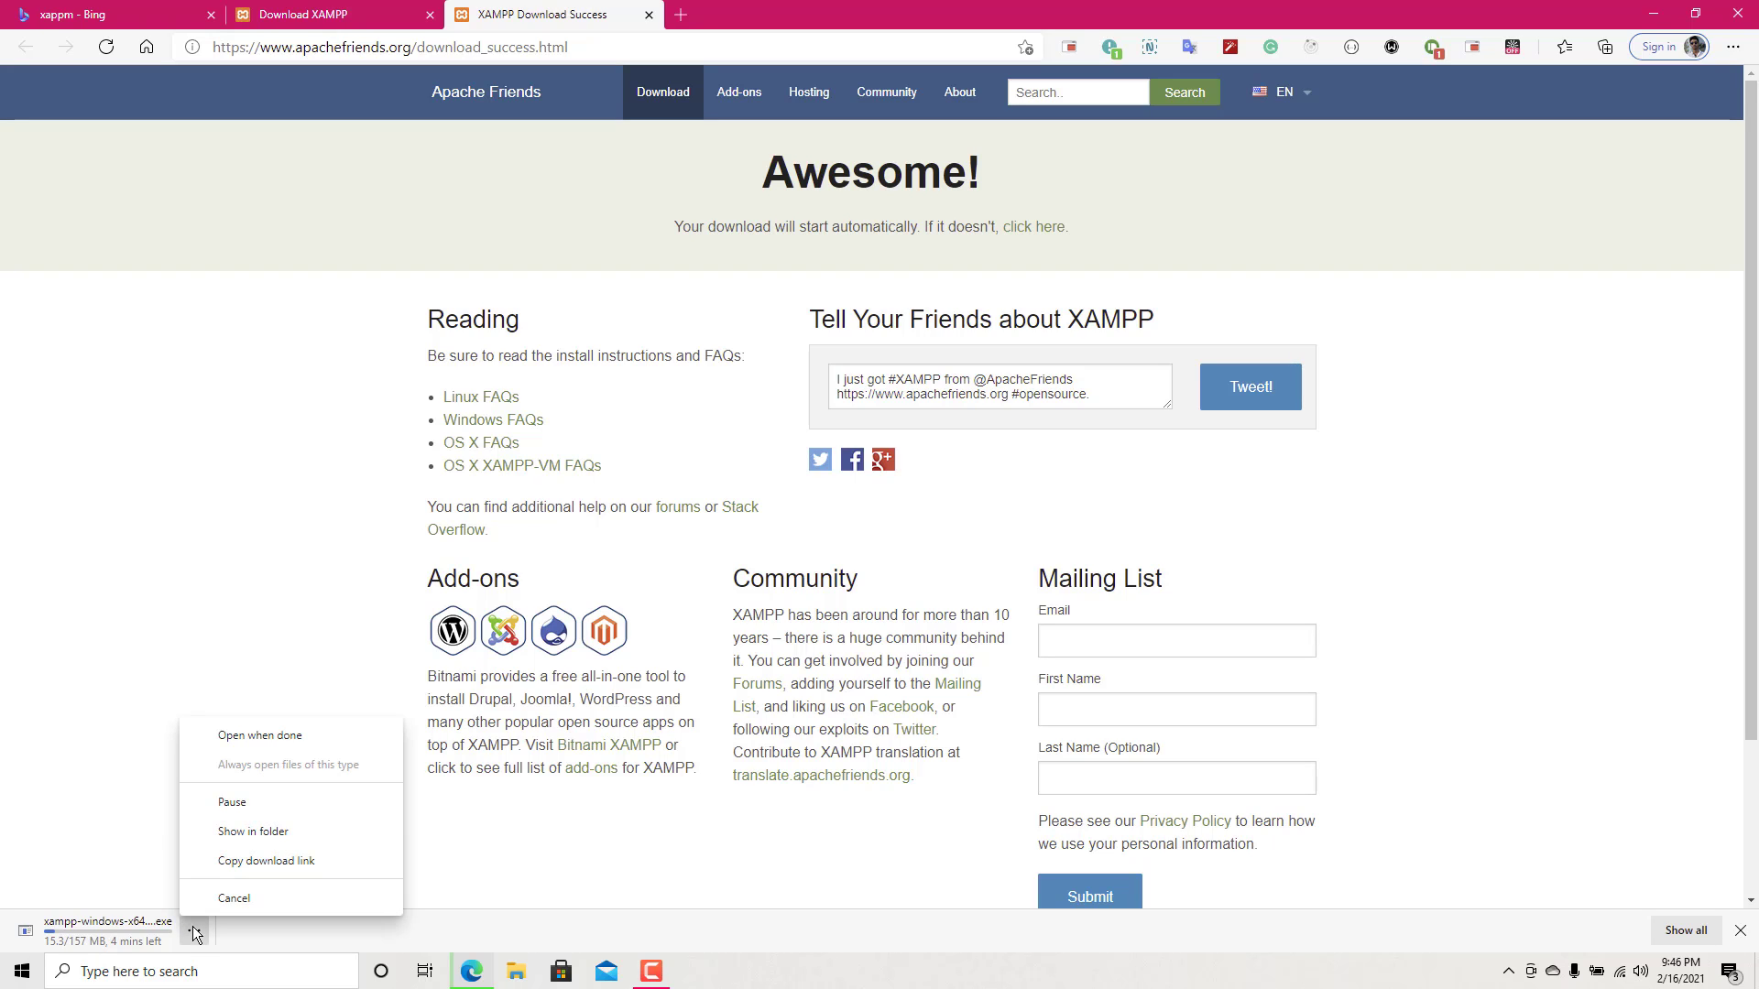
{"action": "left_click", "coordinate": [288, 897]}
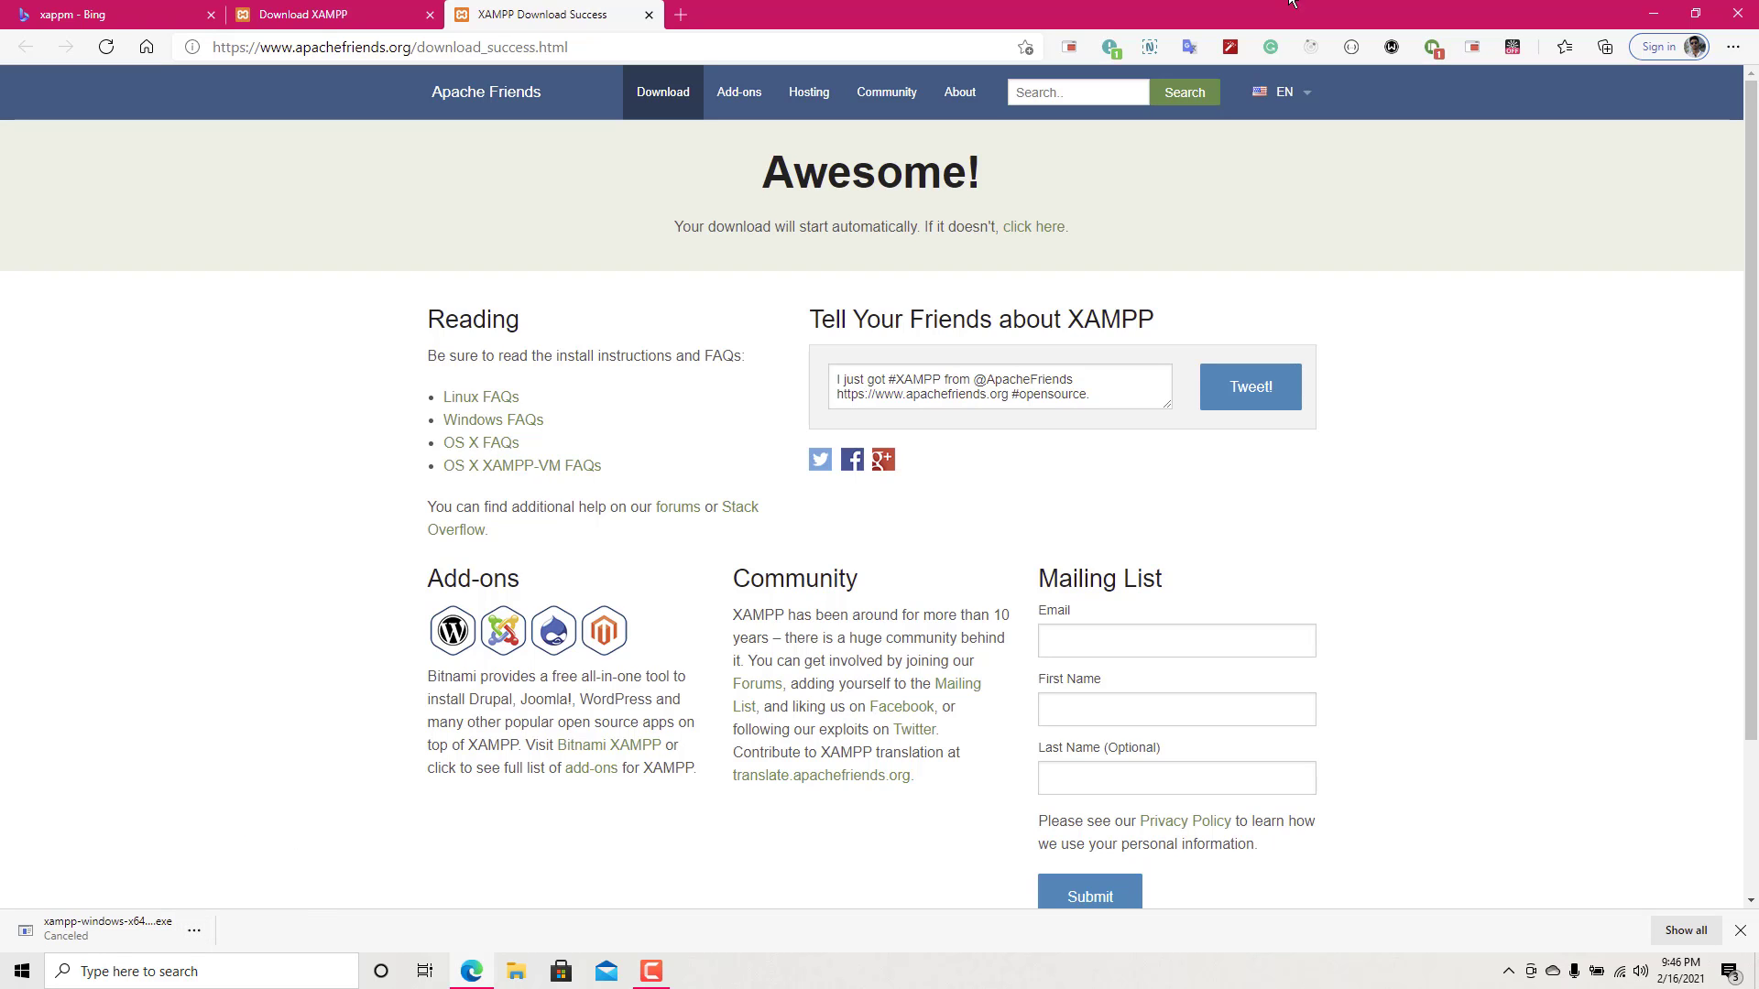
{"action": "left_click", "coordinate": [1649, 14]}
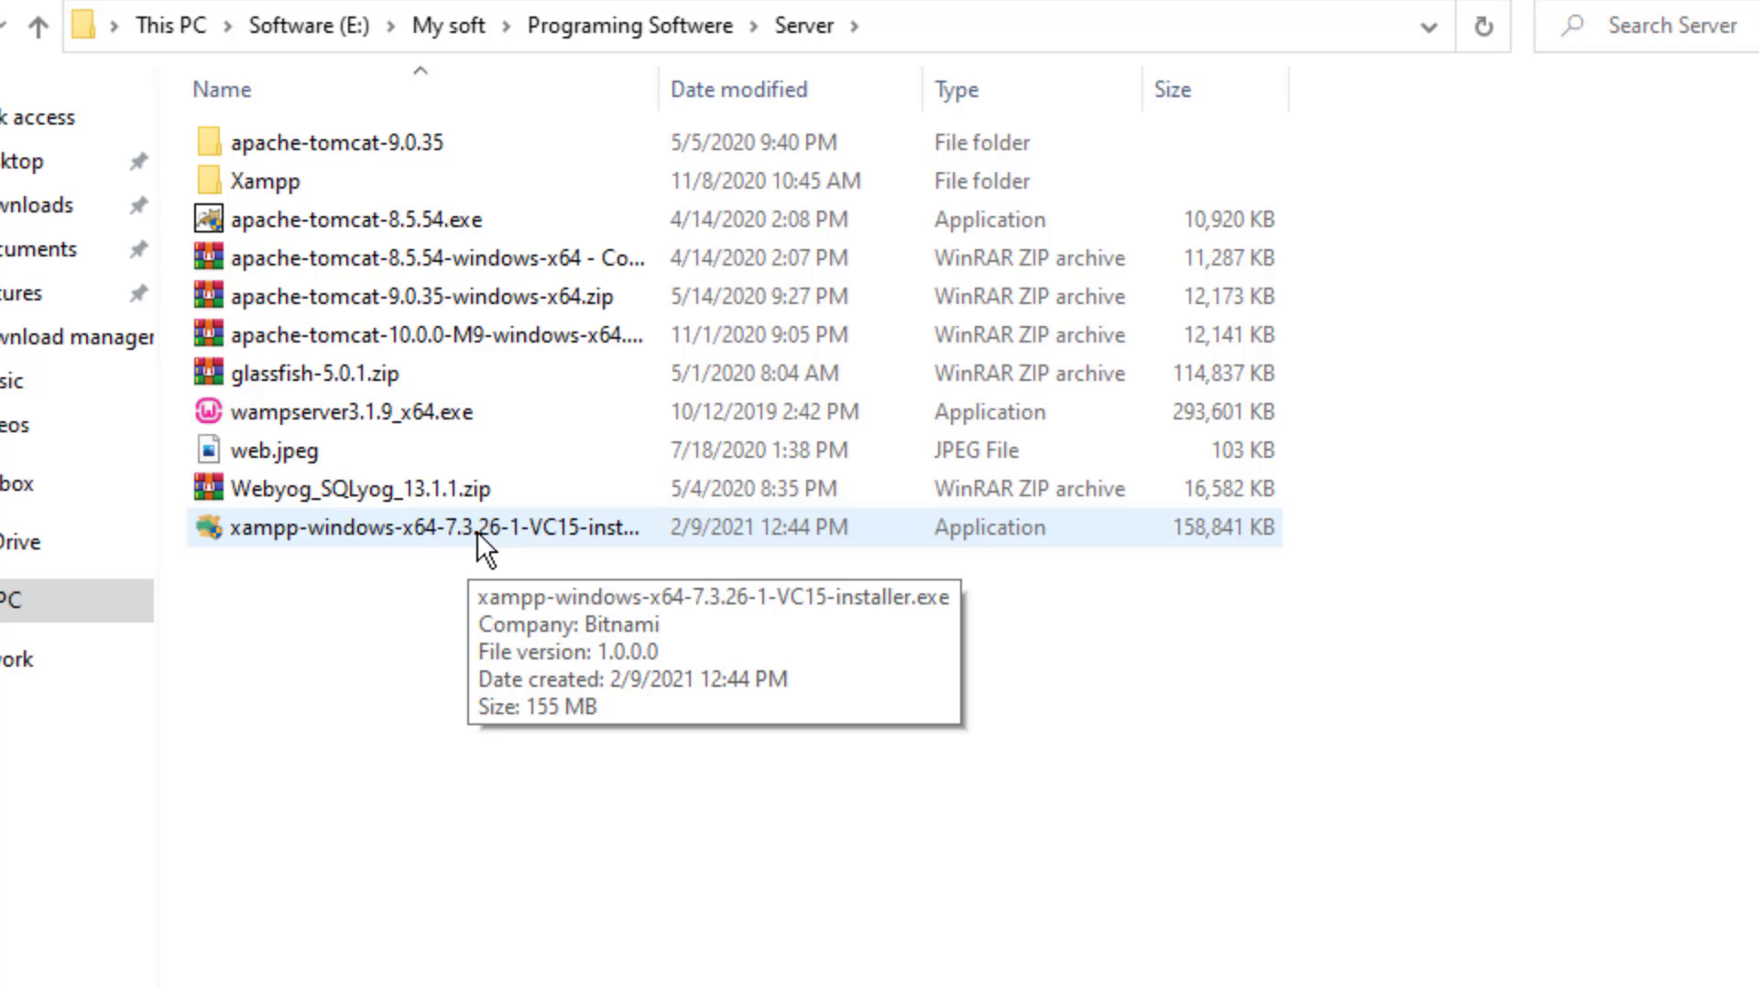
- Run xampp-windows-x64-7.3.26-1-VC15-installer.exe from the Server folder, continuing despite the antivirus and UAC warnings
{"action": "left_click", "coordinate": [397, 543]}
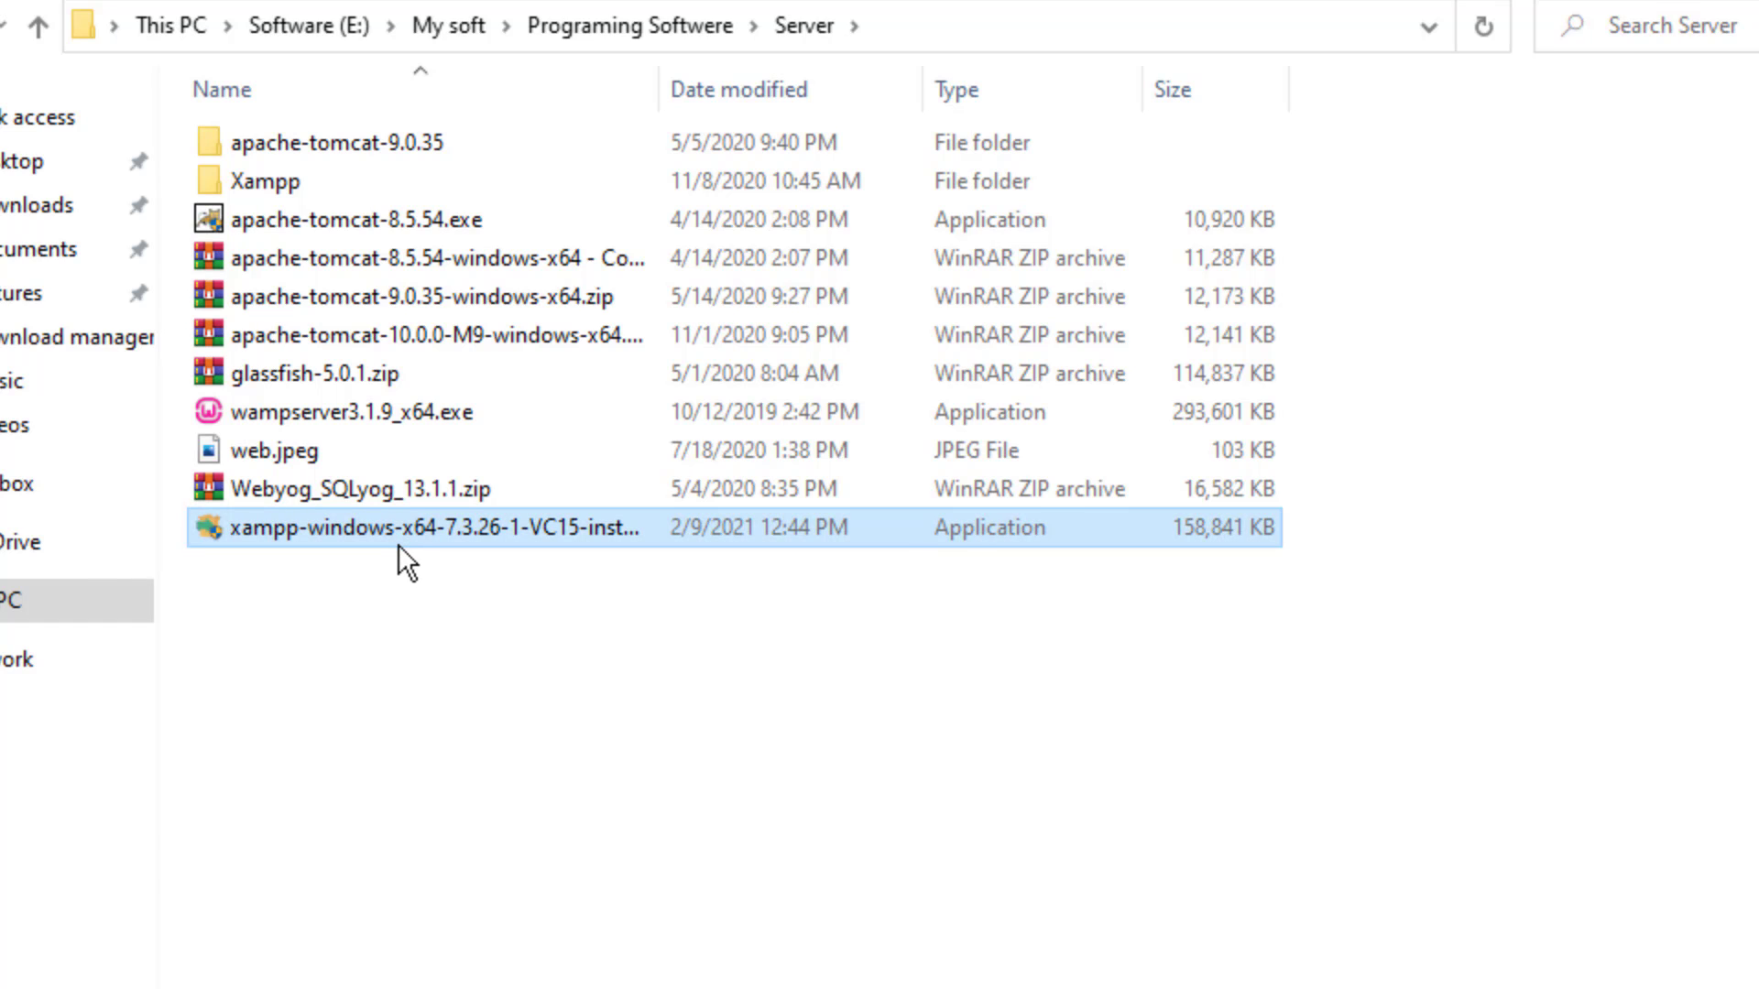
{"action": "double_click", "coordinate": [397, 544]}
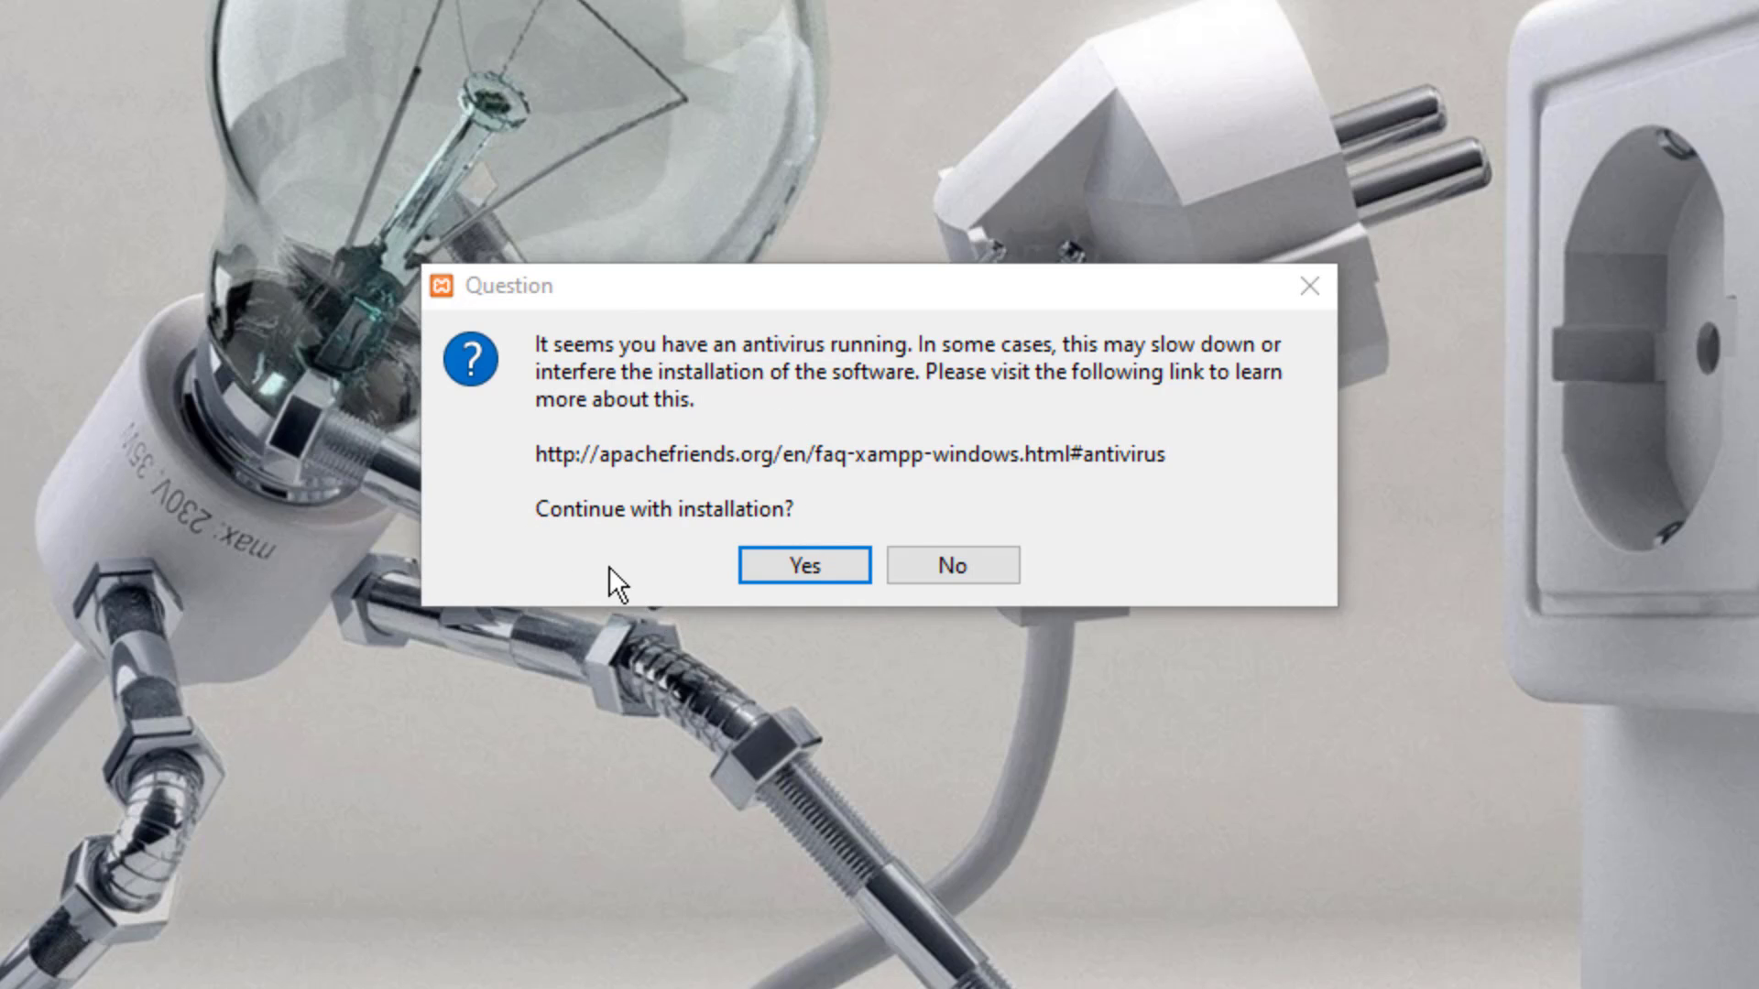
{"action": "left_click", "coordinate": [771, 557]}
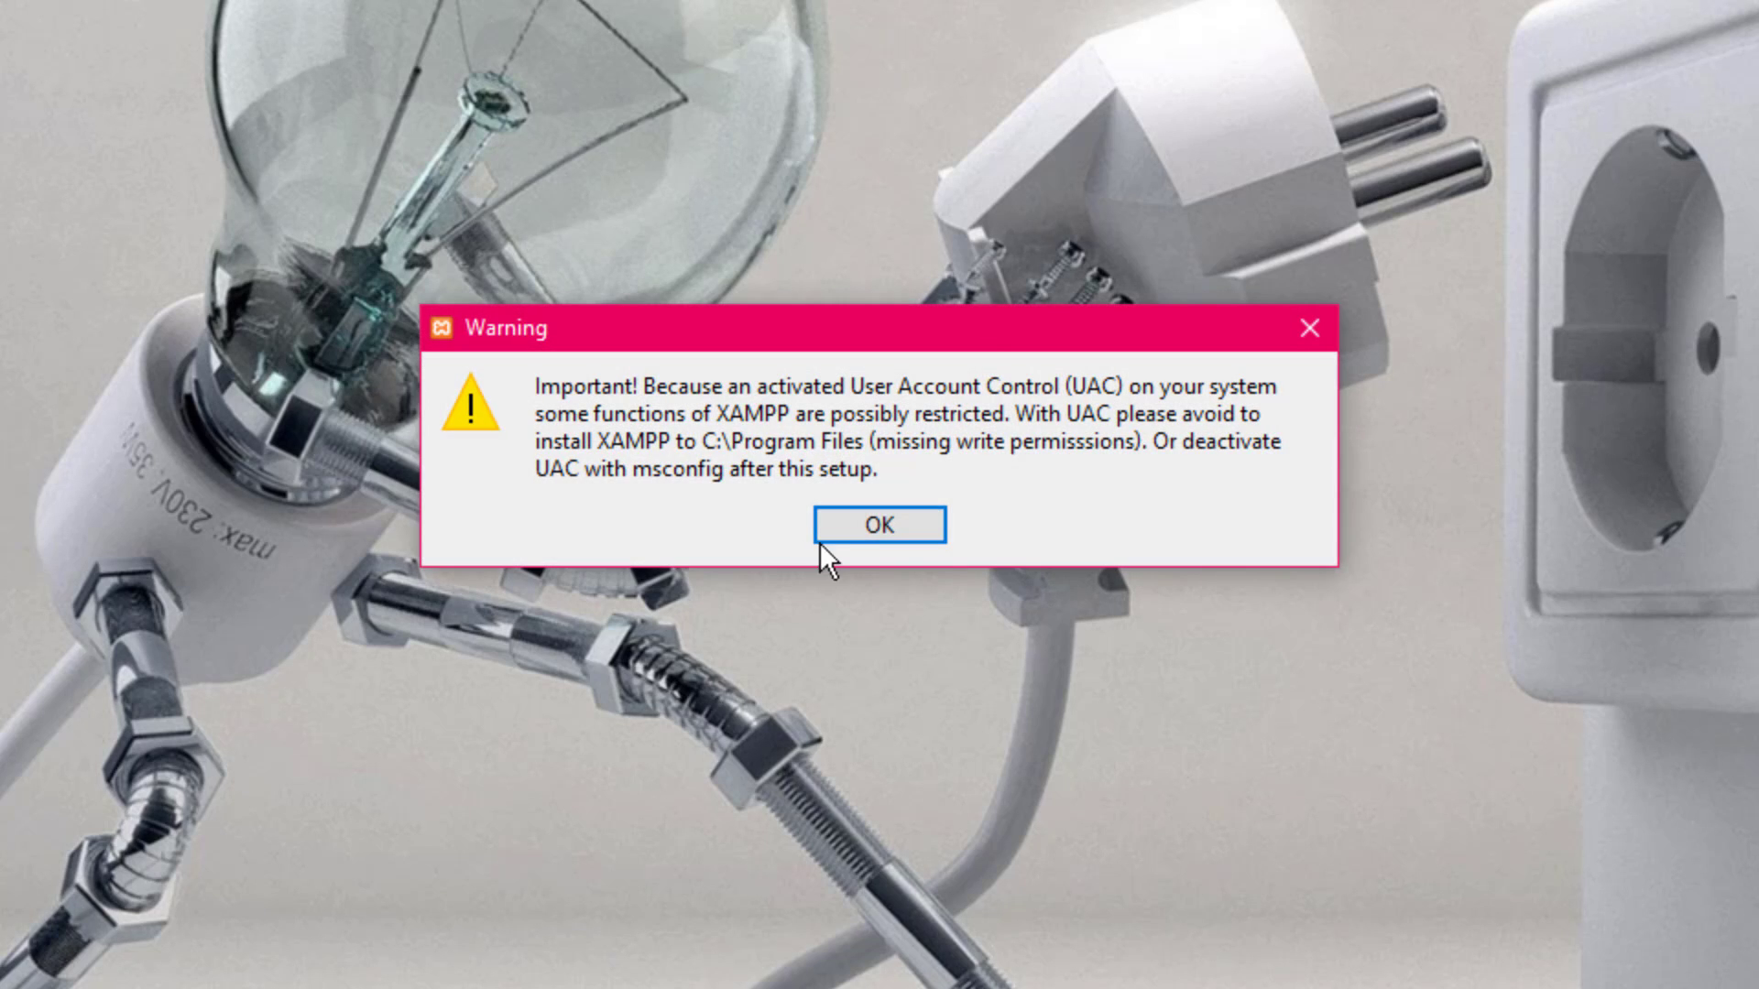
{"action": "left_click", "coordinate": [856, 533]}
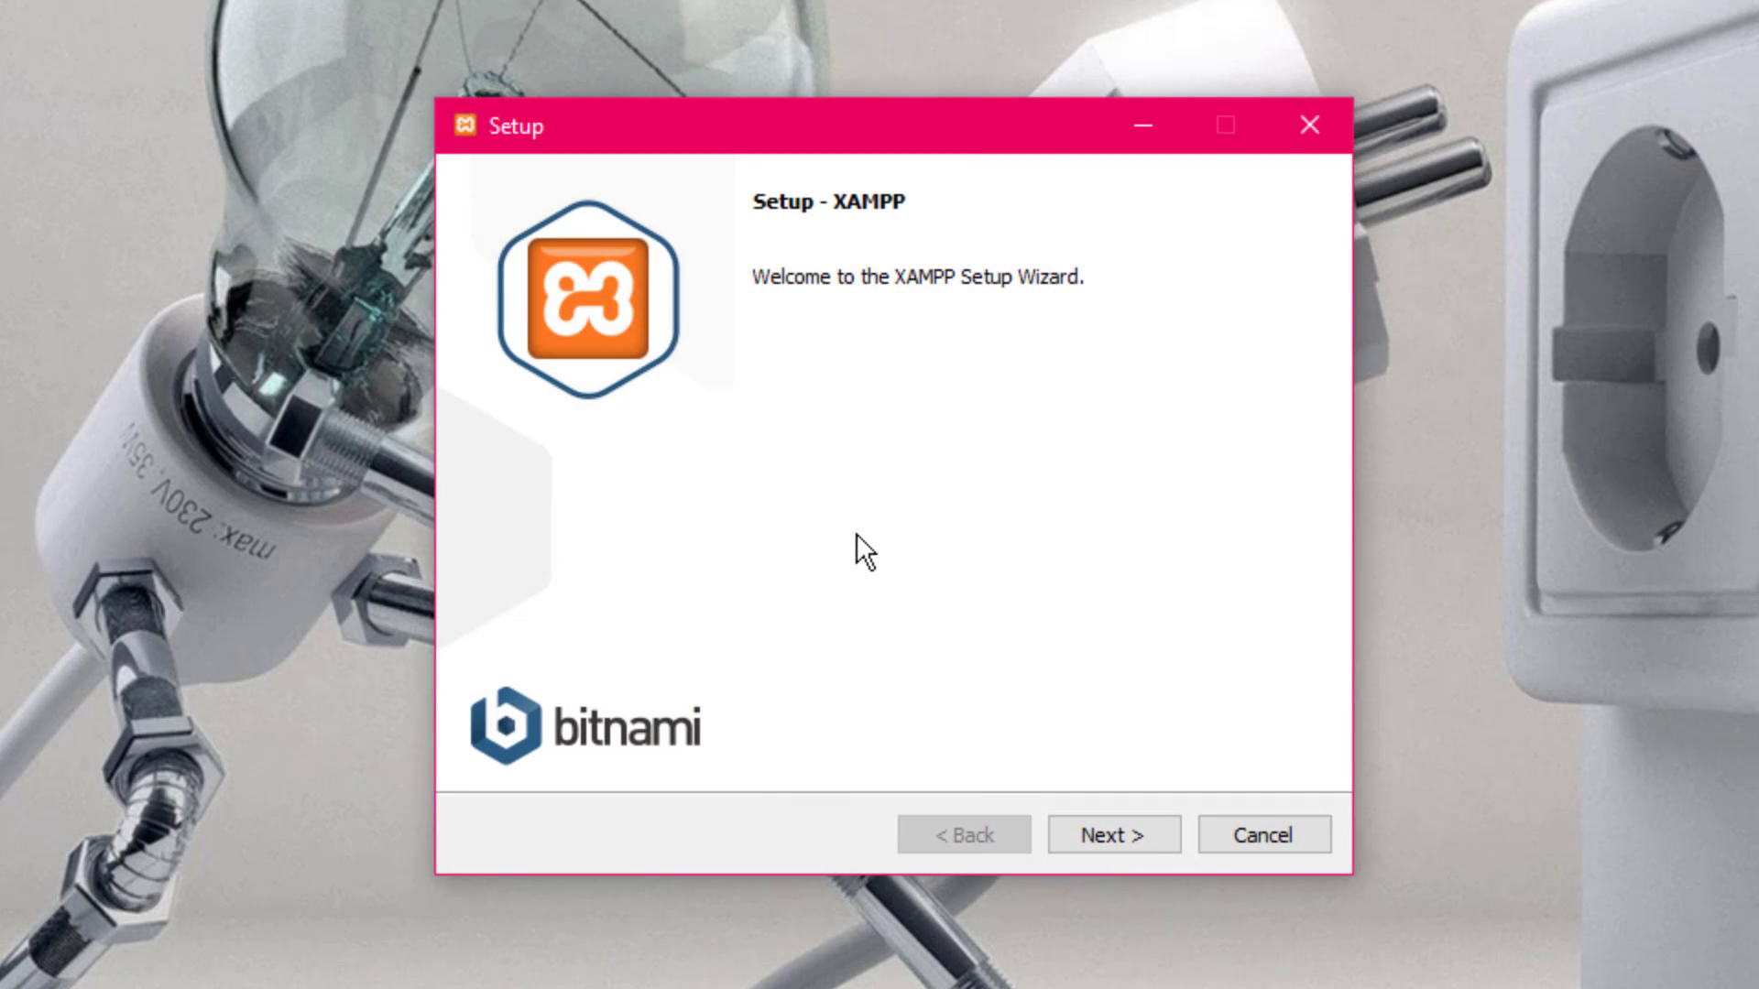
- Install XAMPP with all components into C:\xampp, using English as the Control Panel language
{"action": "left_click", "coordinate": [1126, 837]}
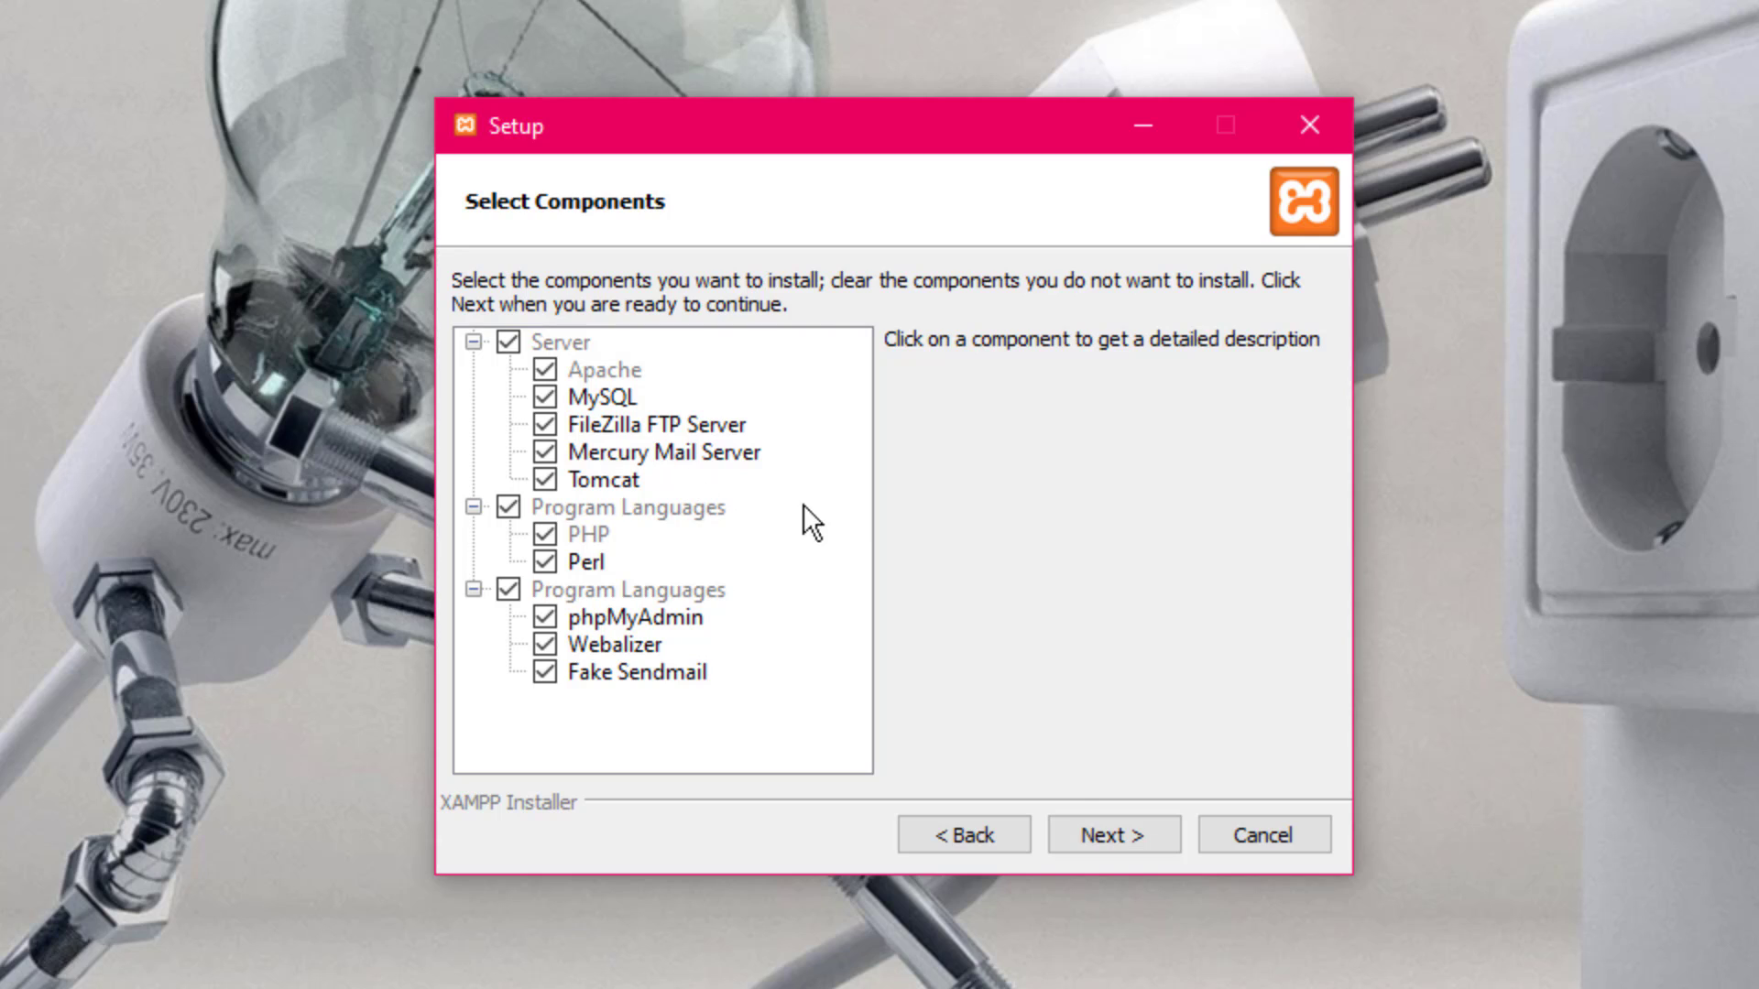
{"action": "left_click", "coordinate": [1135, 847]}
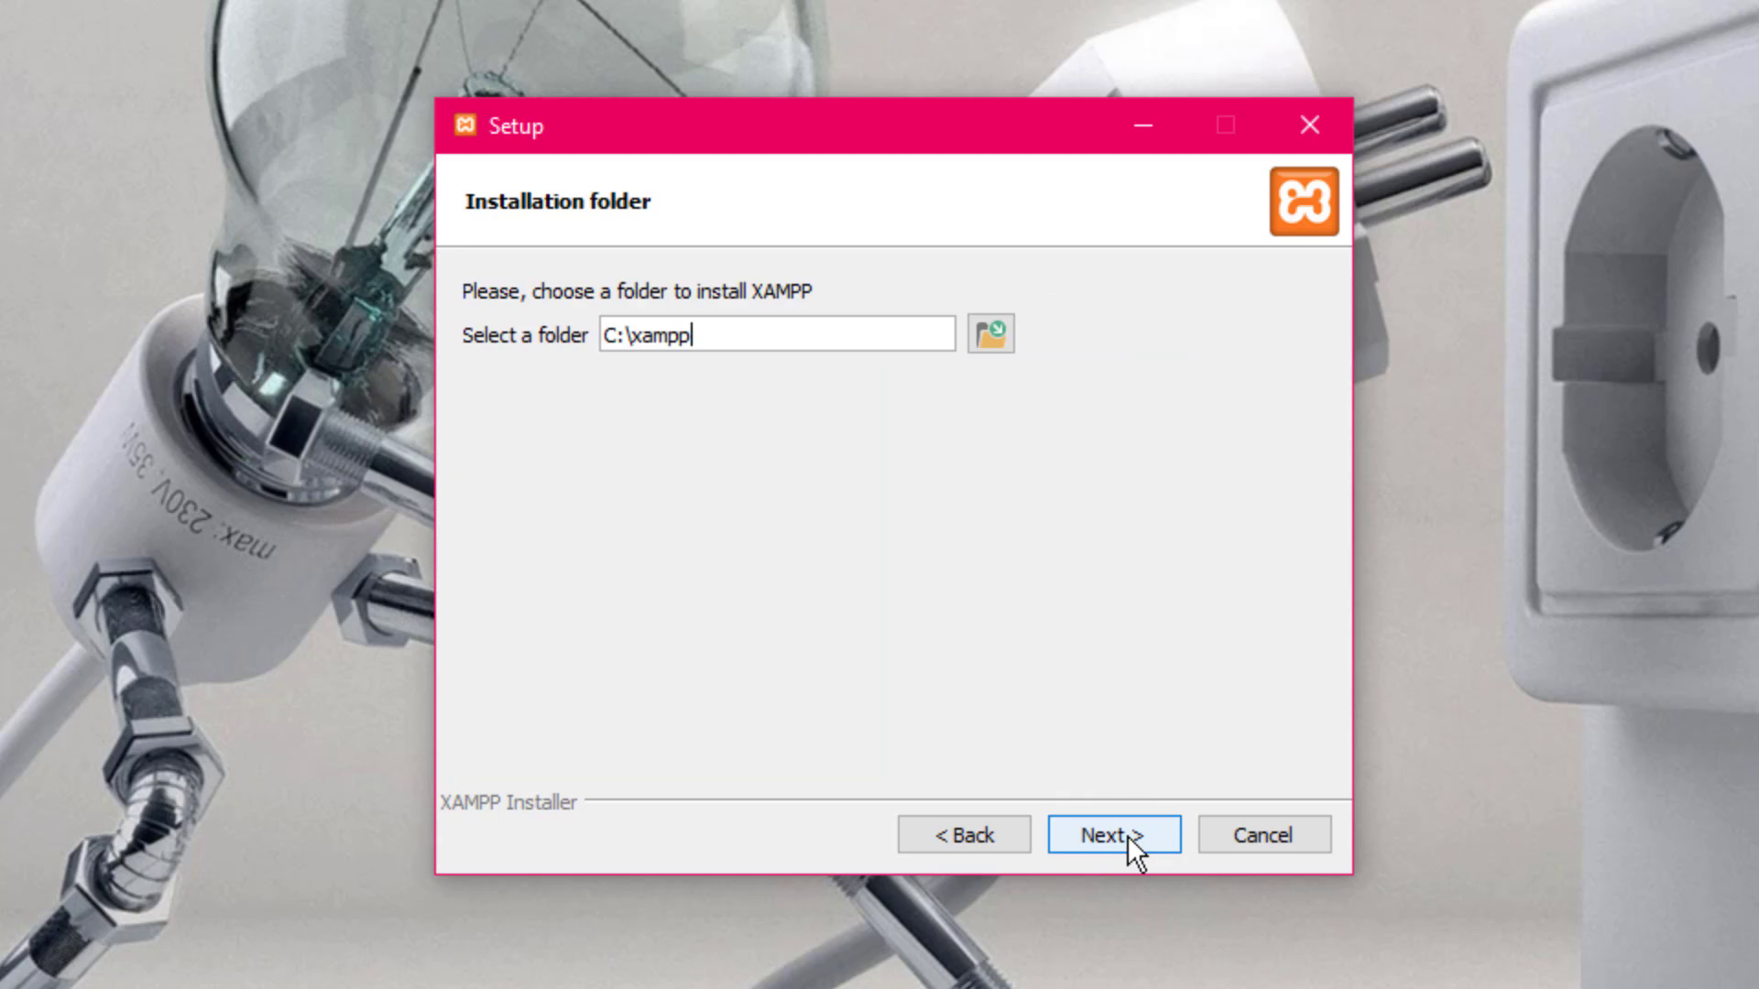
{"action": "left_click", "coordinate": [1132, 850]}
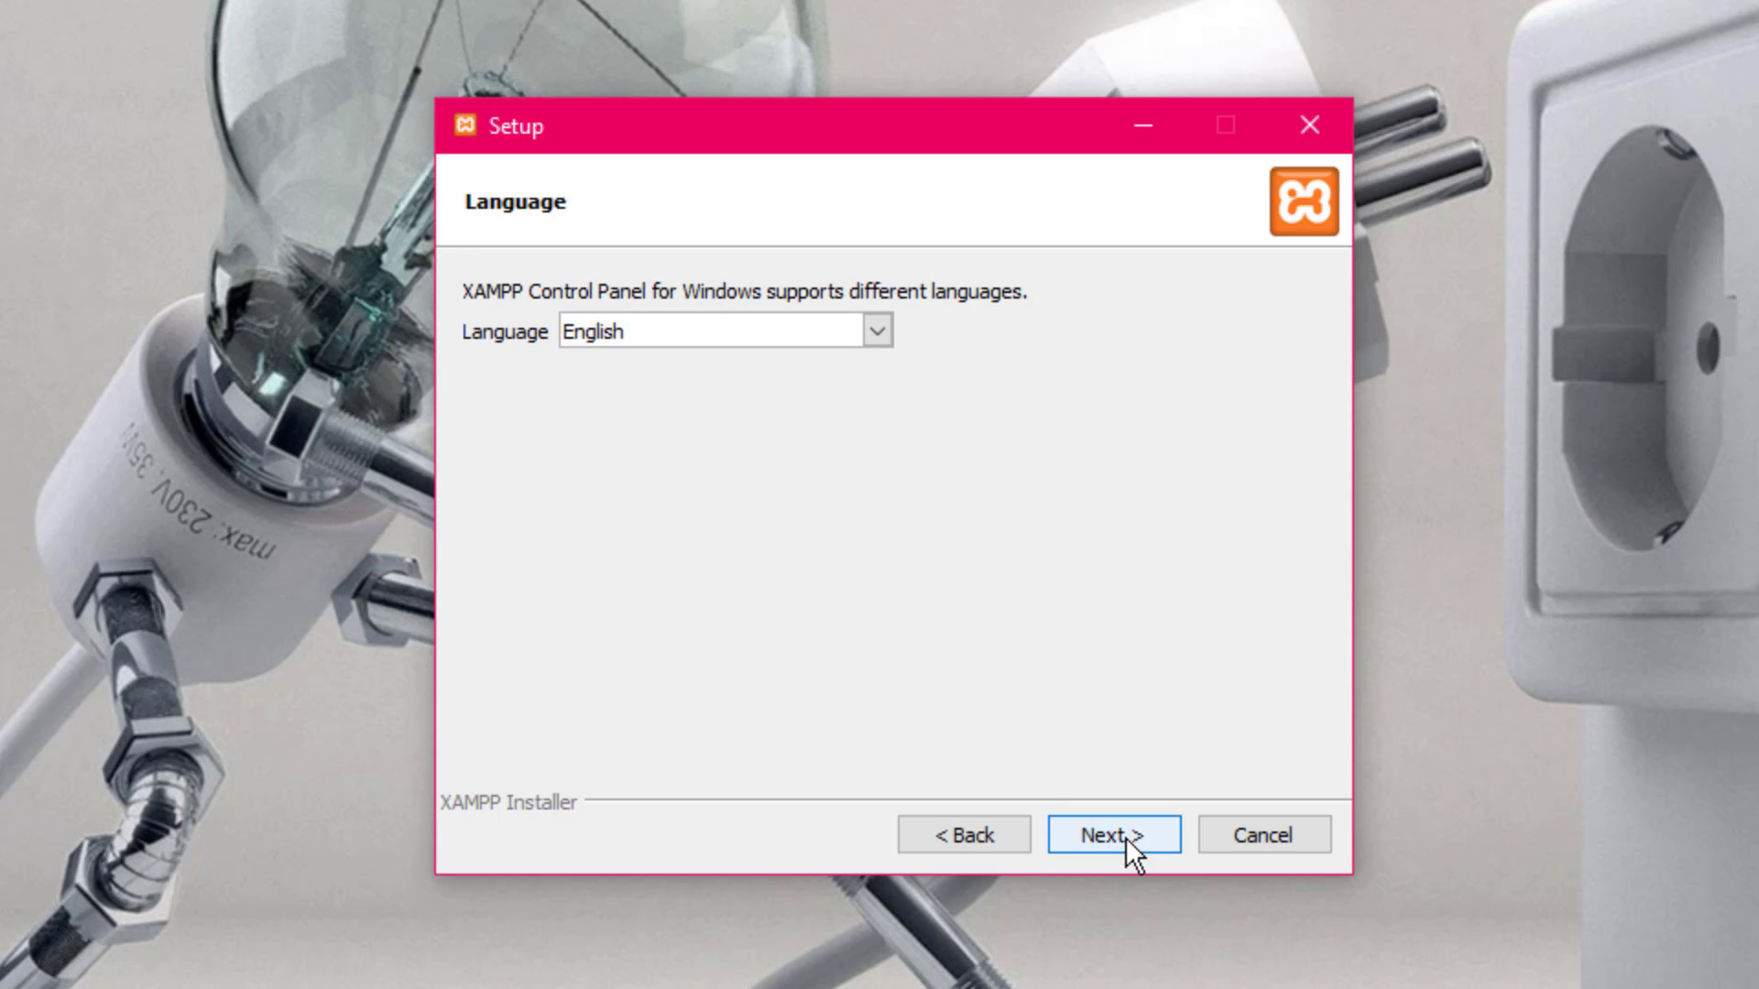
{"action": "left_click", "coordinate": [922, 845]}
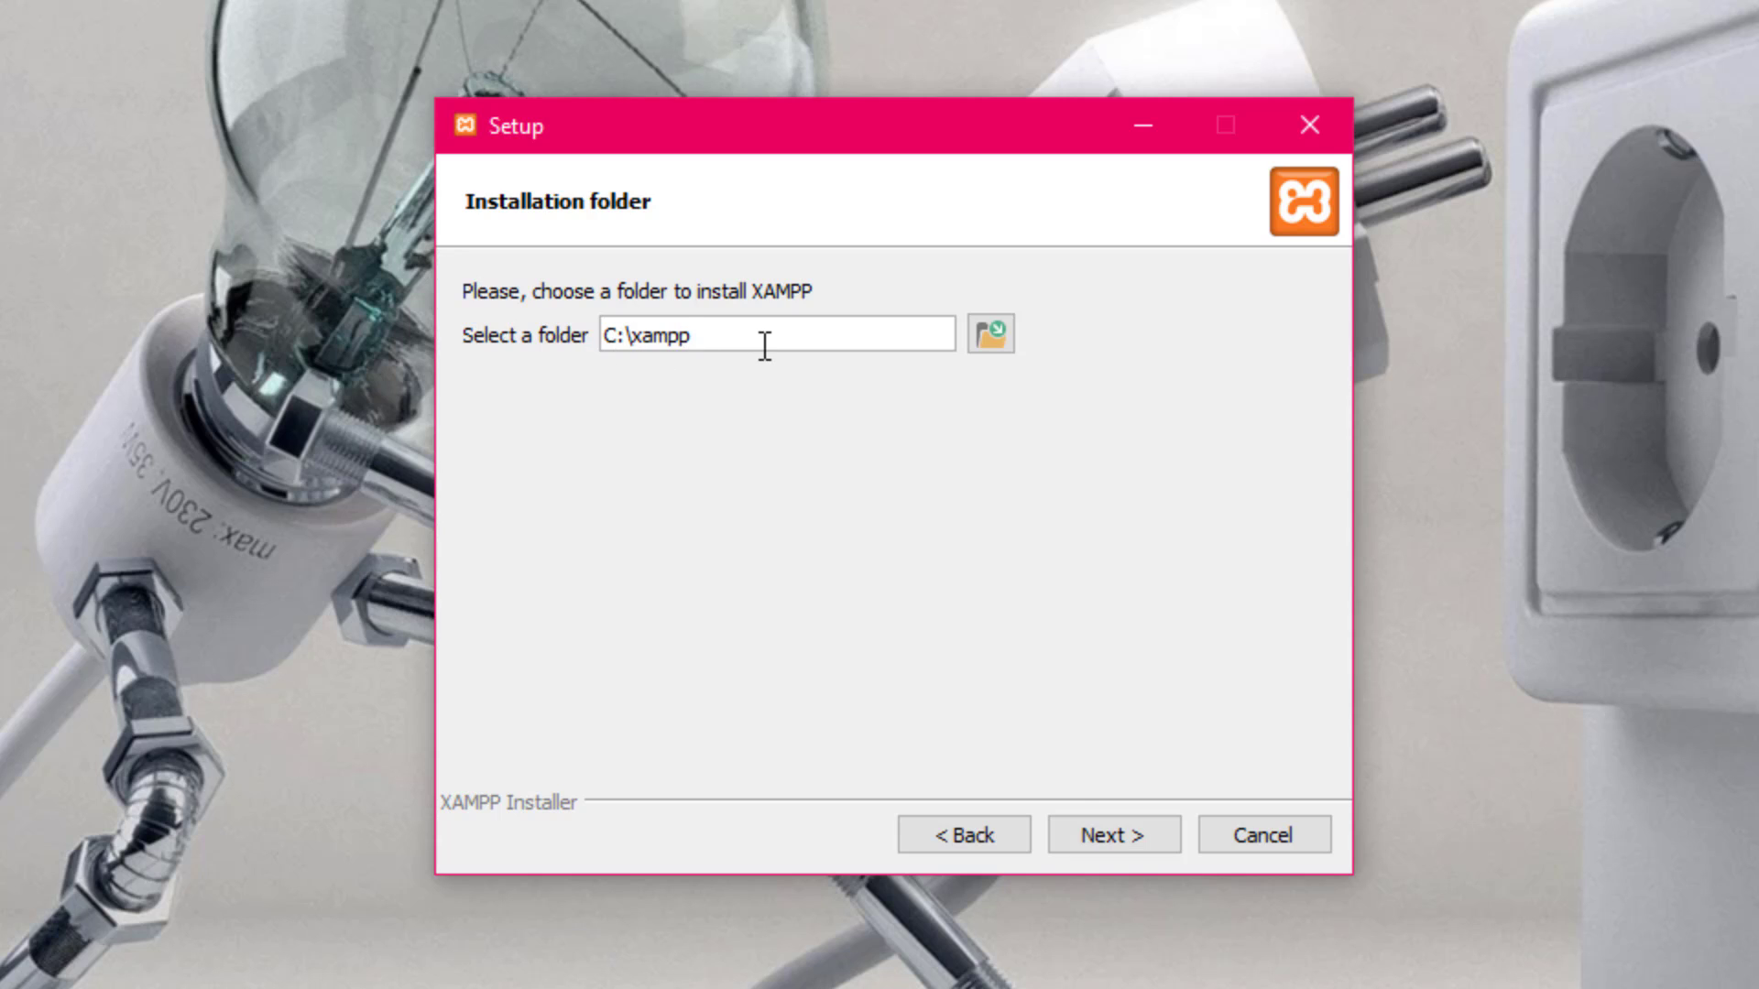
{"action": "left_click", "coordinate": [1119, 845]}
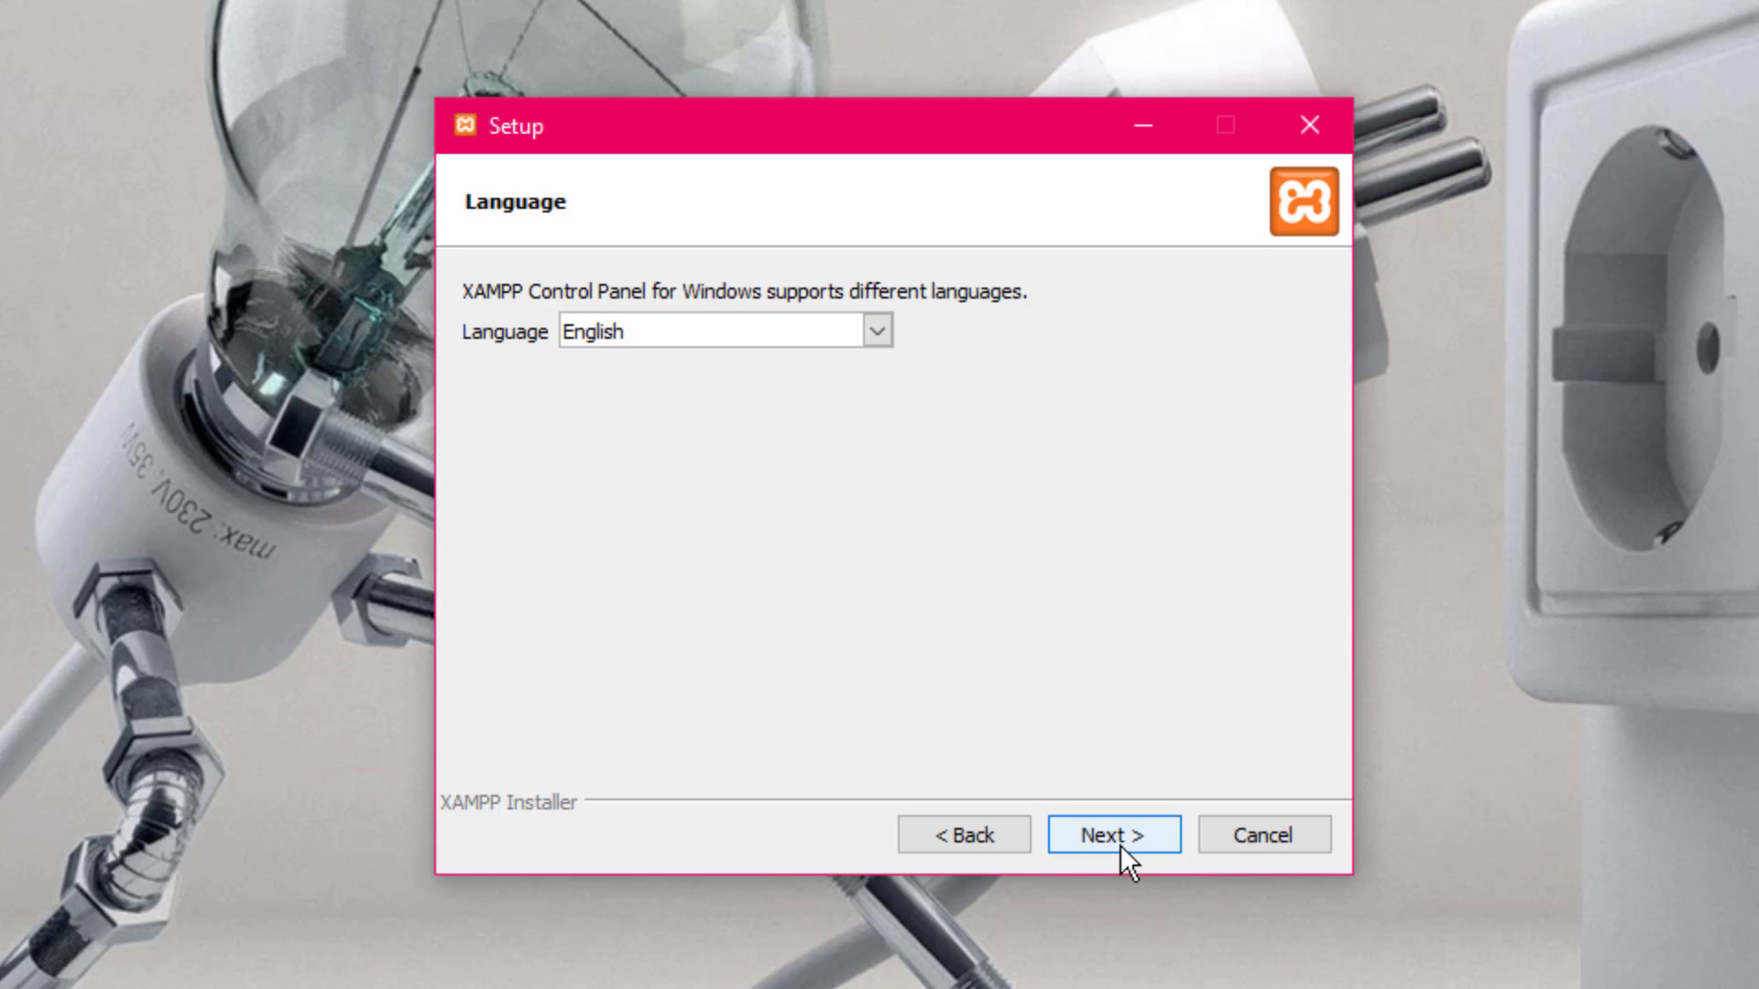
{"action": "left_click", "coordinate": [1119, 845]}
{"action": "left_click", "coordinate": [1119, 844]}
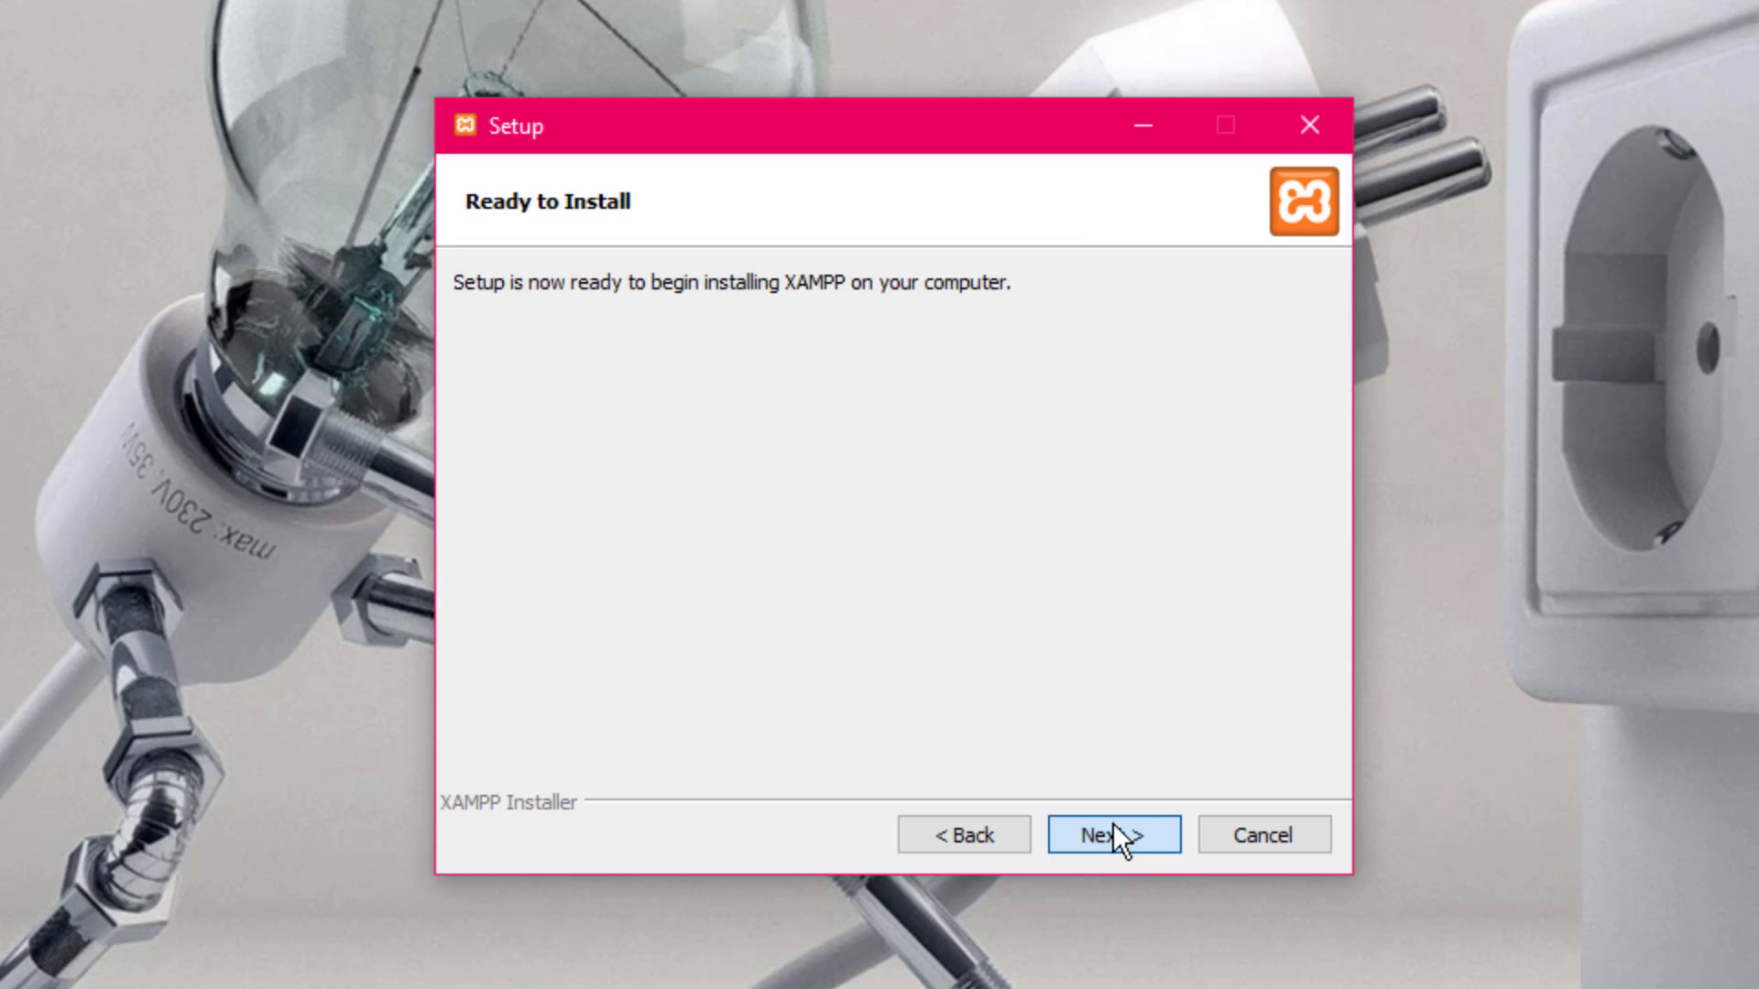
{"action": "left_click", "coordinate": [1114, 826]}
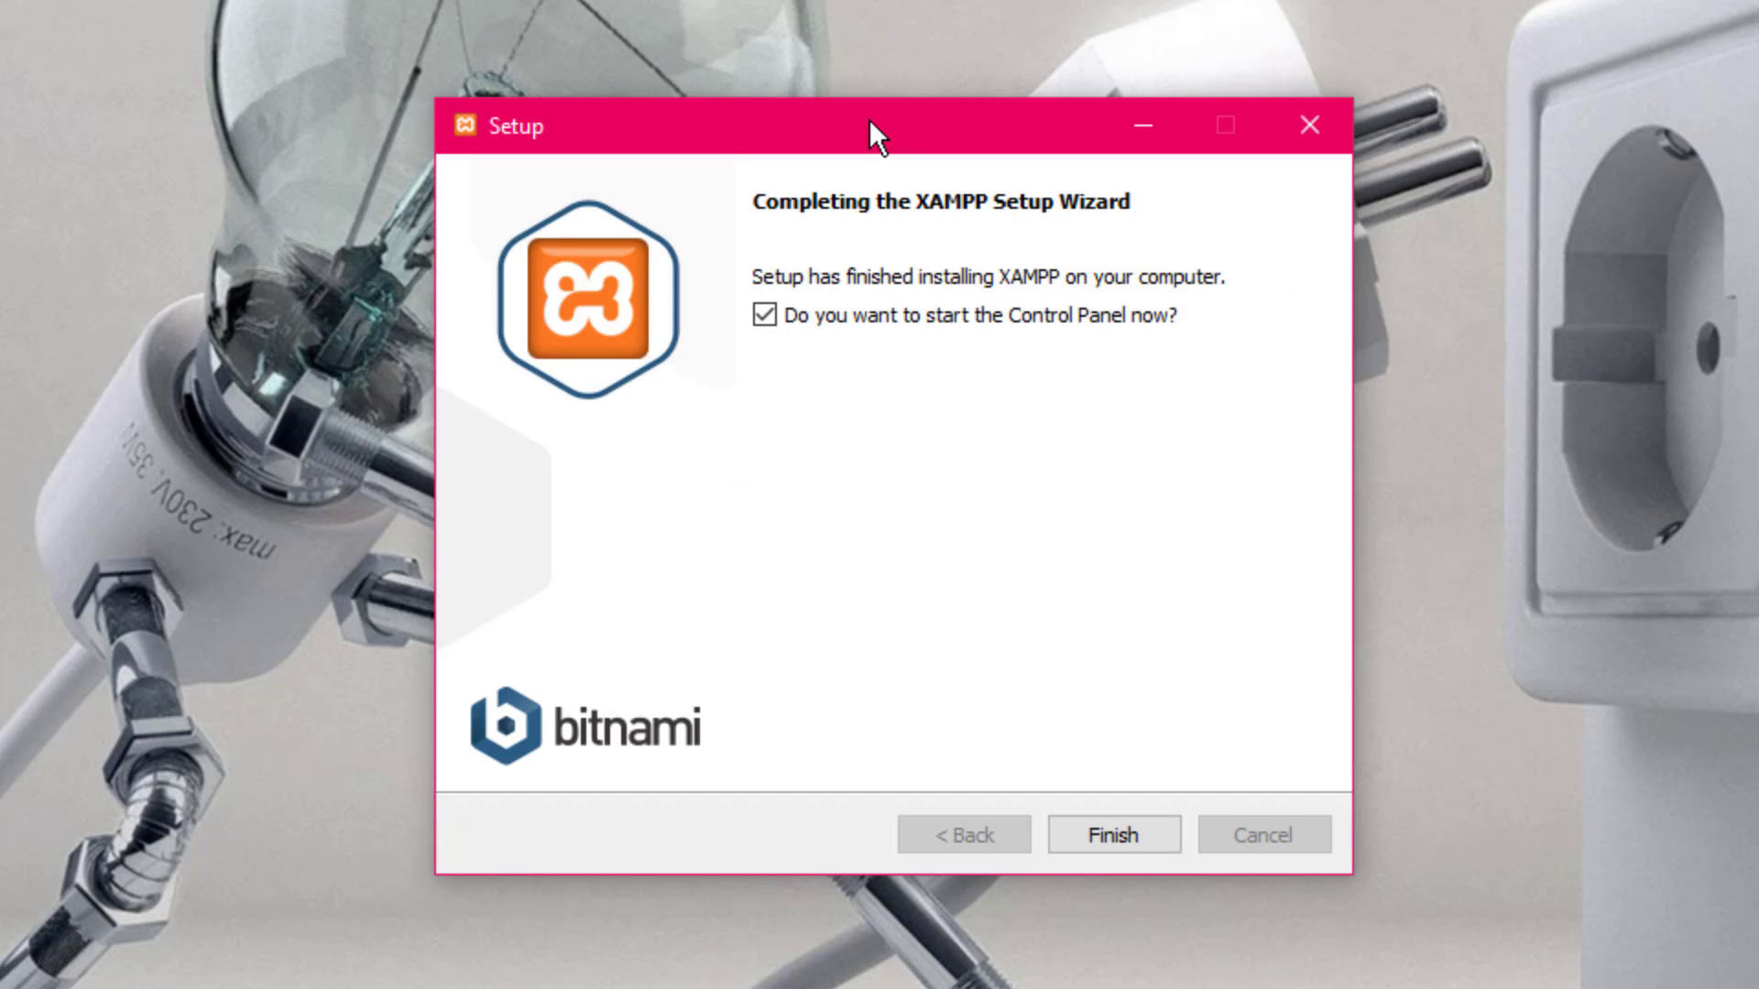
- Finish the setup with the Control Panel set to launch, and start the MySQL and Apache modules
{"action": "left_click_drag", "start_coordinate": [843, 139], "coordinate": [498, 94]}
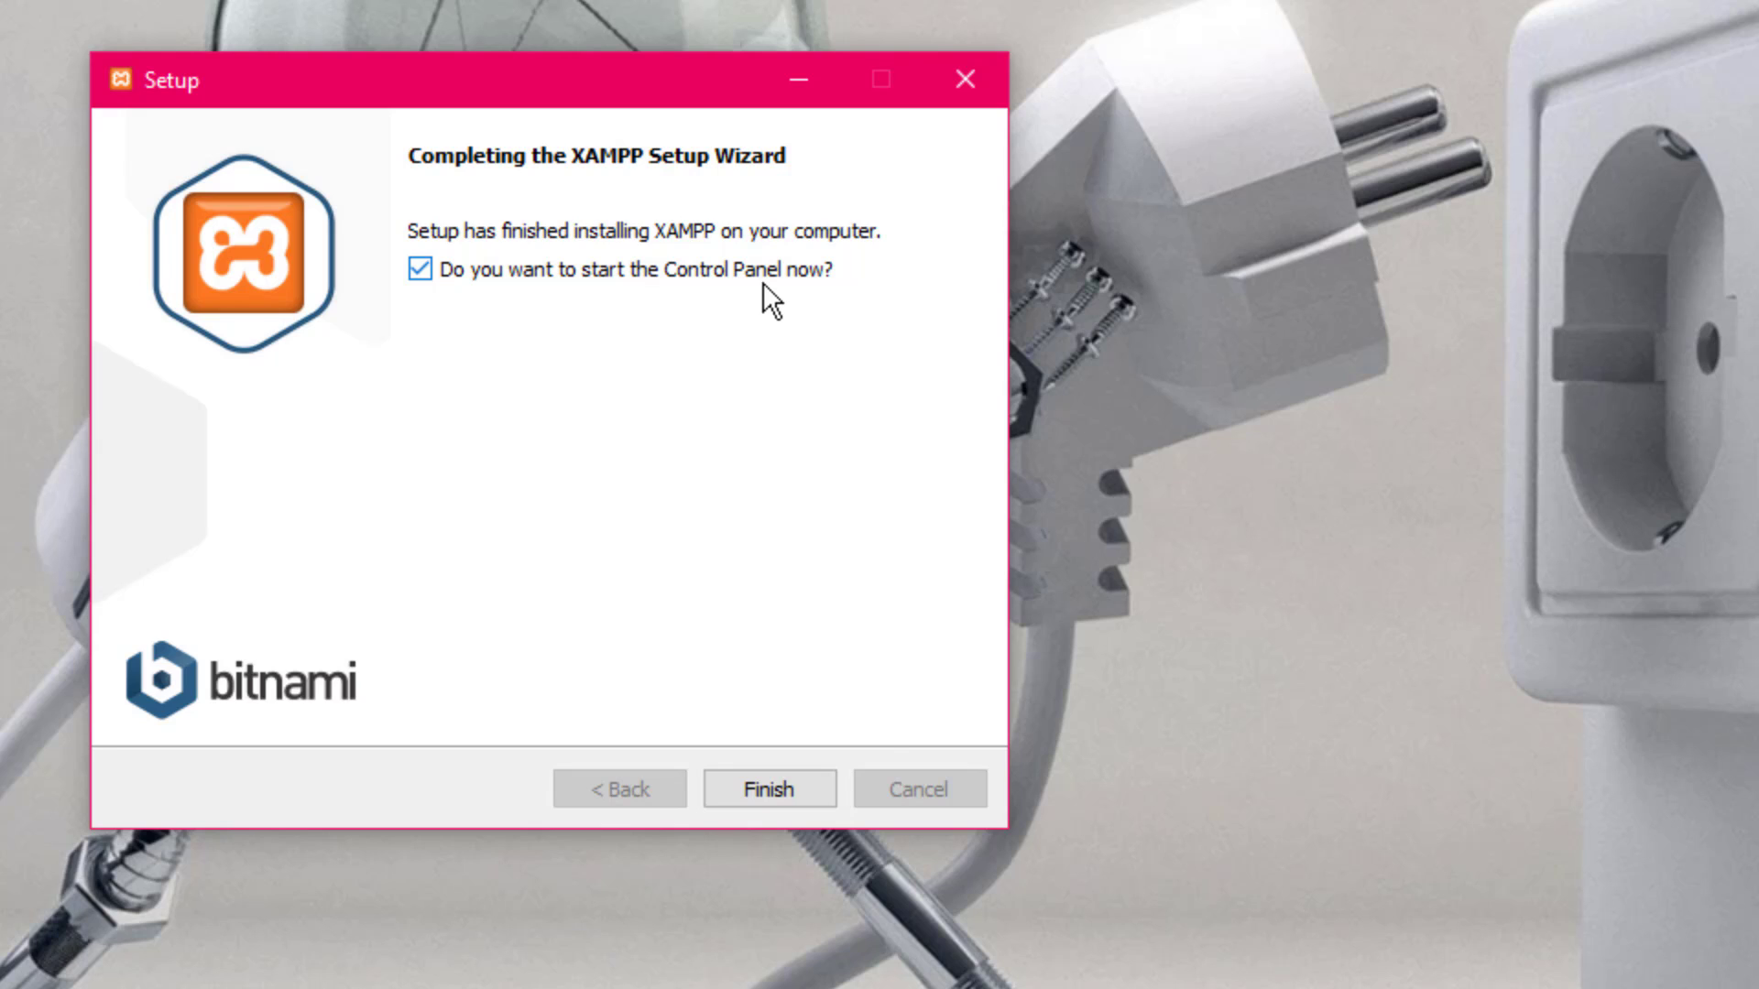
{"action": "left_click", "coordinate": [776, 790]}
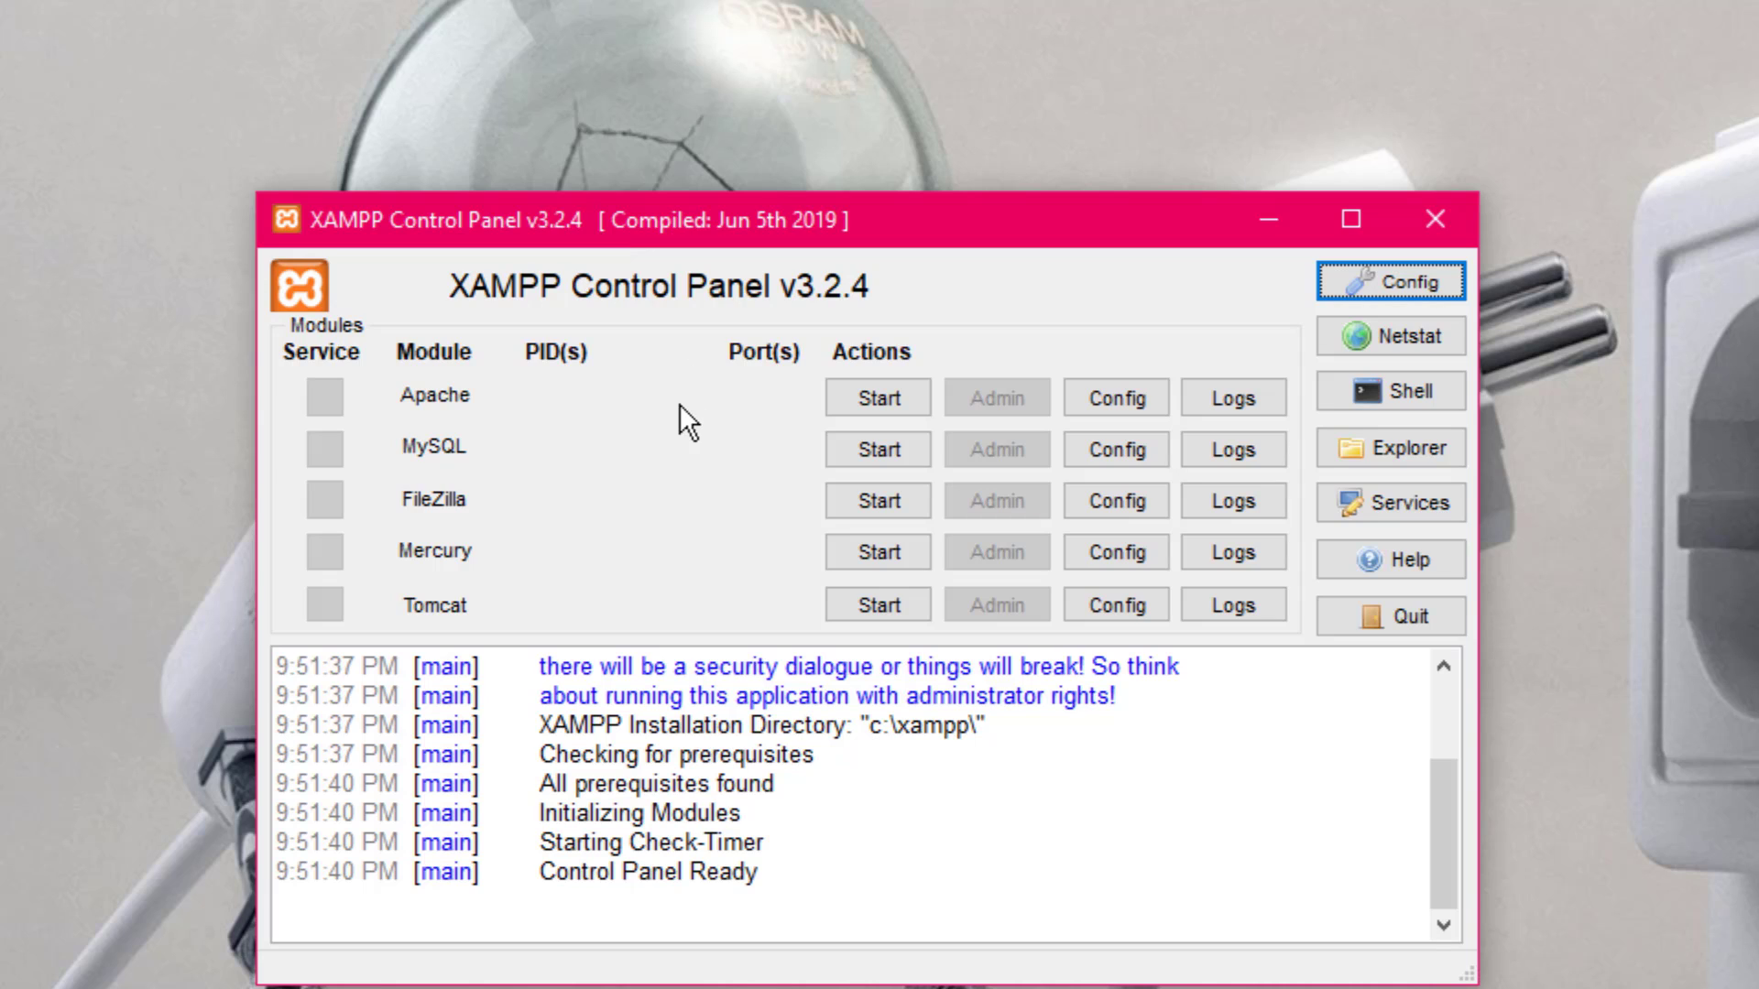
{"action": "left_click", "coordinate": [888, 456]}
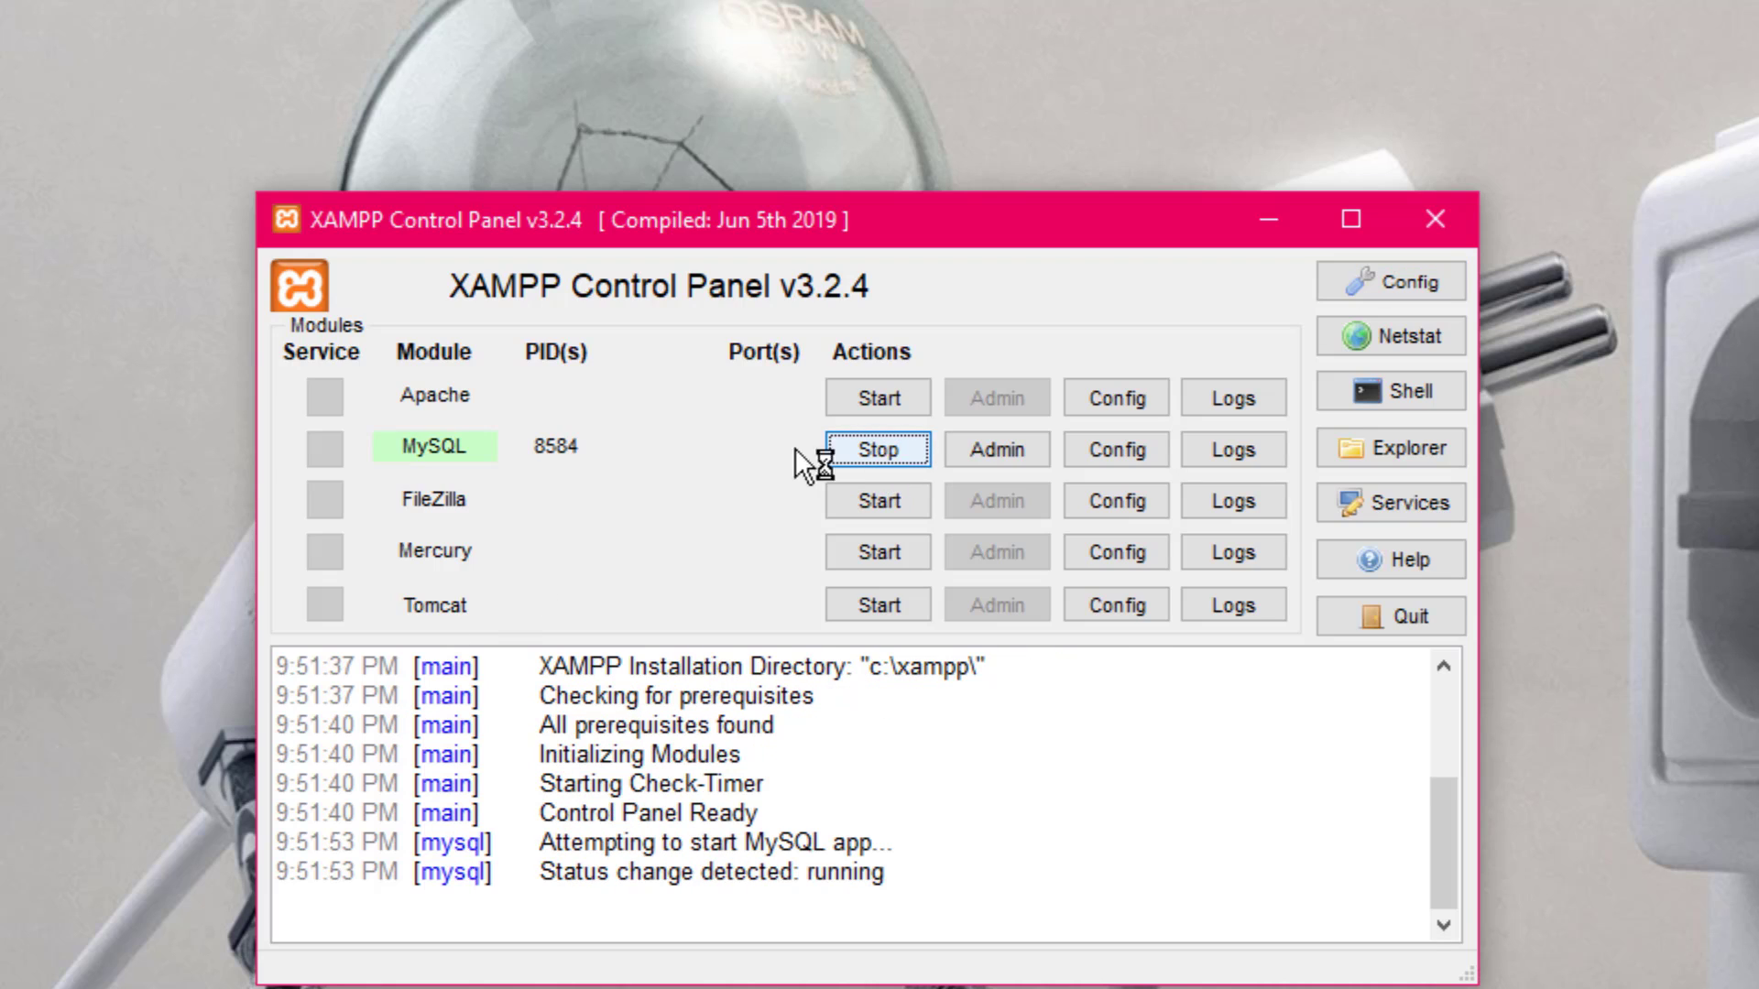
{"action": "left_click", "coordinate": [859, 396]}
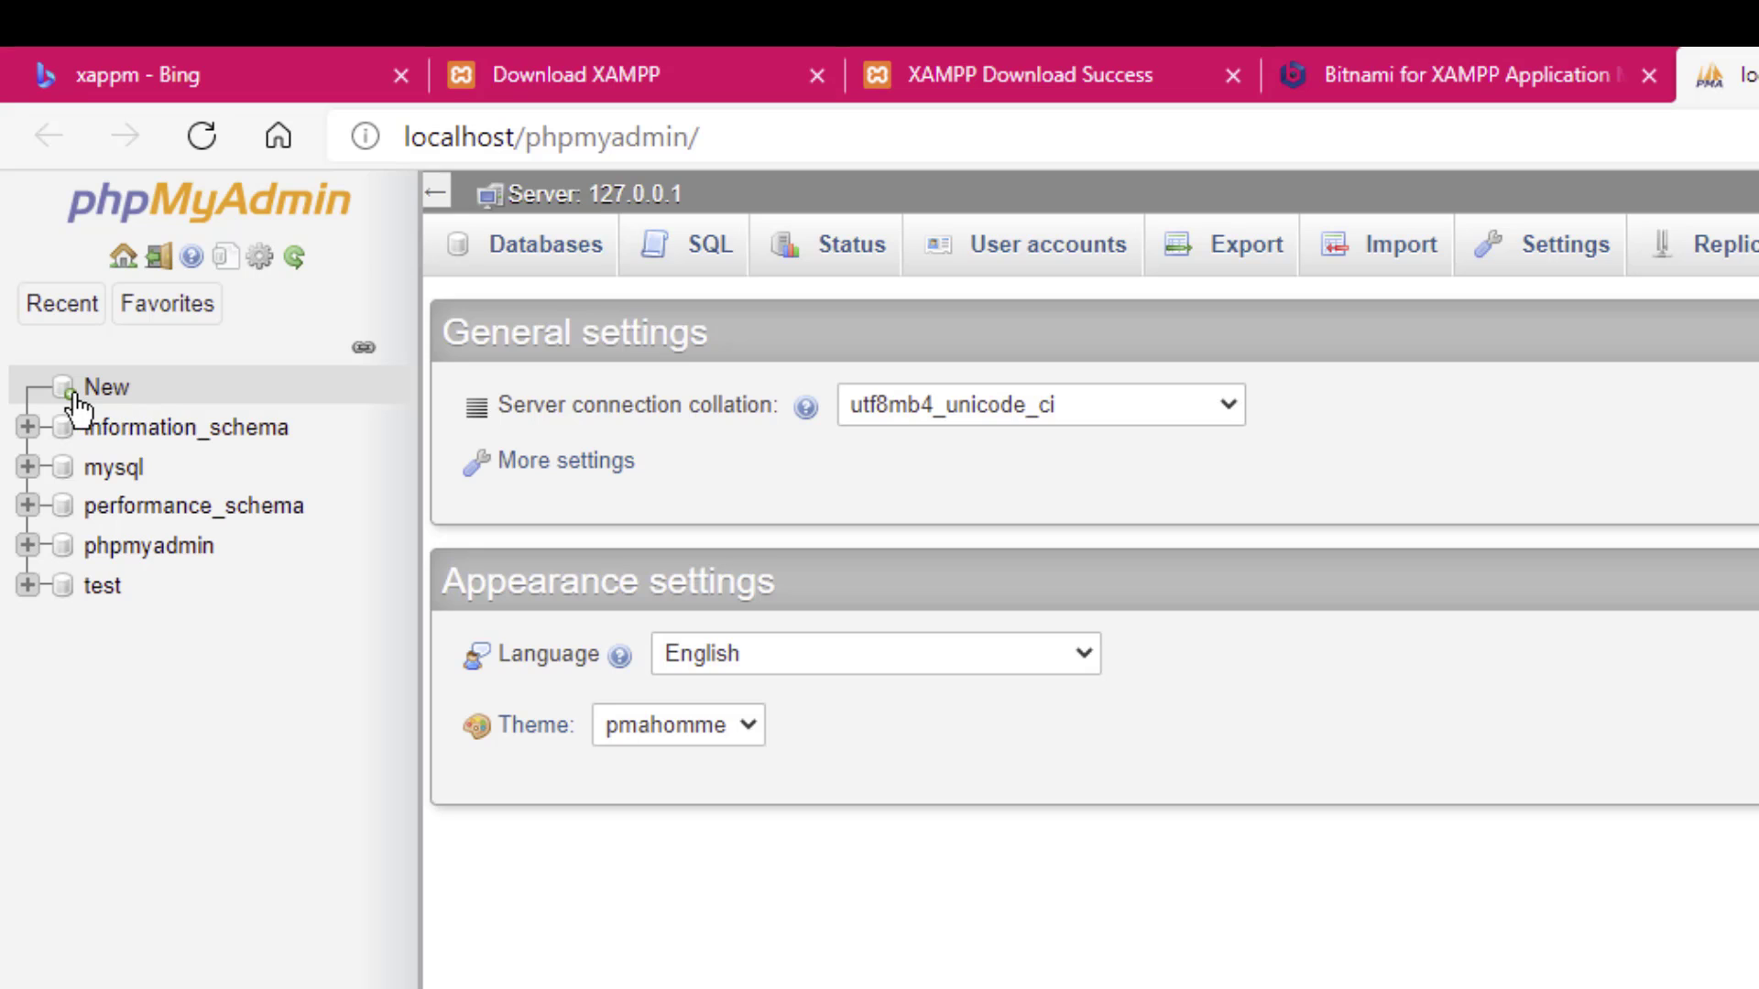
- Create a new database named MyDatabase with the utf8mb4_general_ci collation in phpMyAdmin
{"action": "left_click", "coordinate": [107, 394]}
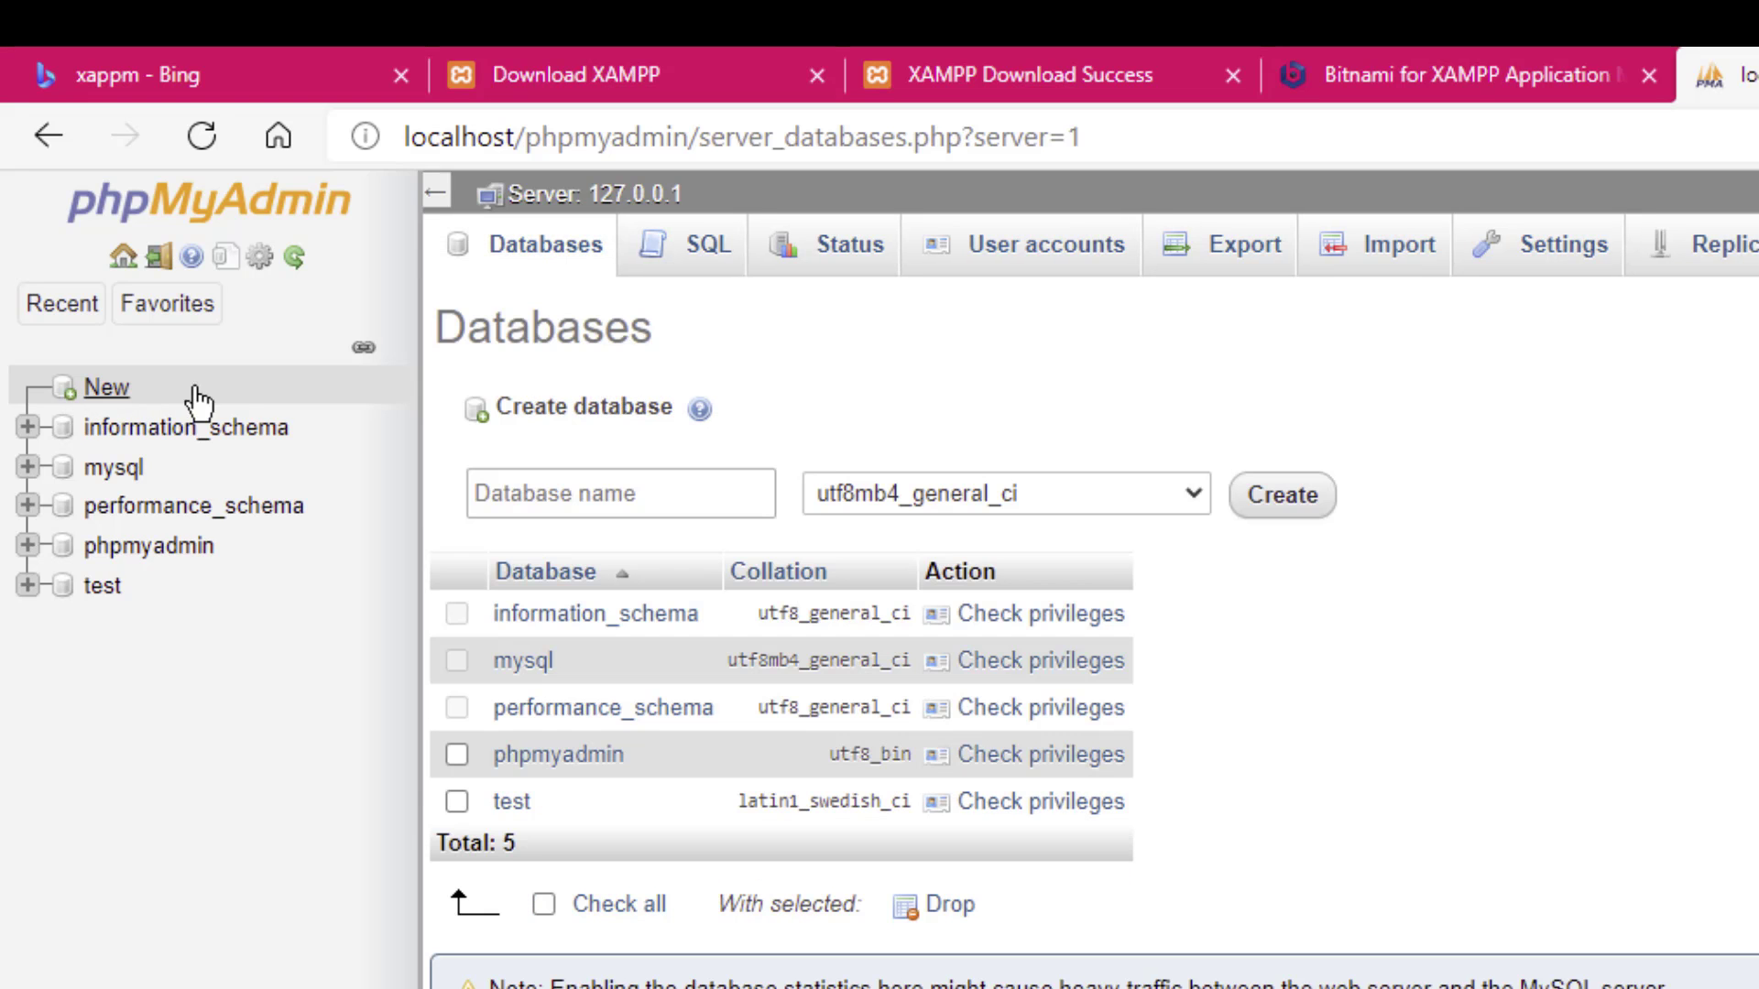
{"action": "left_click", "coordinate": [622, 486]}
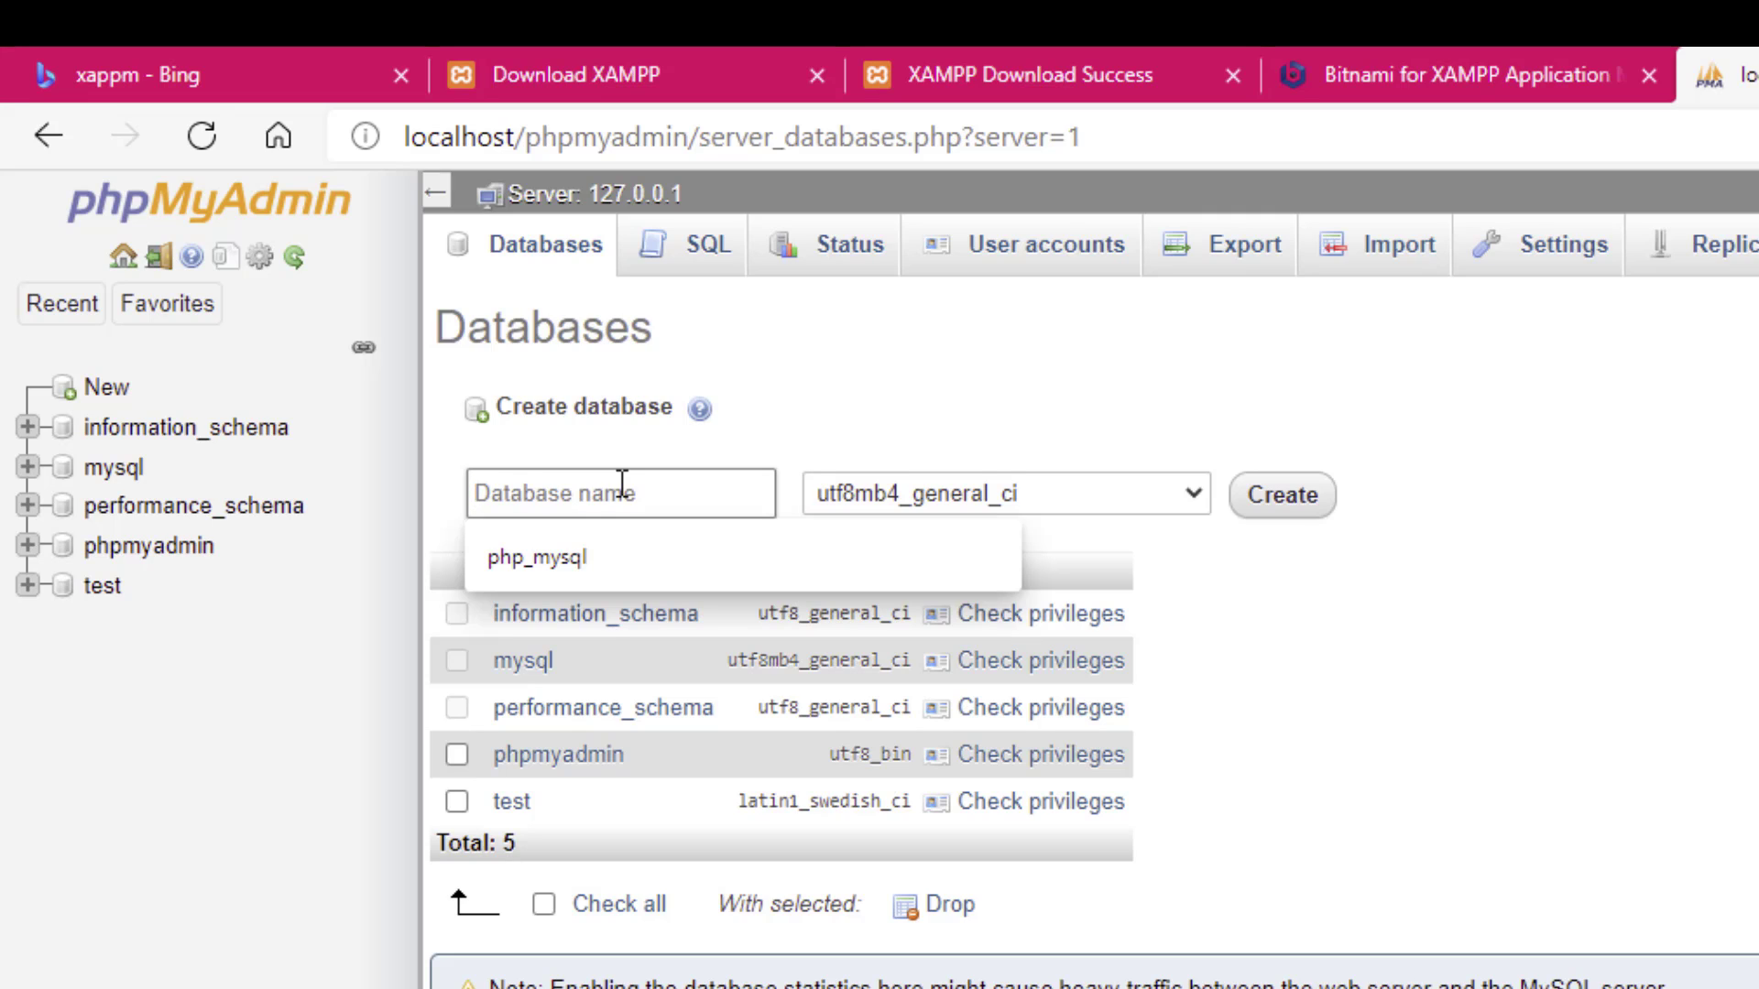
{"action": "type", "text": "MuDavid"}
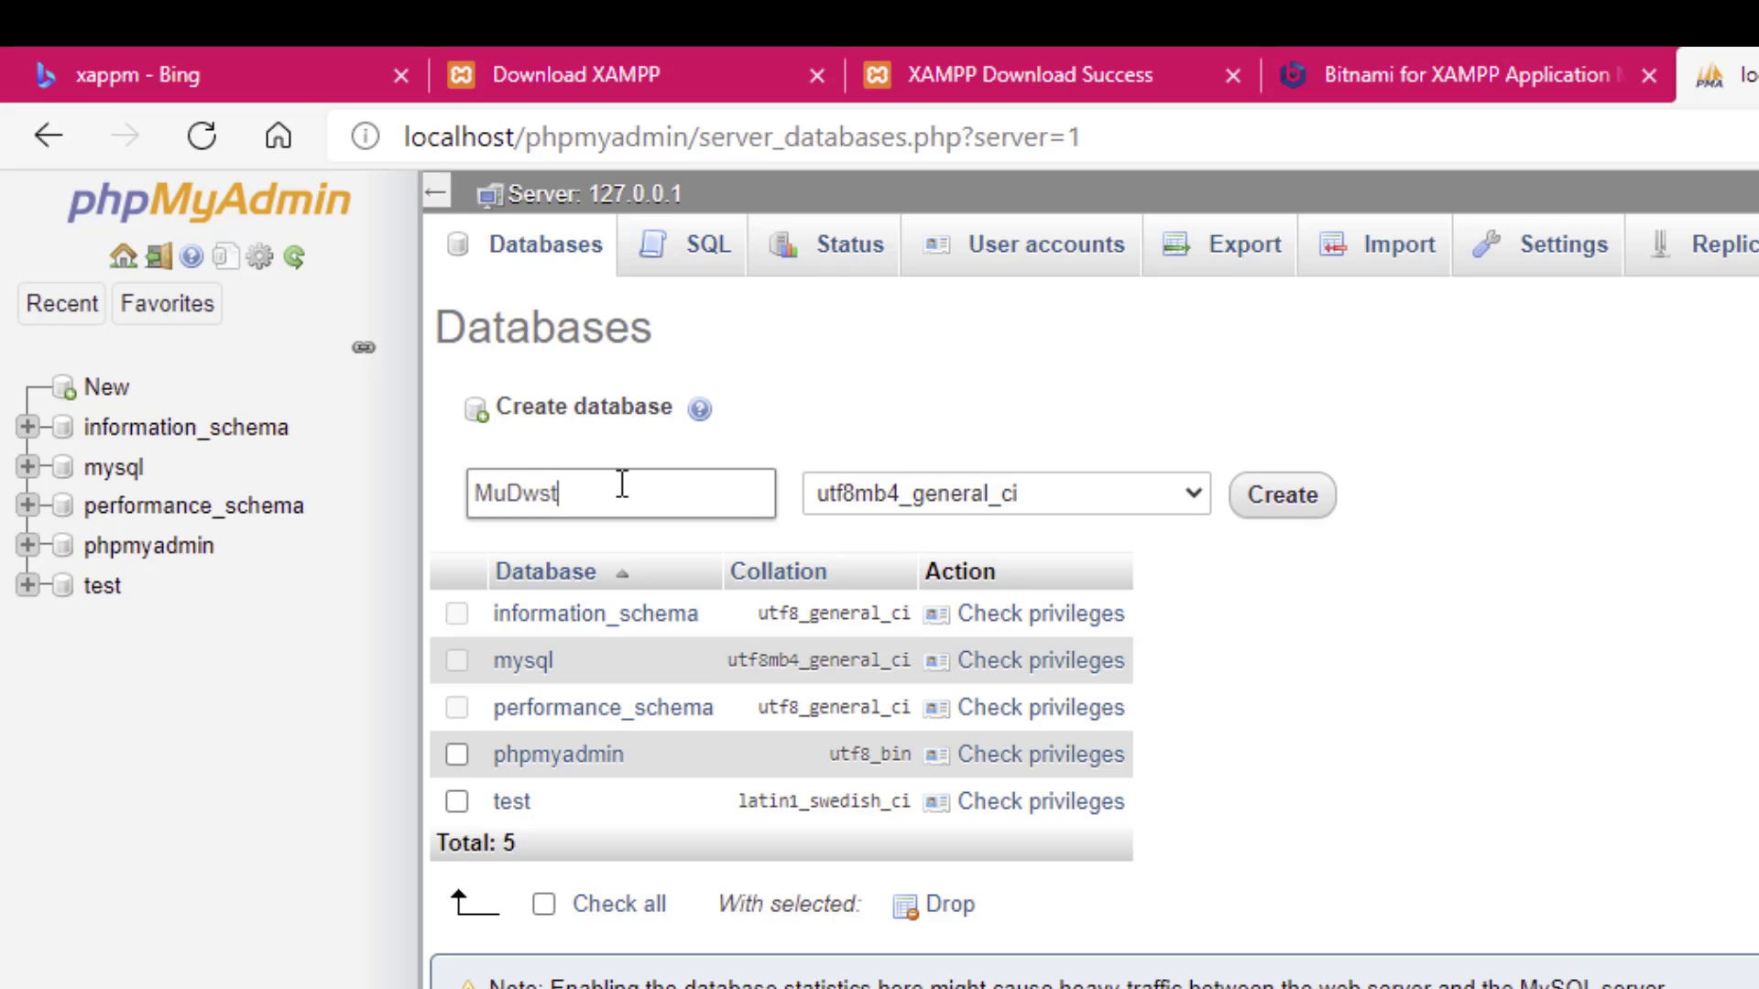
{"action": "key", "text": "BackSpace"}
{"action": "key", "text": "BackSpace"}
{"action": "key", "text": "BackSpace"}
{"action": "key", "text": "BackSpace"}
{"action": "key", "text": "BackSpace"}
{"action": "key", "text": "BackSpace"}
{"action": "type", "text": "yDatabase"}
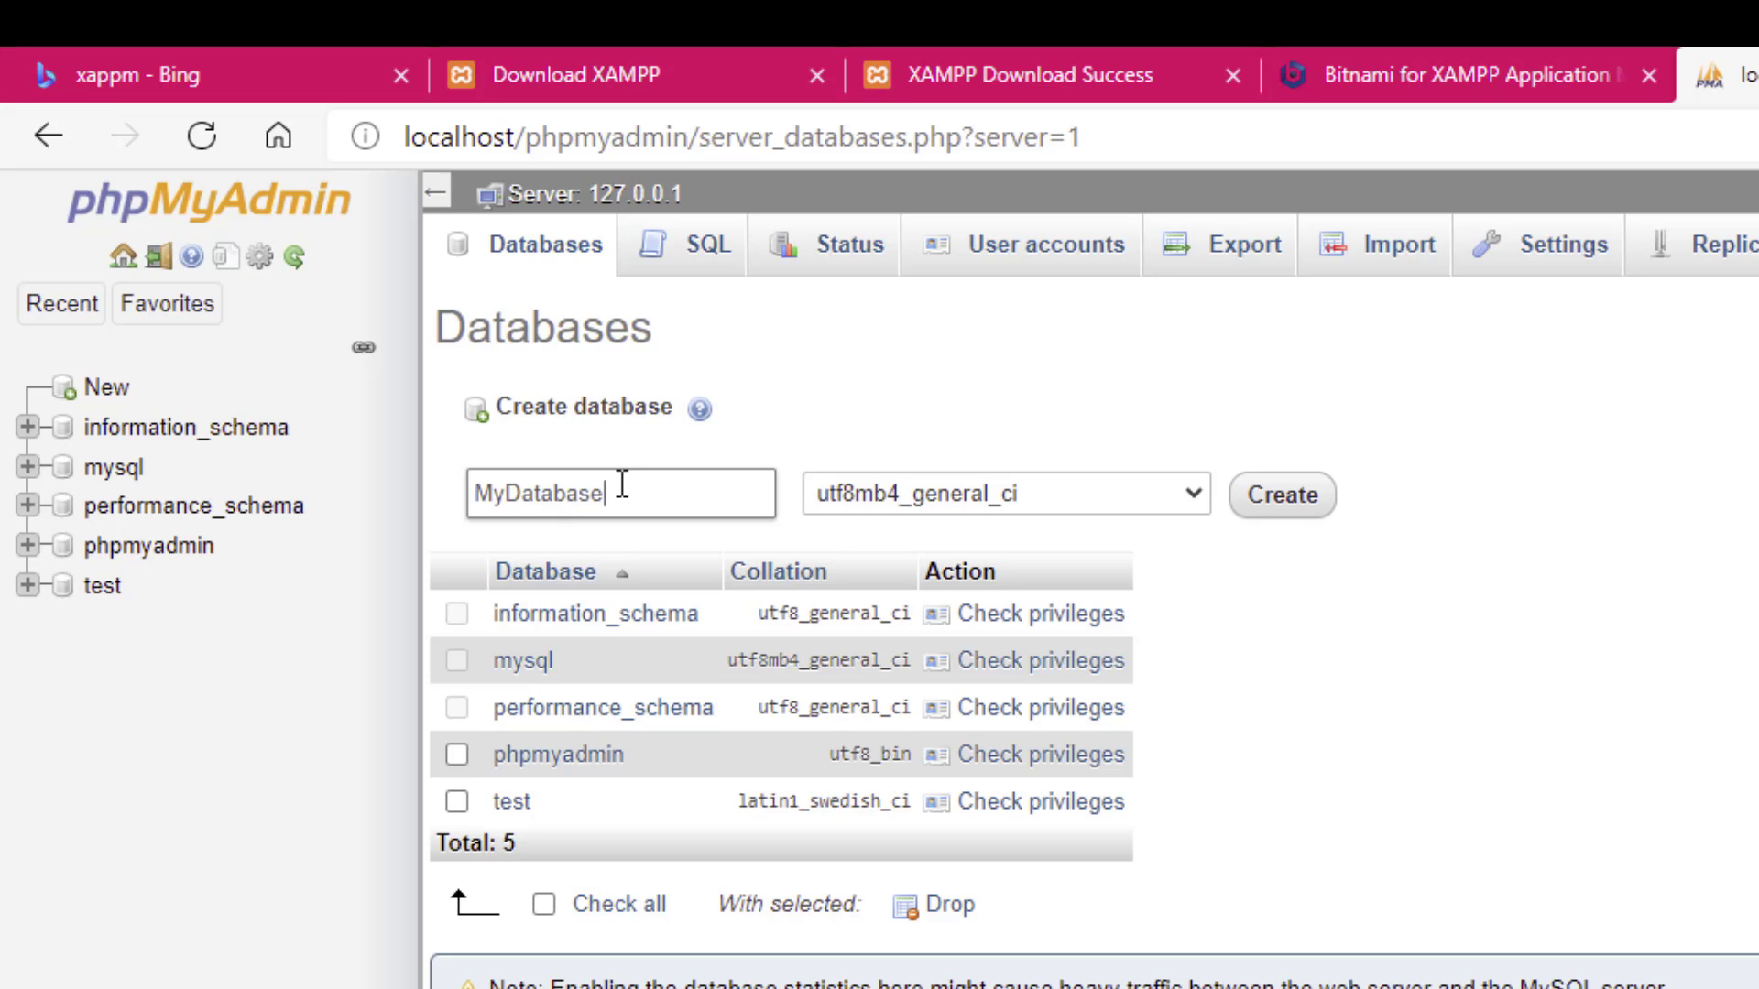
{"action": "left_click", "coordinate": [1301, 502]}
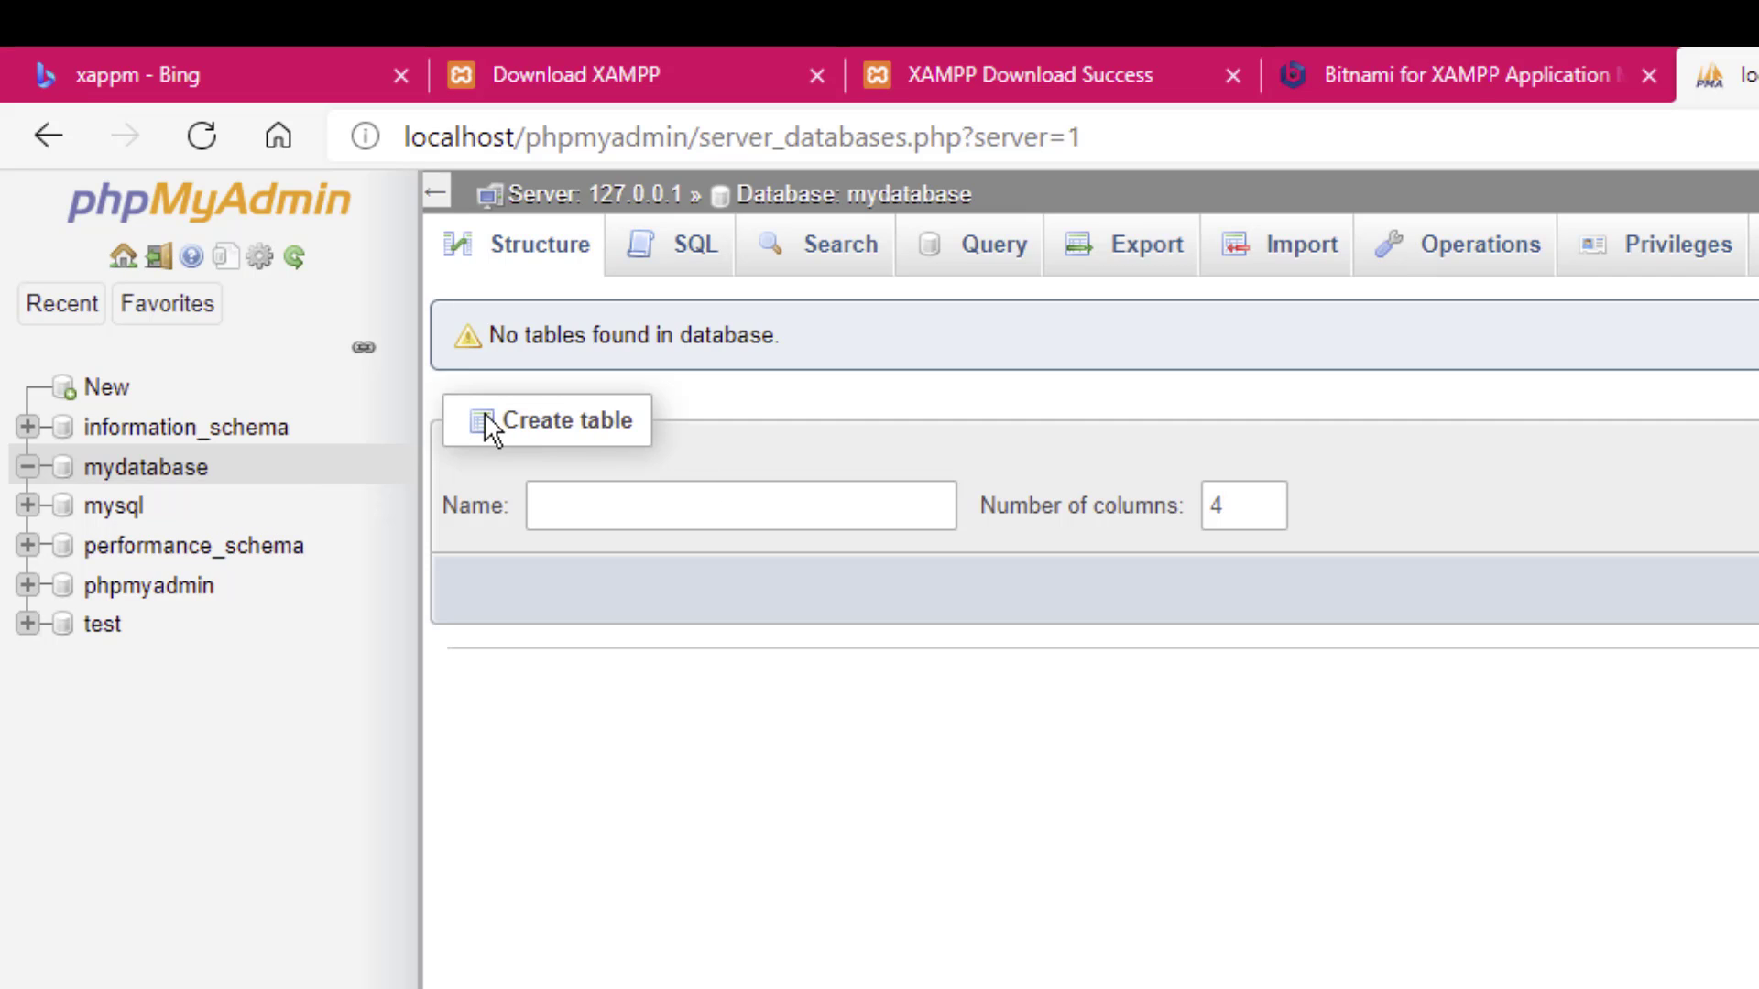
- Create a new table named user with 4 columns in mydatabase
{"action": "left_click", "coordinate": [619, 510]}
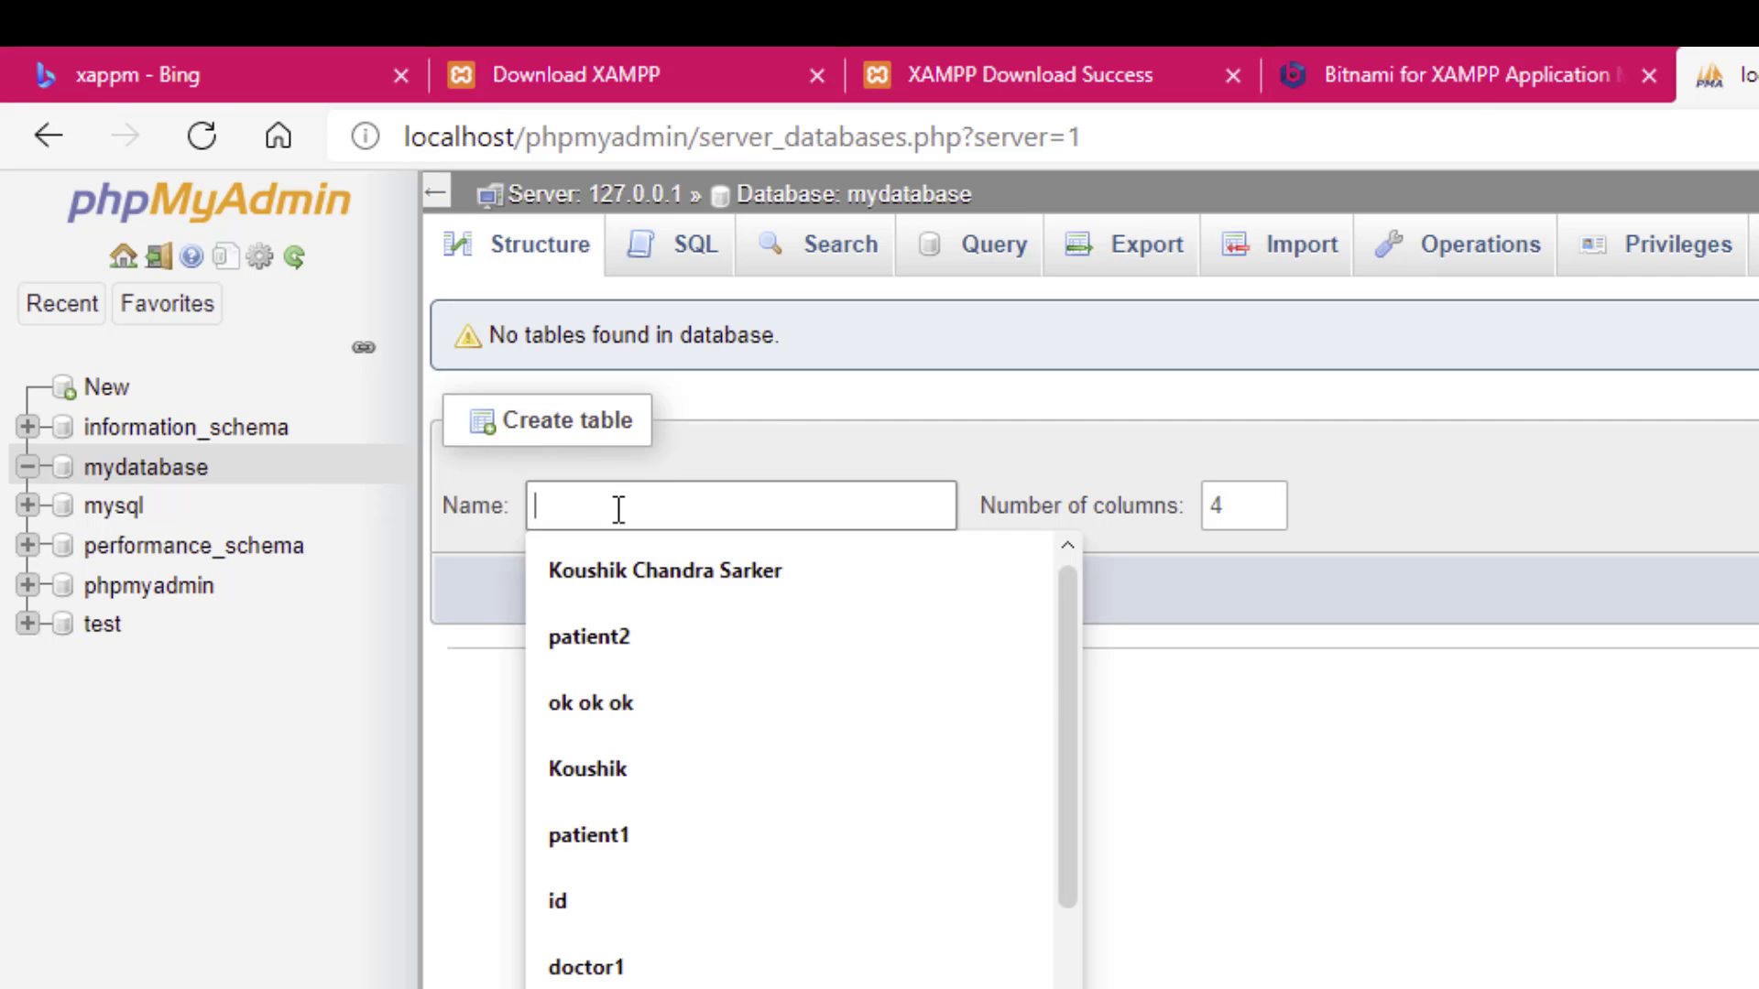
{"action": "type", "text": "user"}
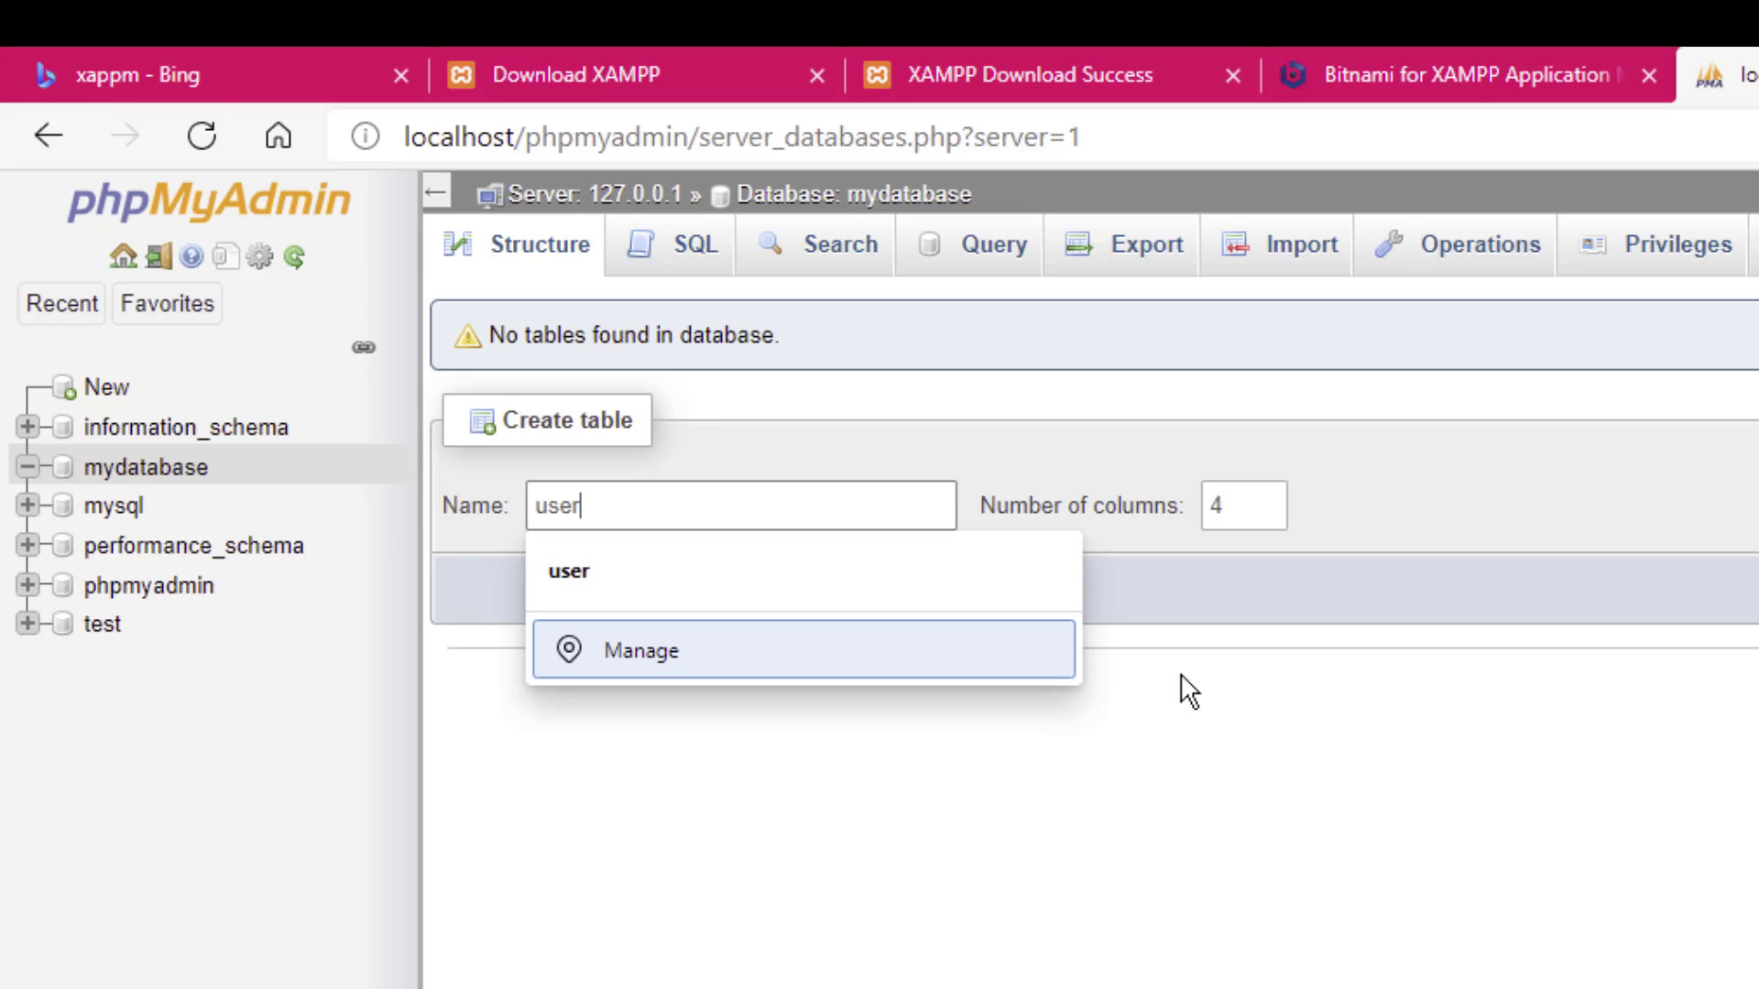
{"action": "left_click", "coordinate": [1237, 518]}
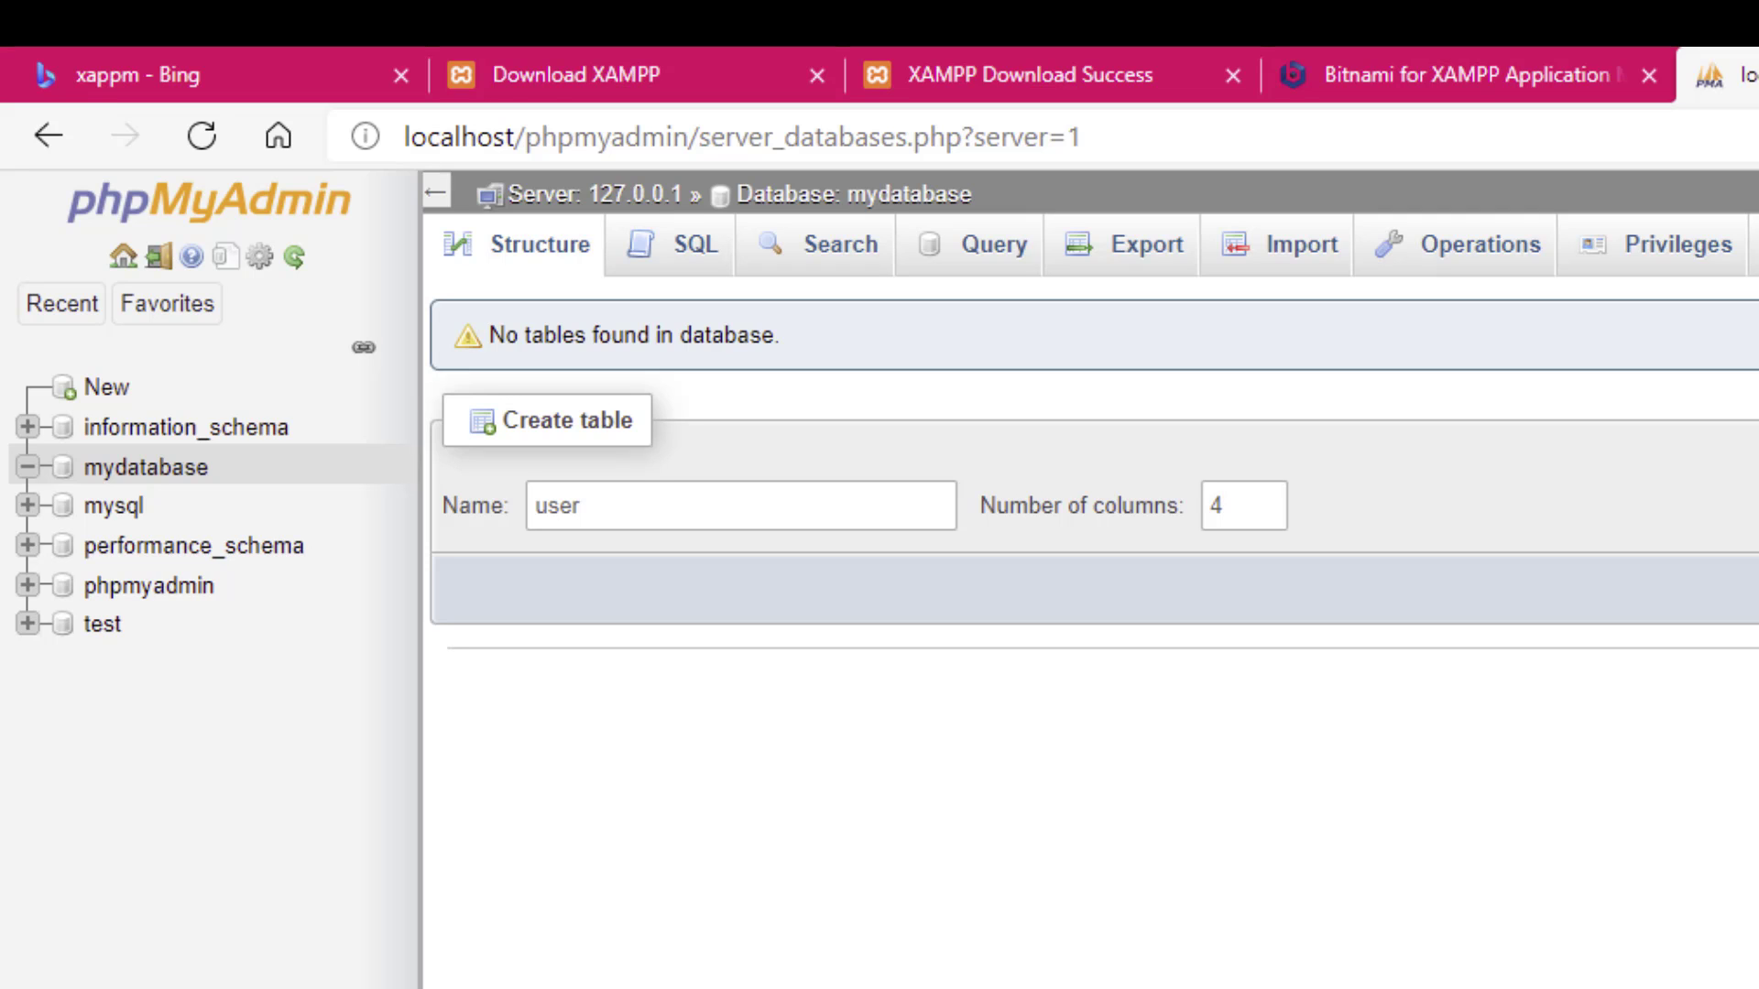
{"action": "key", "text": "Return"}
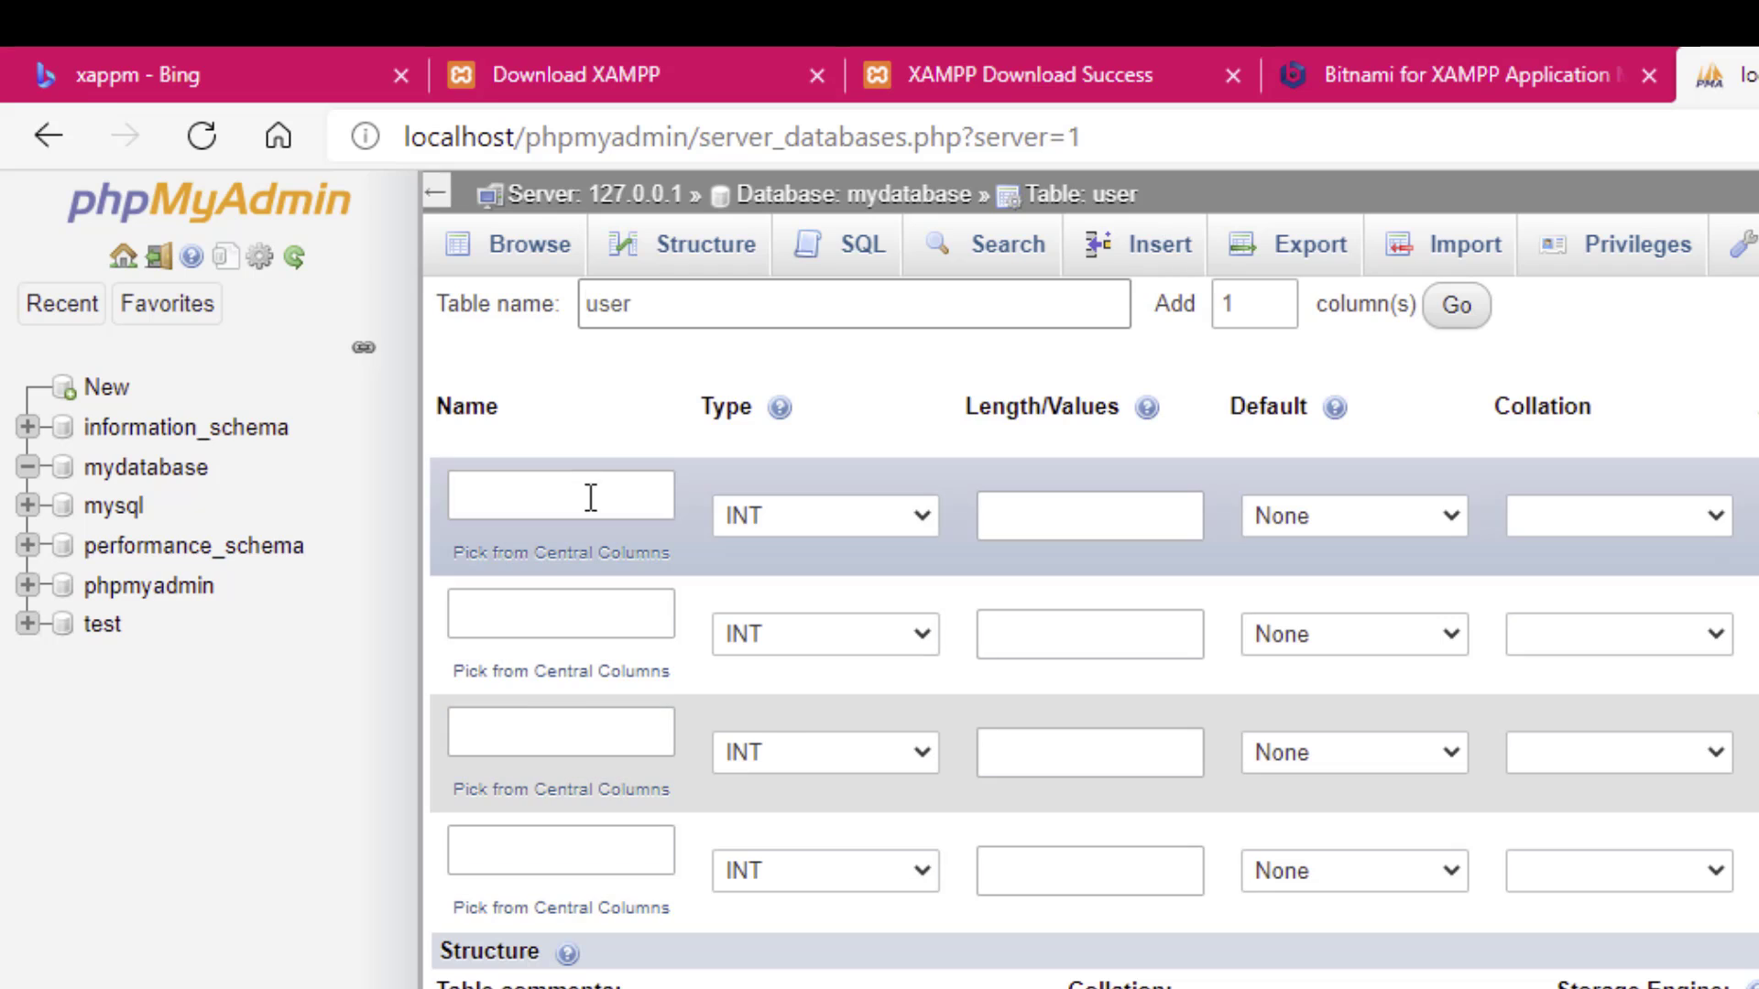
- Define the first column as id with type INT and length 10
{"action": "left_click", "coordinate": [582, 485]}
{"action": "left_click", "coordinate": [572, 482]}
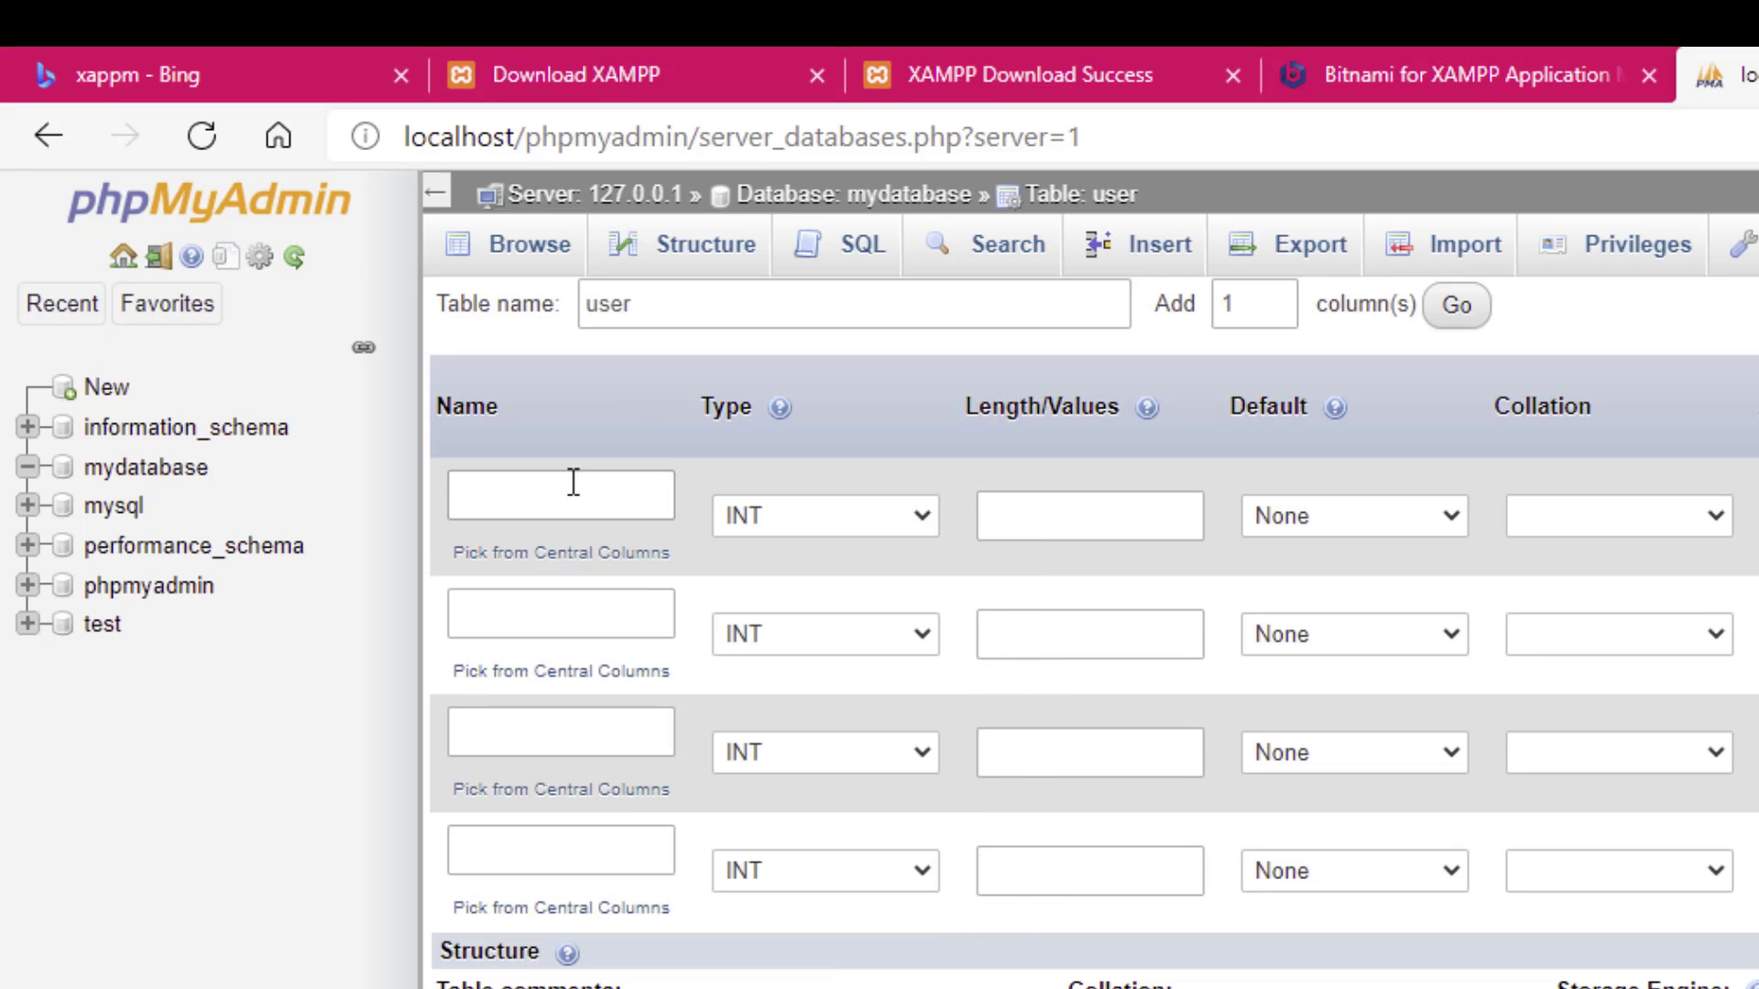
{"action": "left_click", "coordinate": [575, 488]}
{"action": "type", "text": "id"}
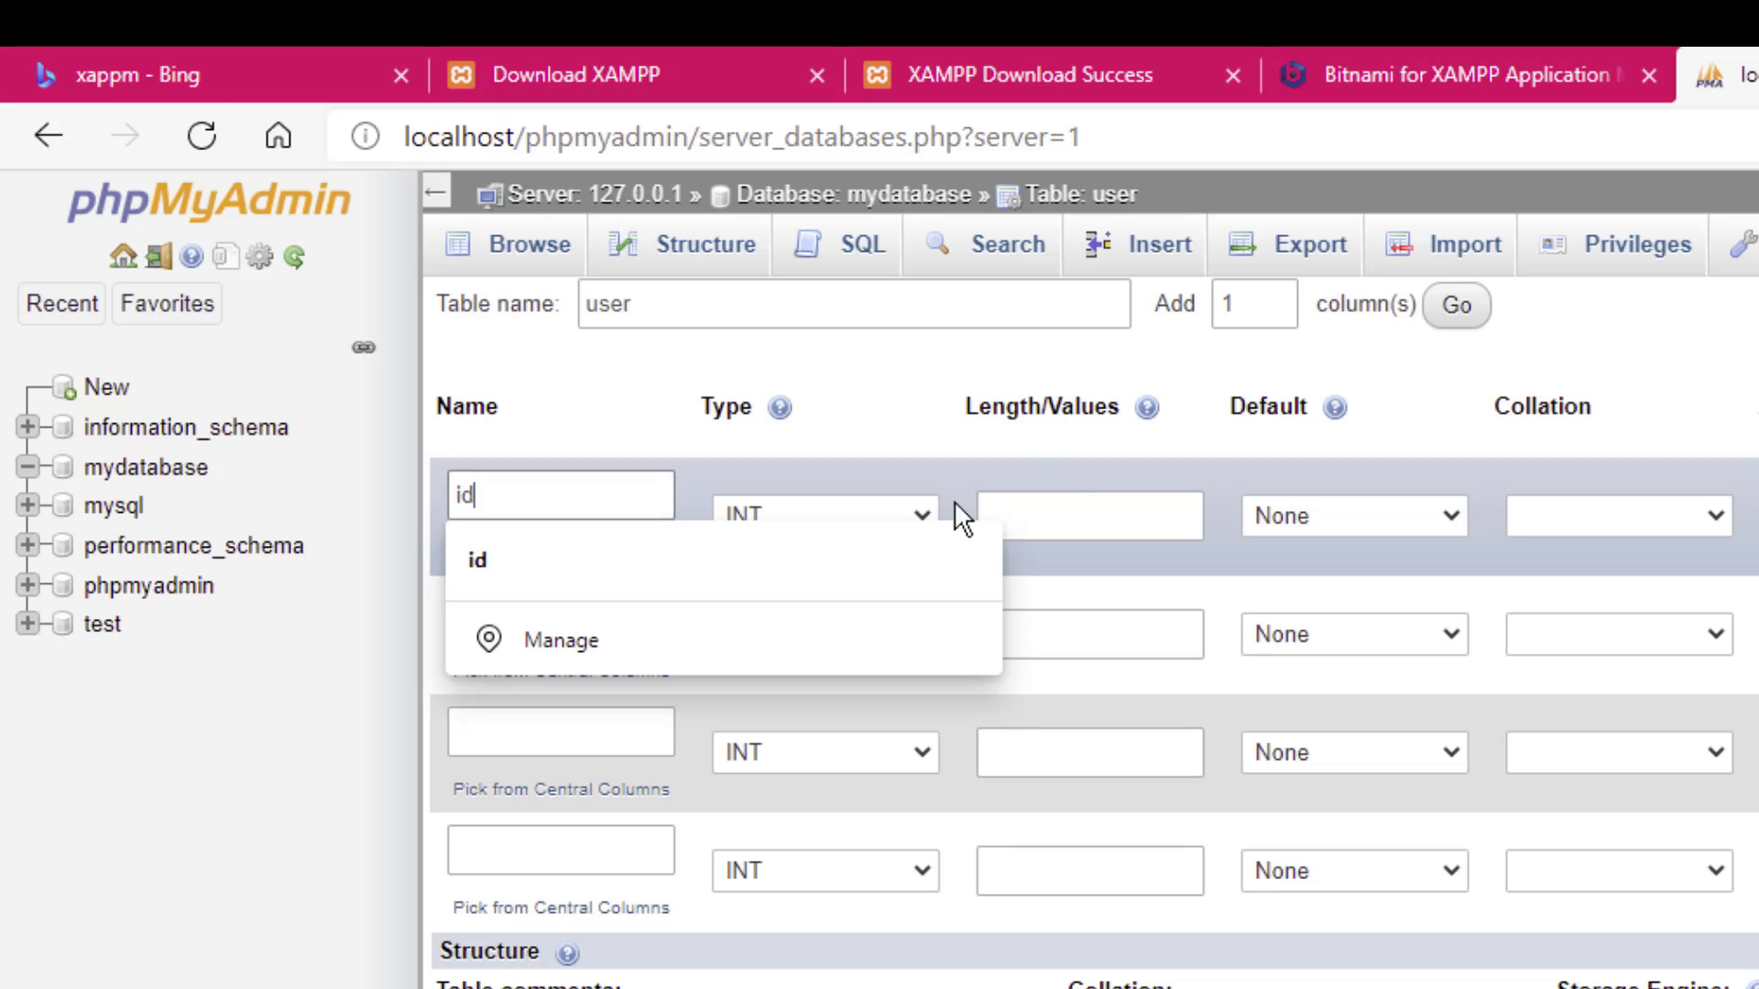
{"action": "left_click", "coordinate": [1110, 511]}
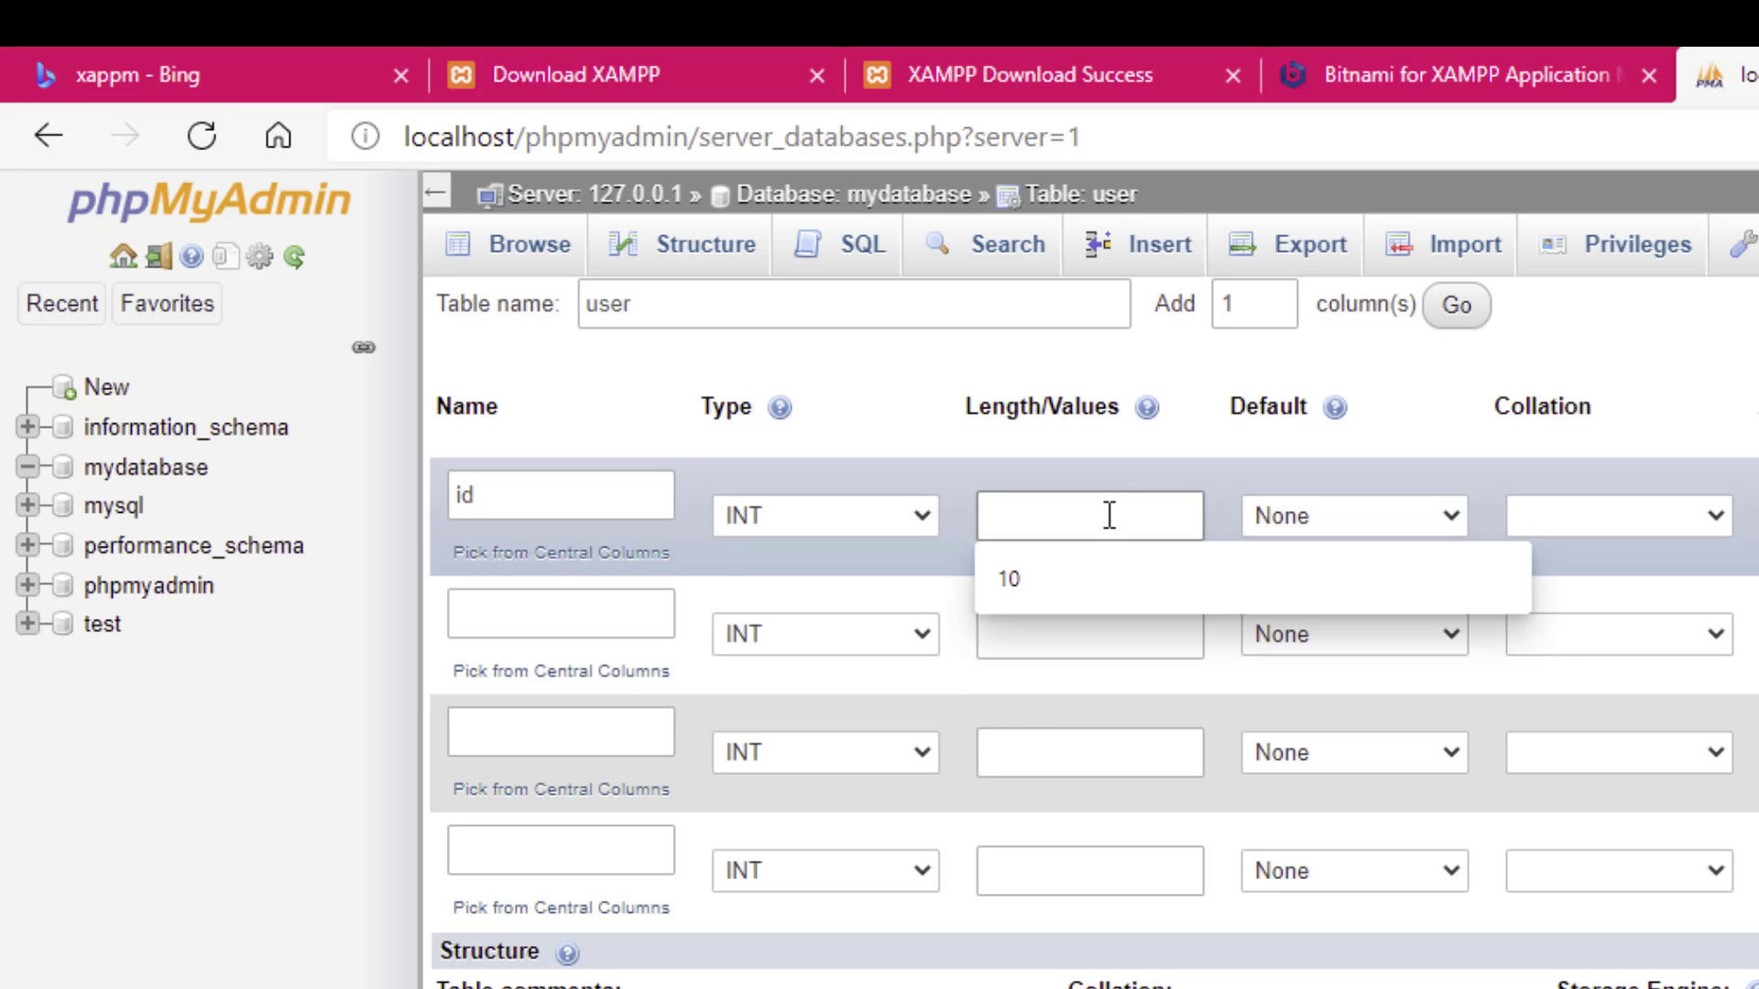
{"action": "type", "text": "10"}
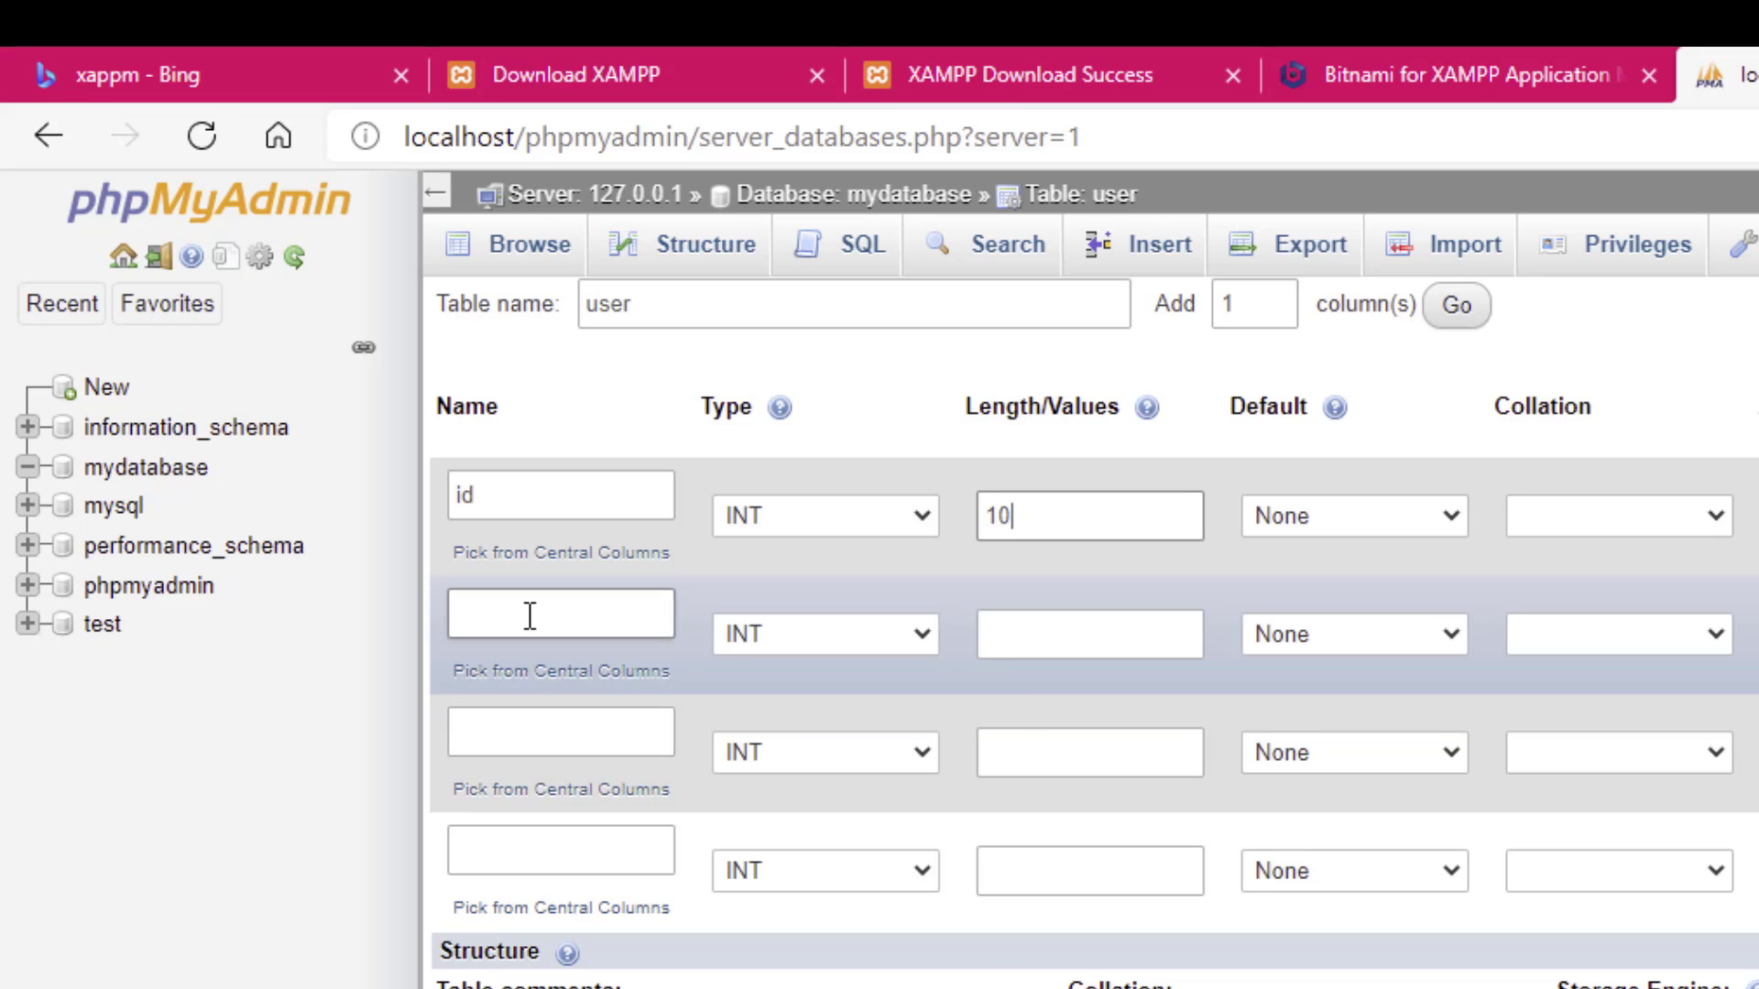
- Define the second column as first_name with type VARCHAR and length 50
{"action": "left_click", "coordinate": [530, 616]}
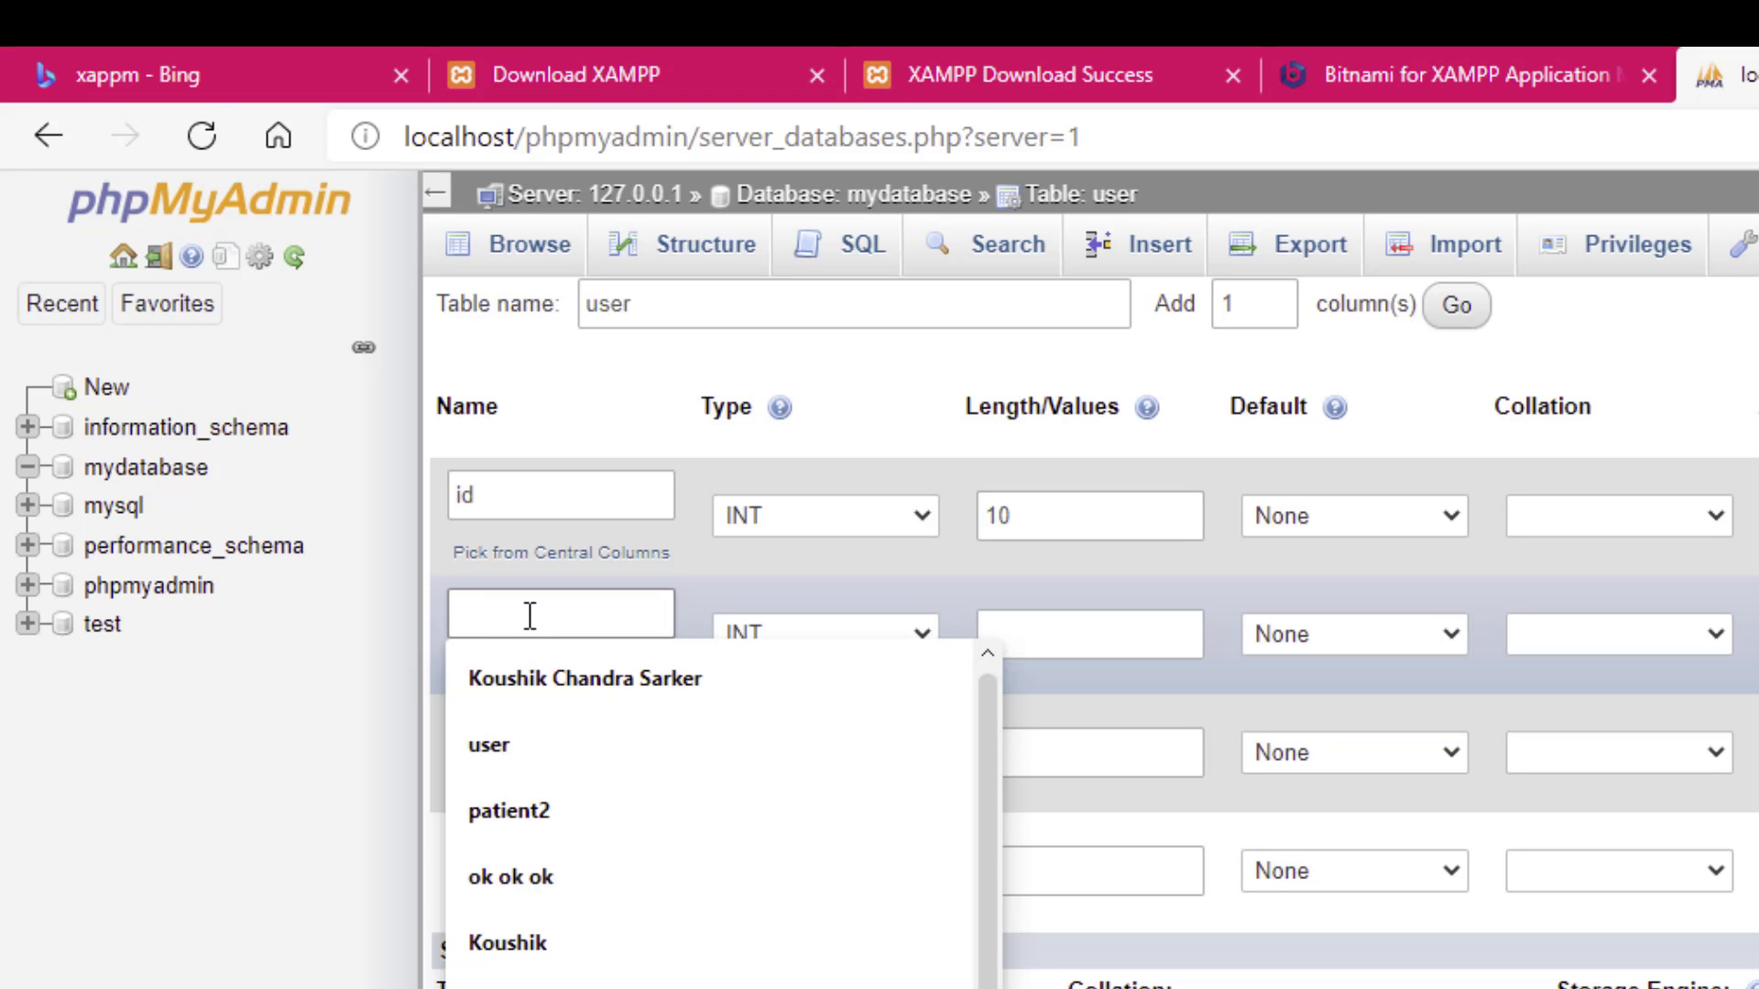
{"action": "type", "text": "na,ME"}
{"action": "key", "text": "BackSpace"}
{"action": "key", "text": "BackSpace"}
{"action": "key", "text": "BackSpace"}
{"action": "key", "text": "BackSpace"}
{"action": "key", "text": "BackSpace"}
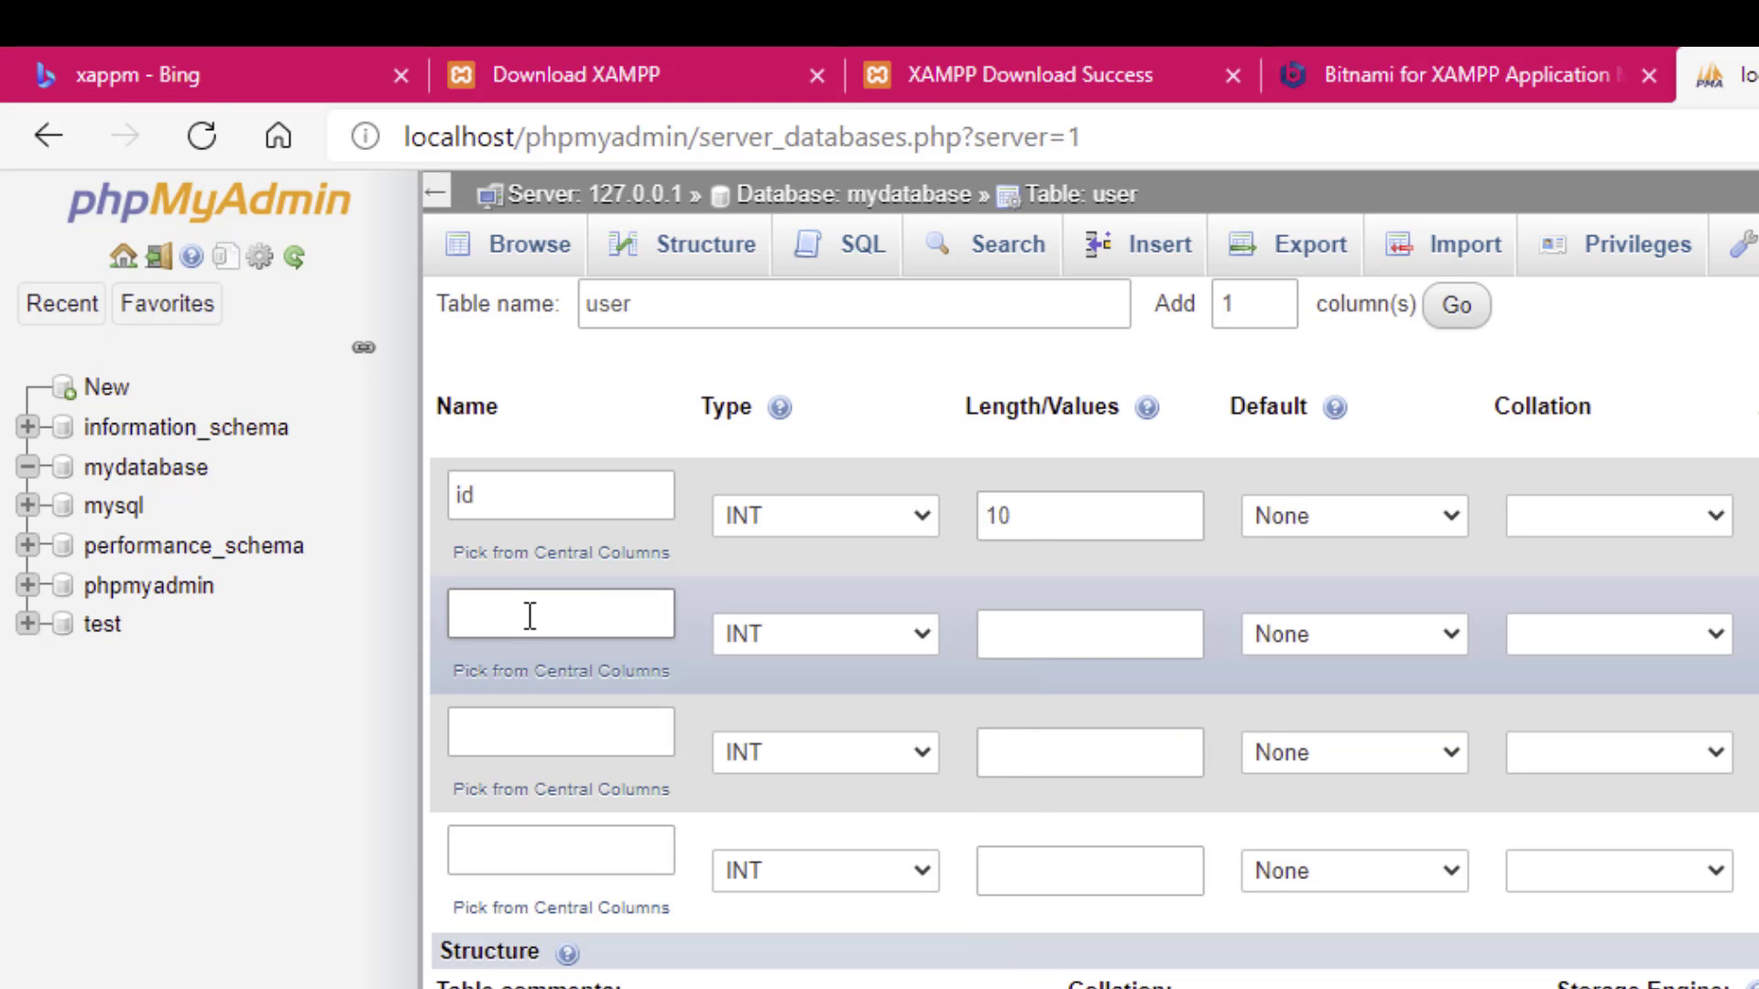
{"action": "type", "text": "first_name"}
{"action": "left_click", "coordinate": [899, 634]}
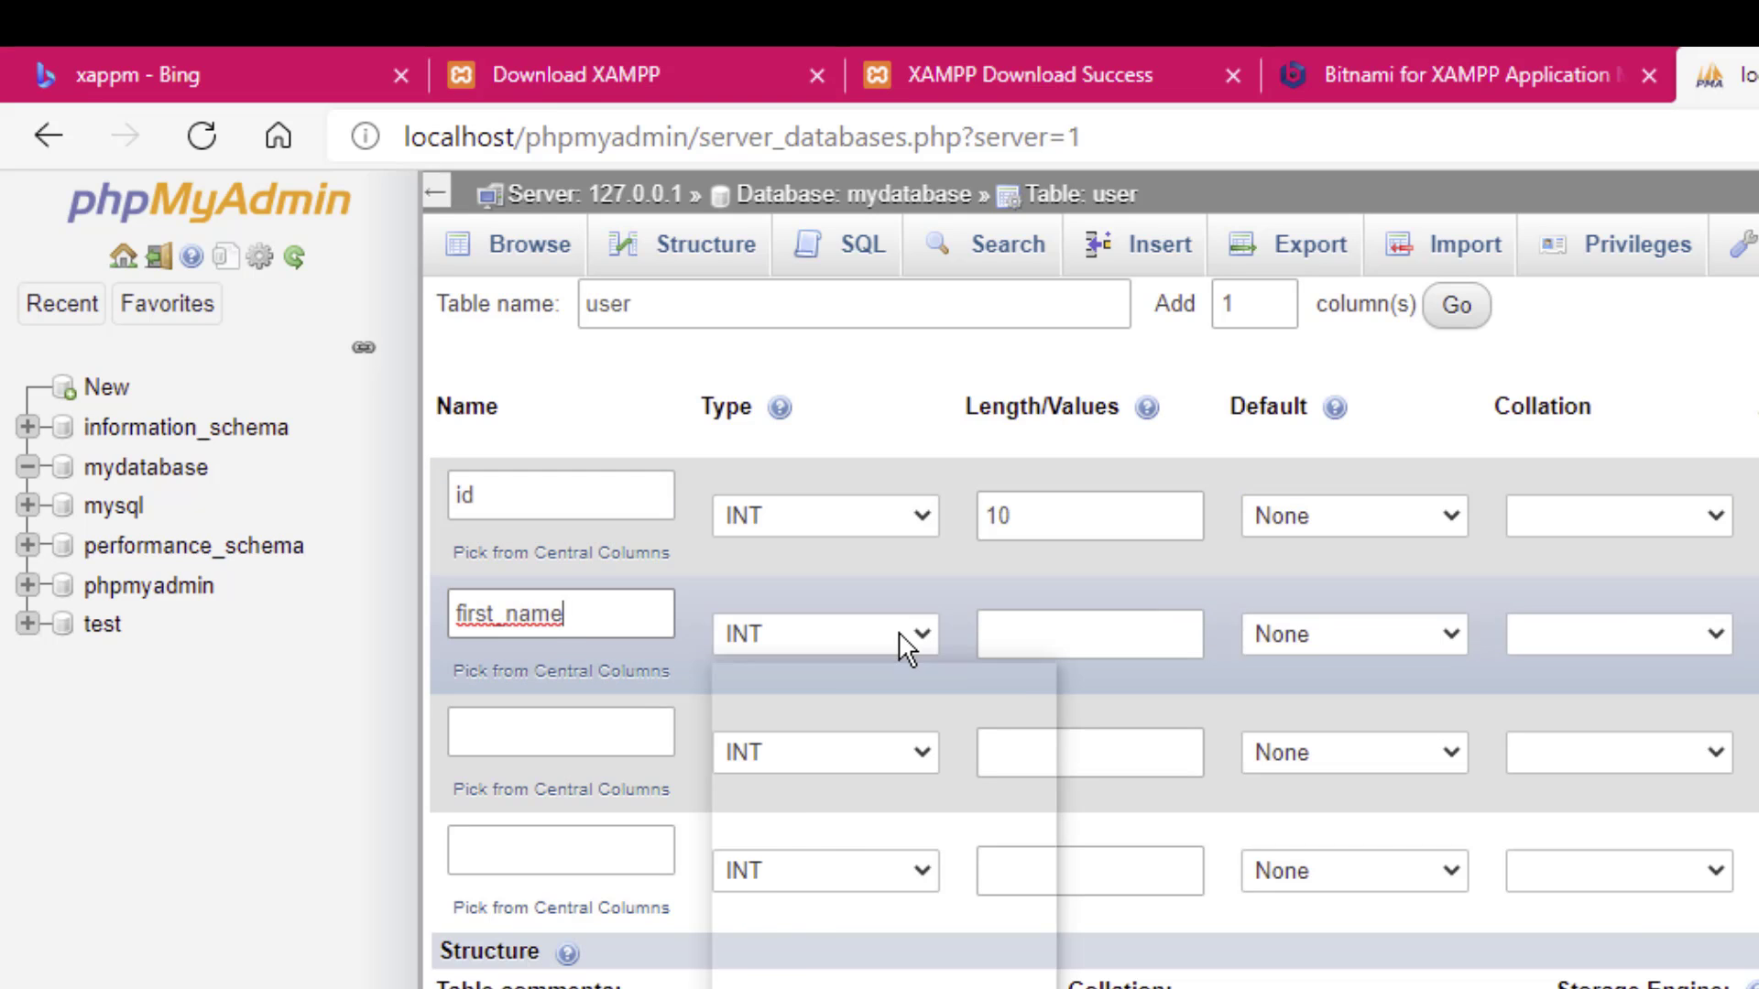
{"action": "left_click", "coordinate": [899, 707]}
{"action": "left_click", "coordinate": [1078, 633]}
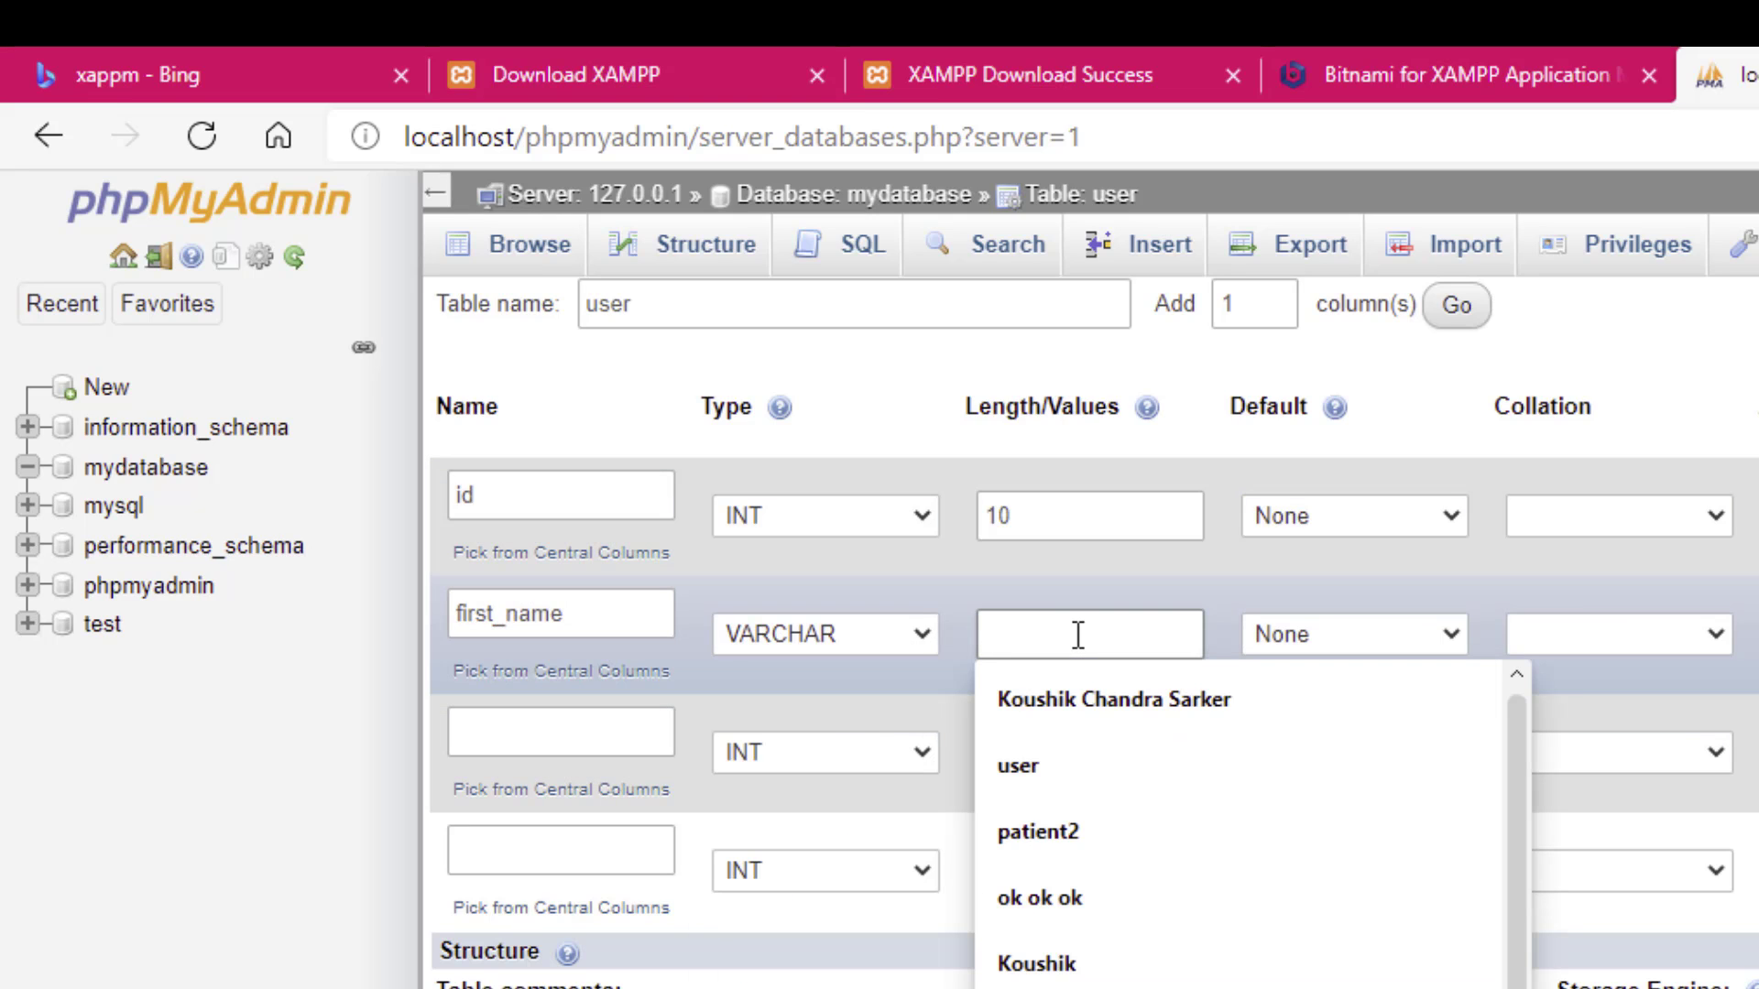
{"action": "type", "text": "50"}
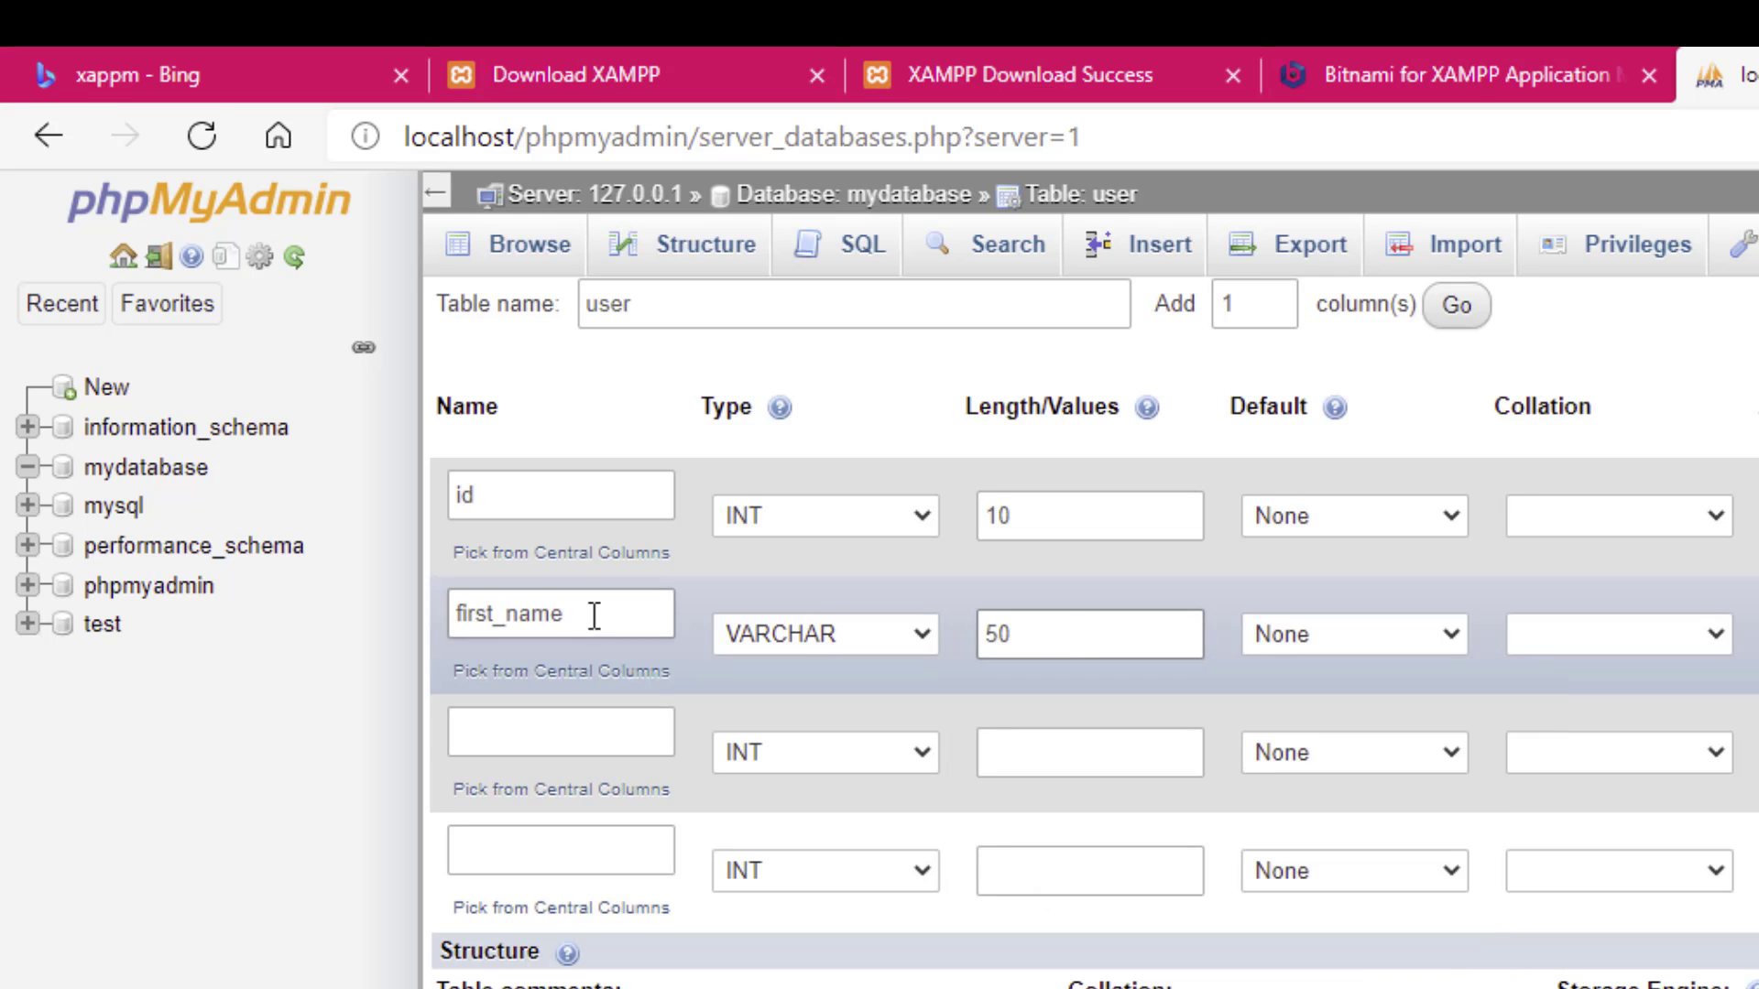
- Define the third column as fast_name with type VARCHAR and length 50
{"action": "left_click", "coordinate": [580, 738]}
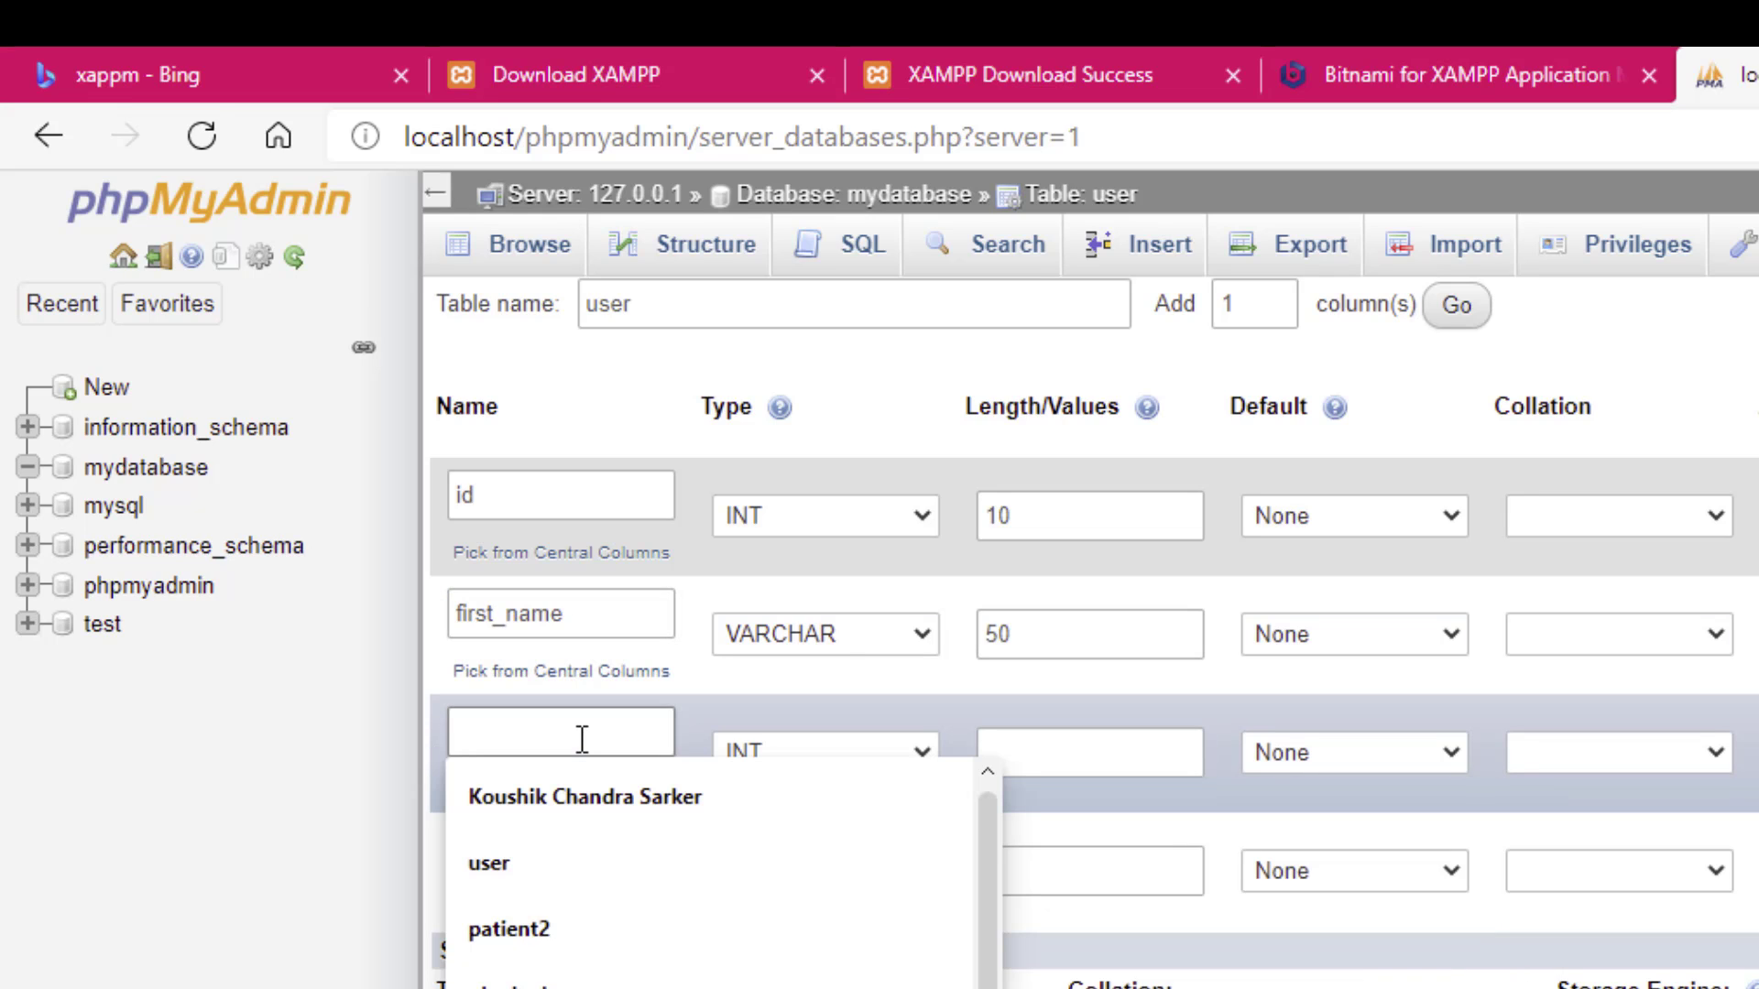
{"action": "type", "text": "fas"}
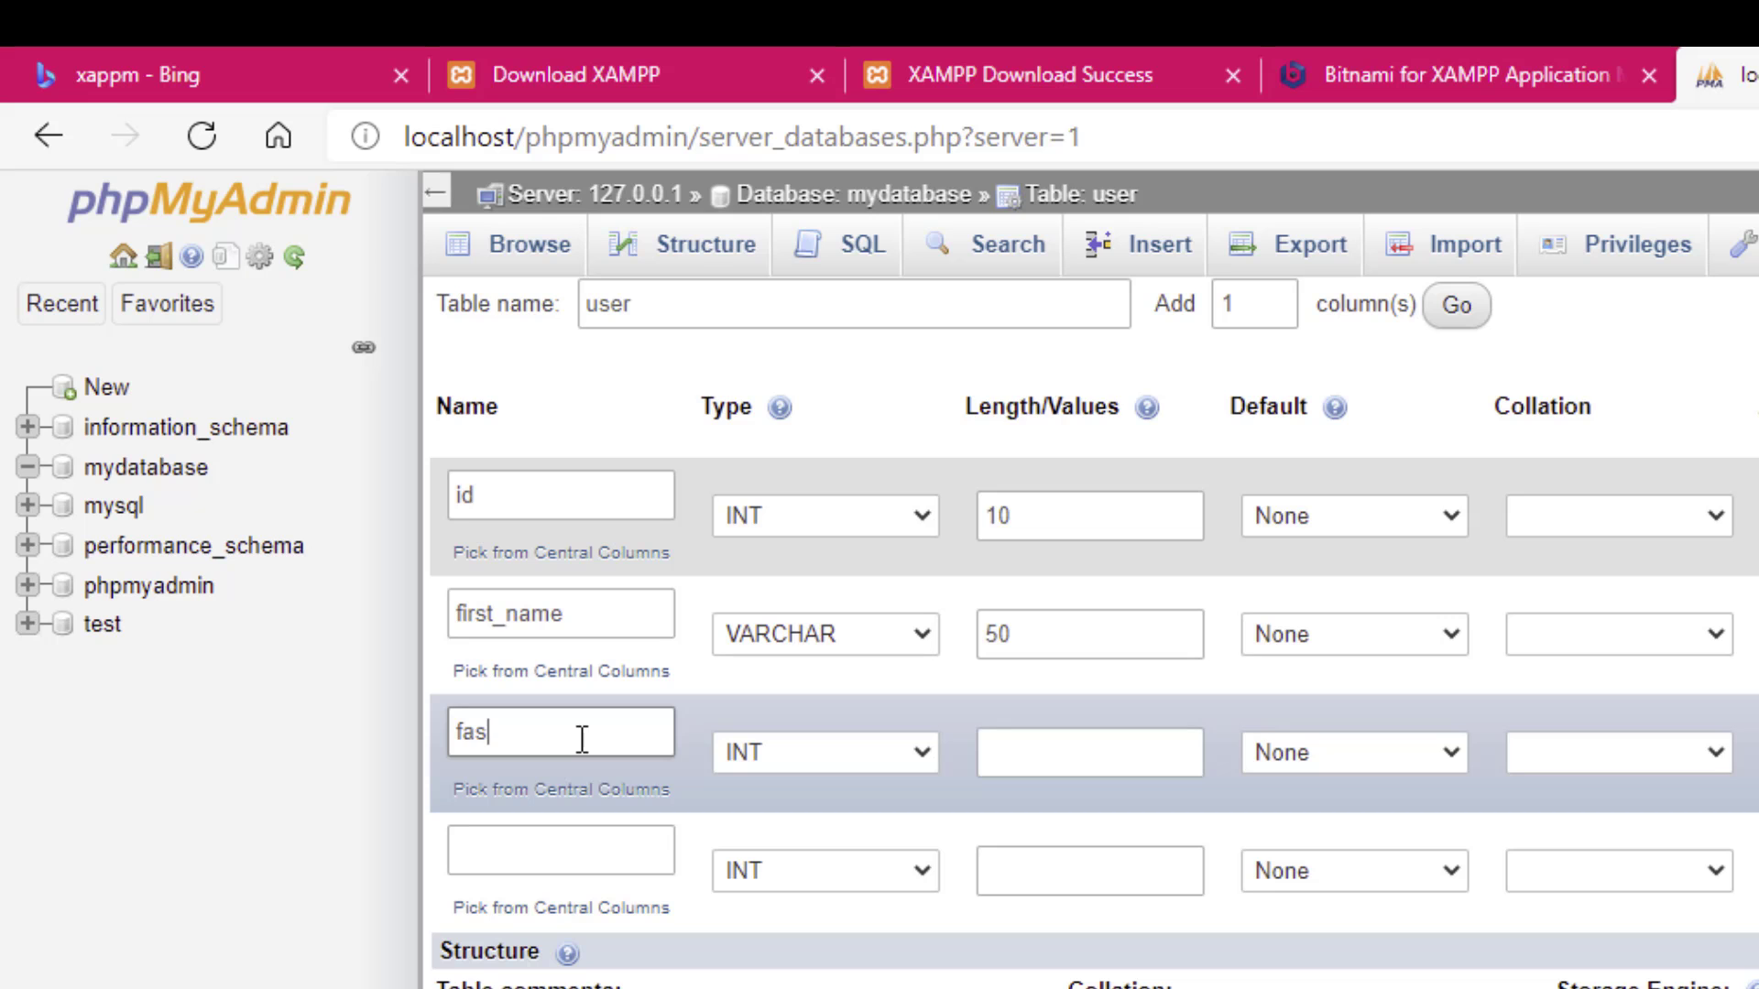
{"action": "type", "text": "t_"}
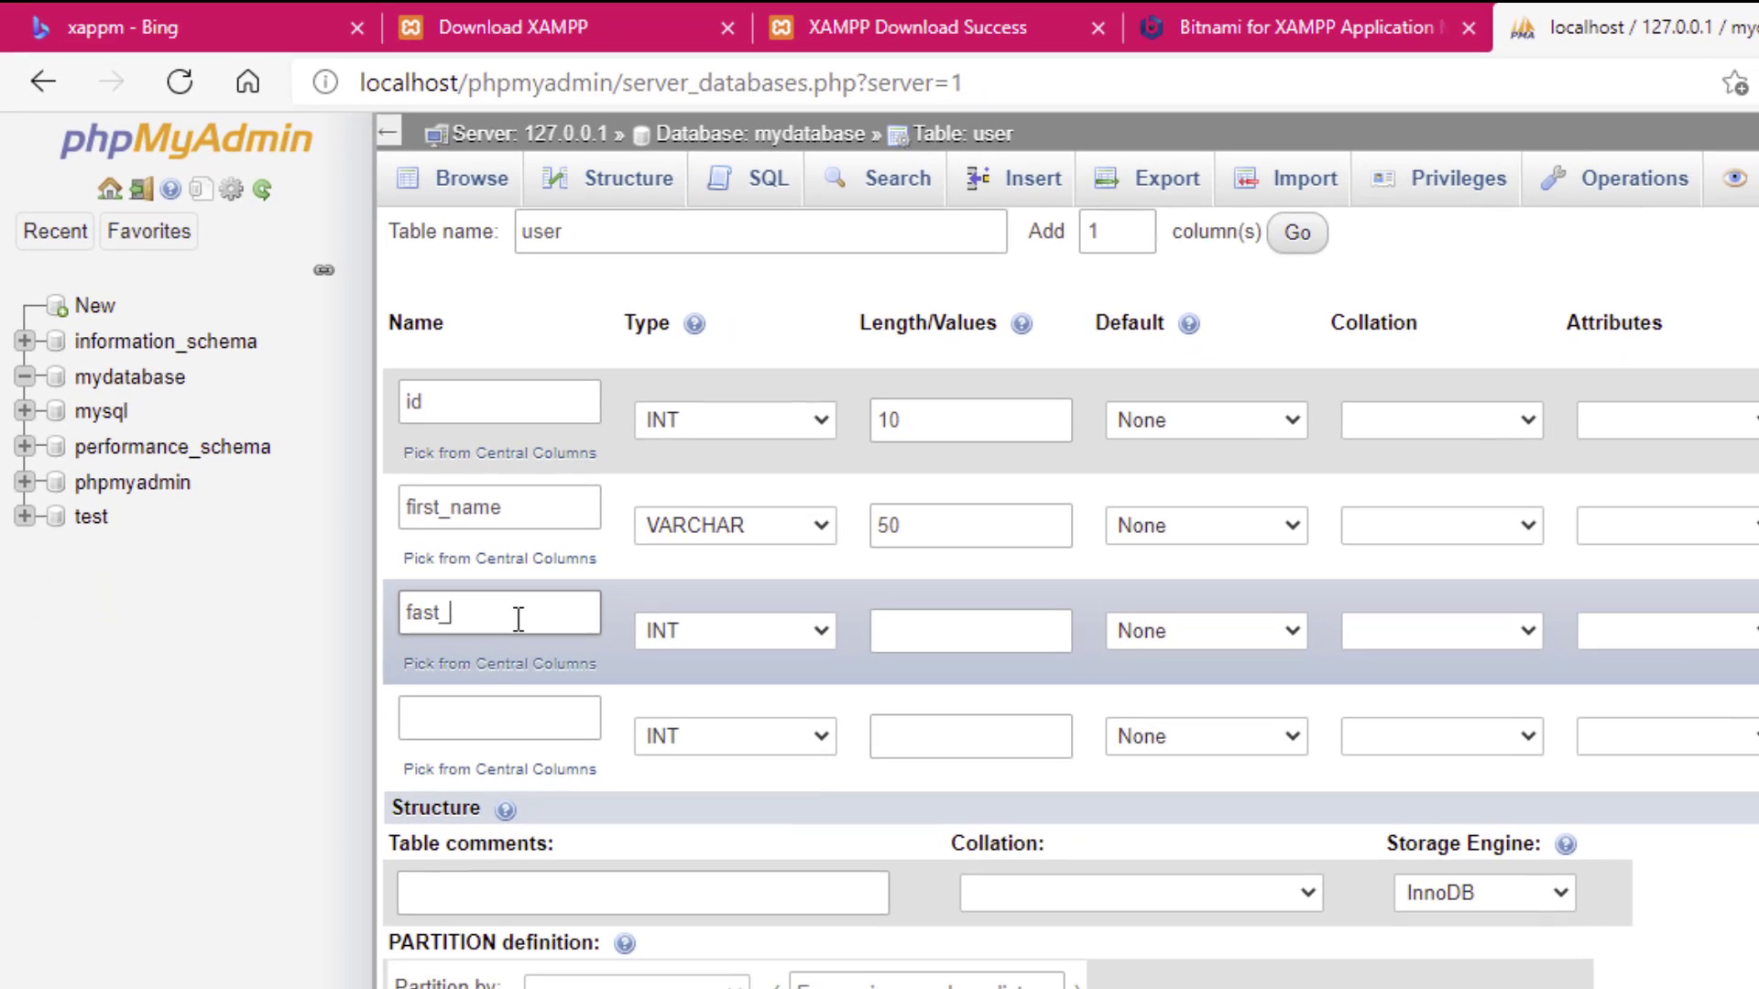
{"action": "type", "text": "name"}
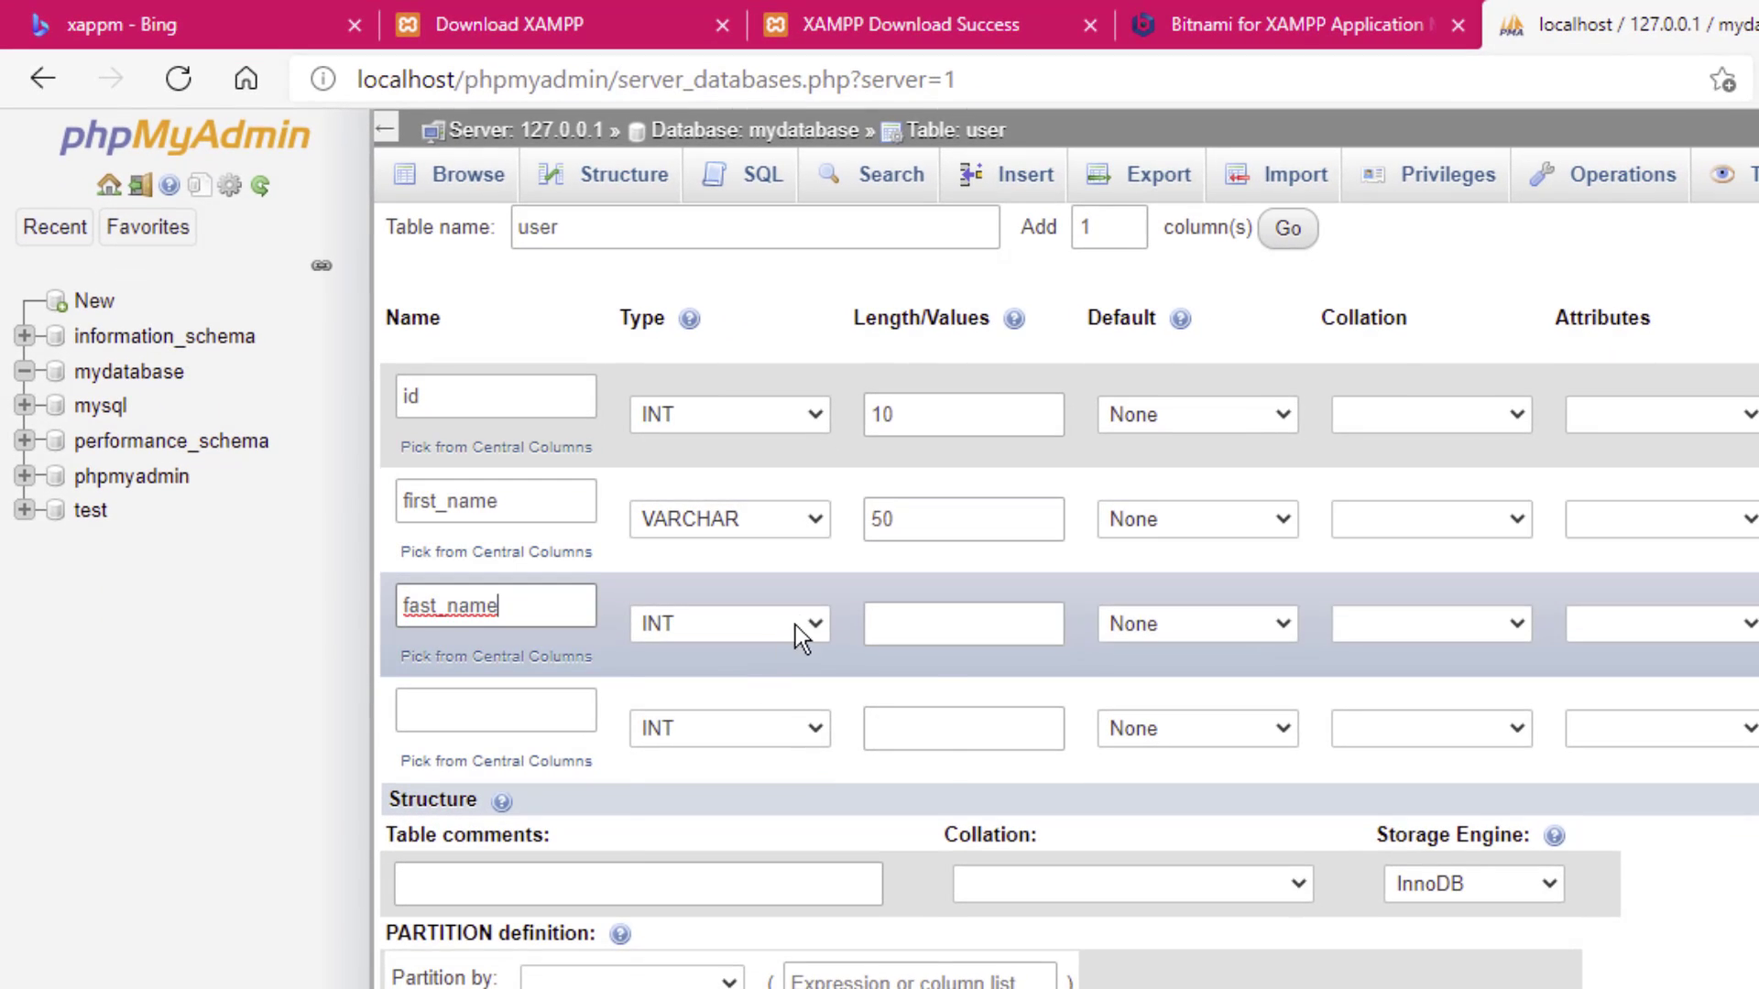
{"action": "left_click", "coordinate": [795, 625]}
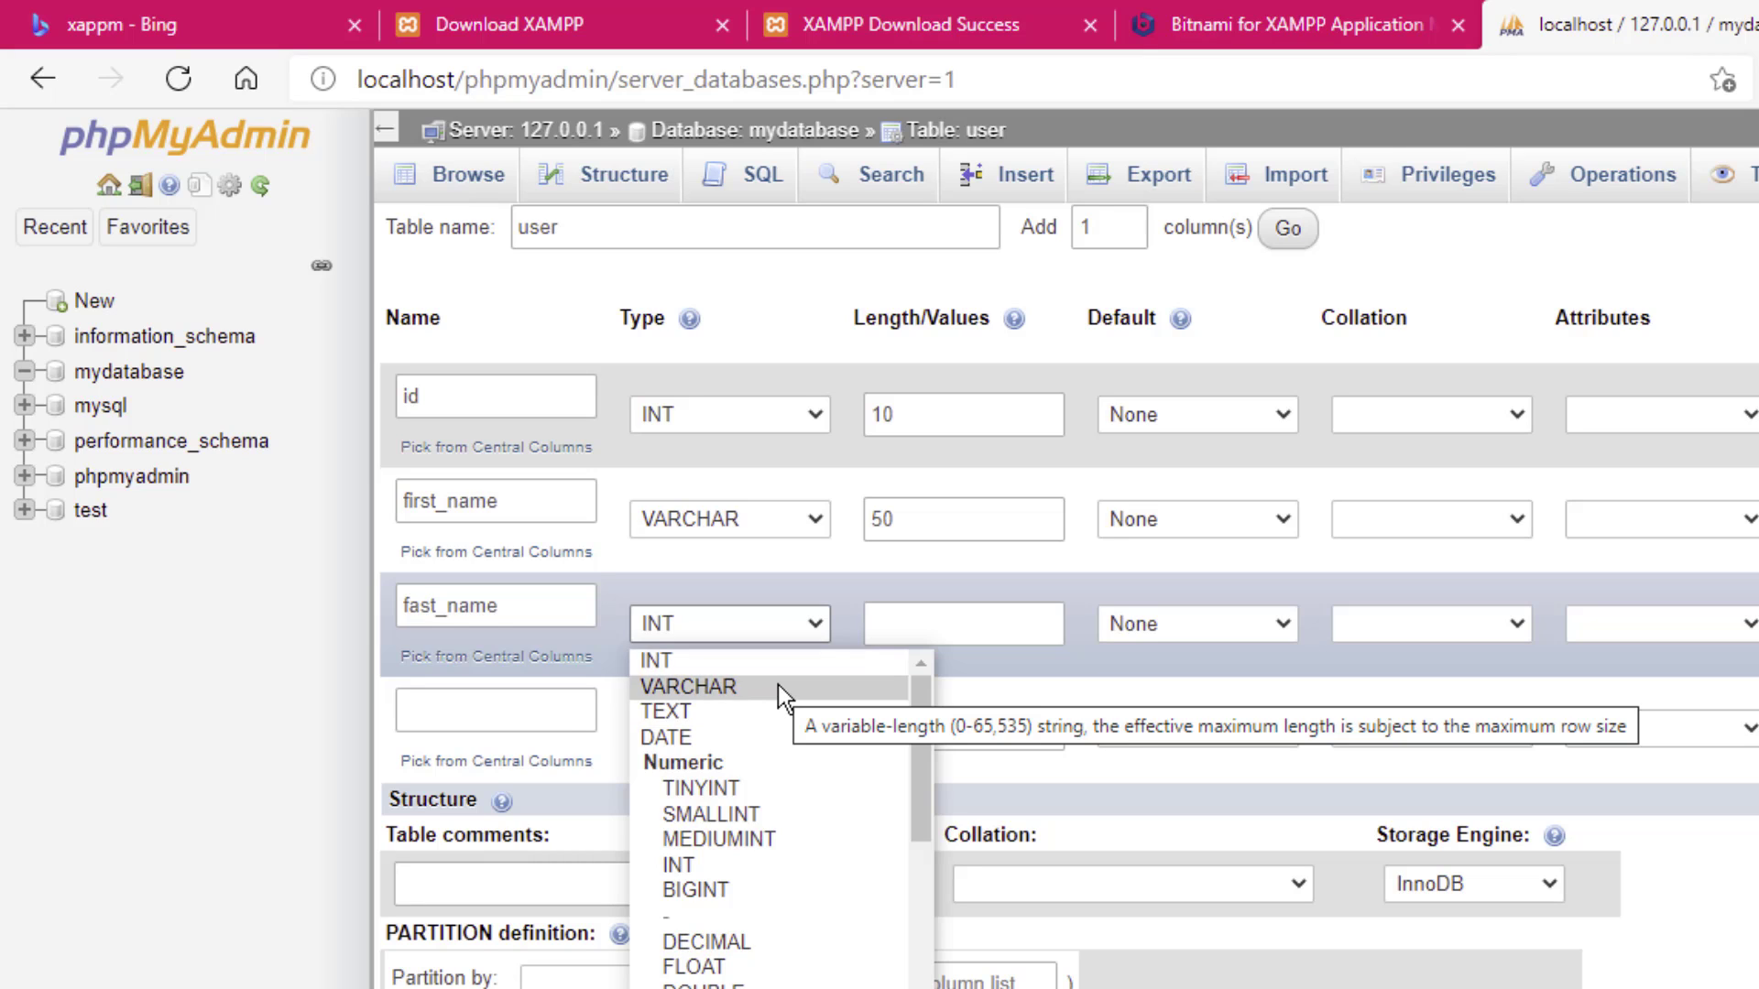
{"action": "left_click", "coordinate": [778, 687]}
{"action": "left_click", "coordinate": [999, 627]}
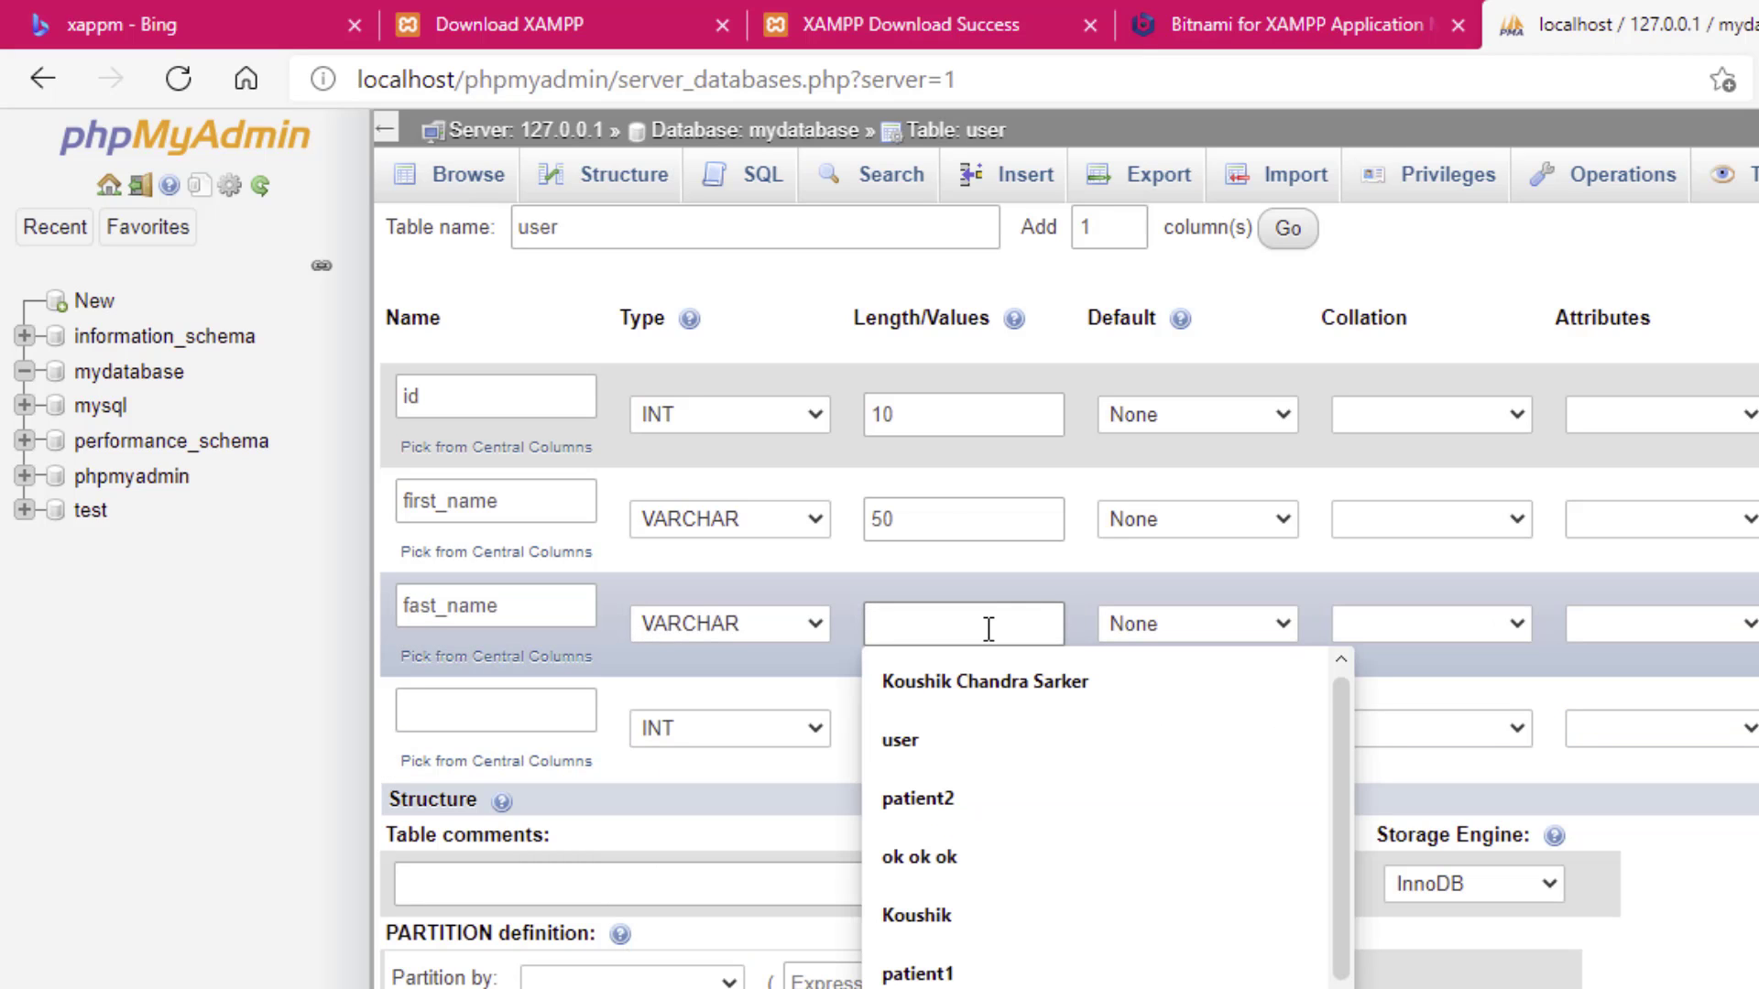
{"action": "type", "text": "50"}
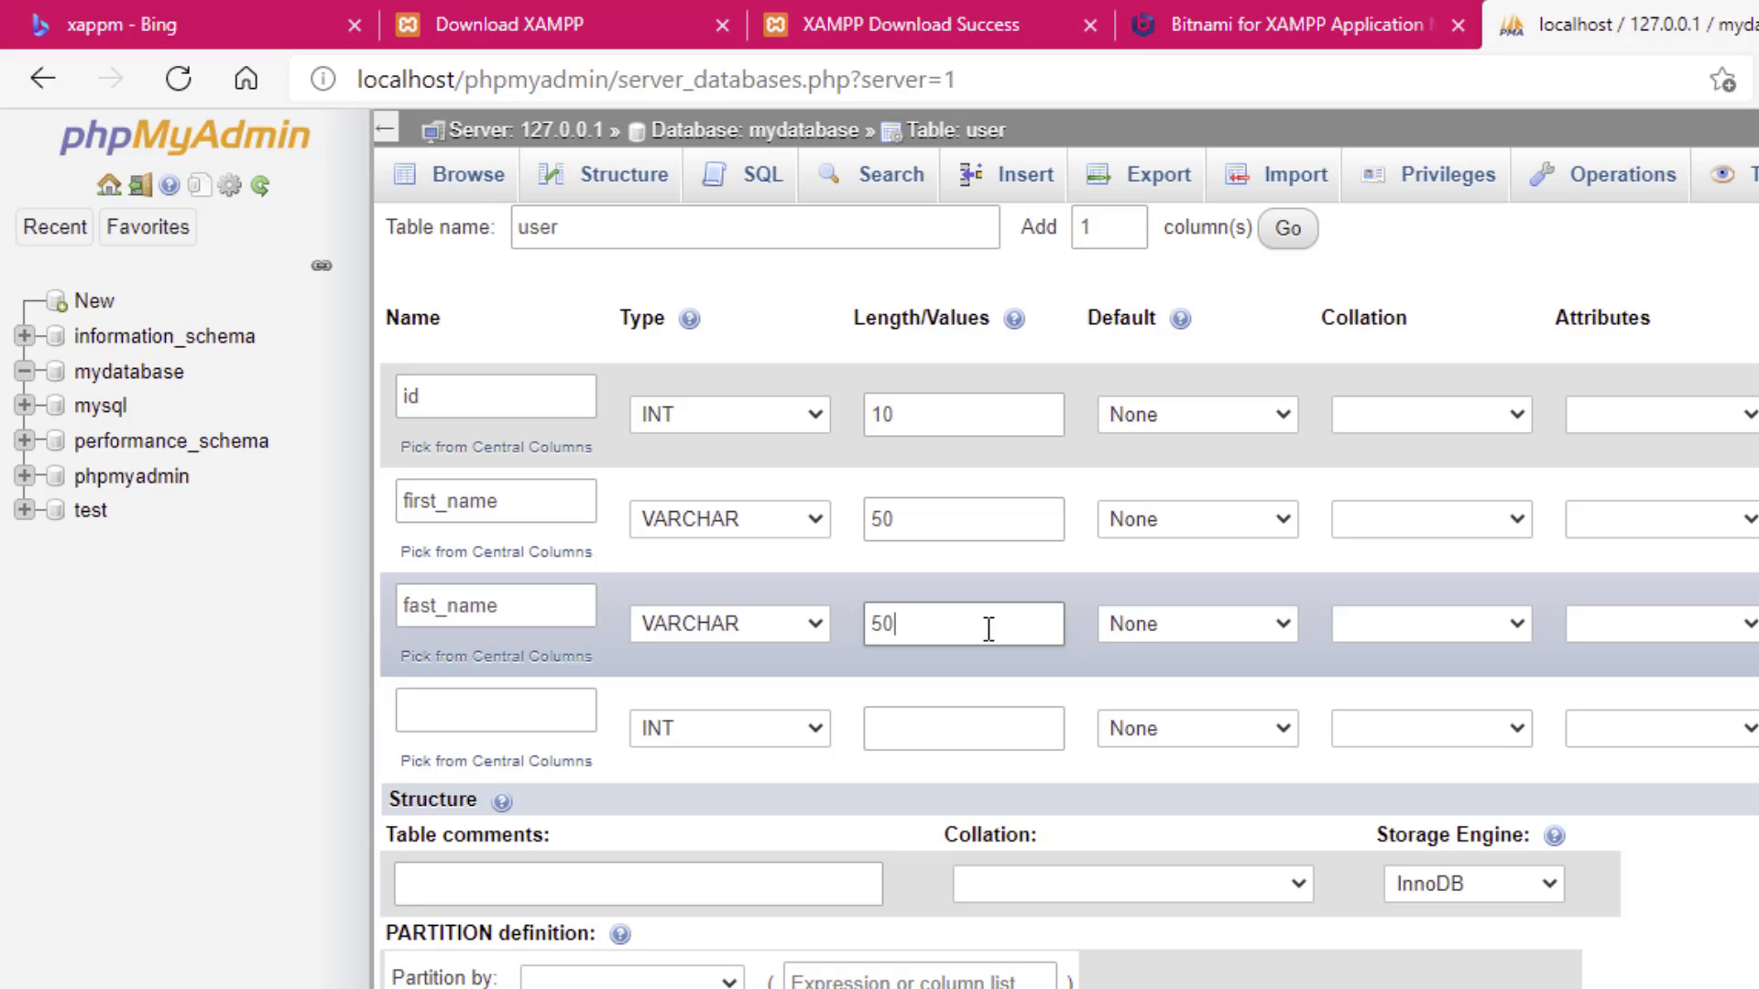
- Define the fourth column as Username with type VARCHAR and length 50, and save the table
{"action": "left_click", "coordinate": [544, 715]}
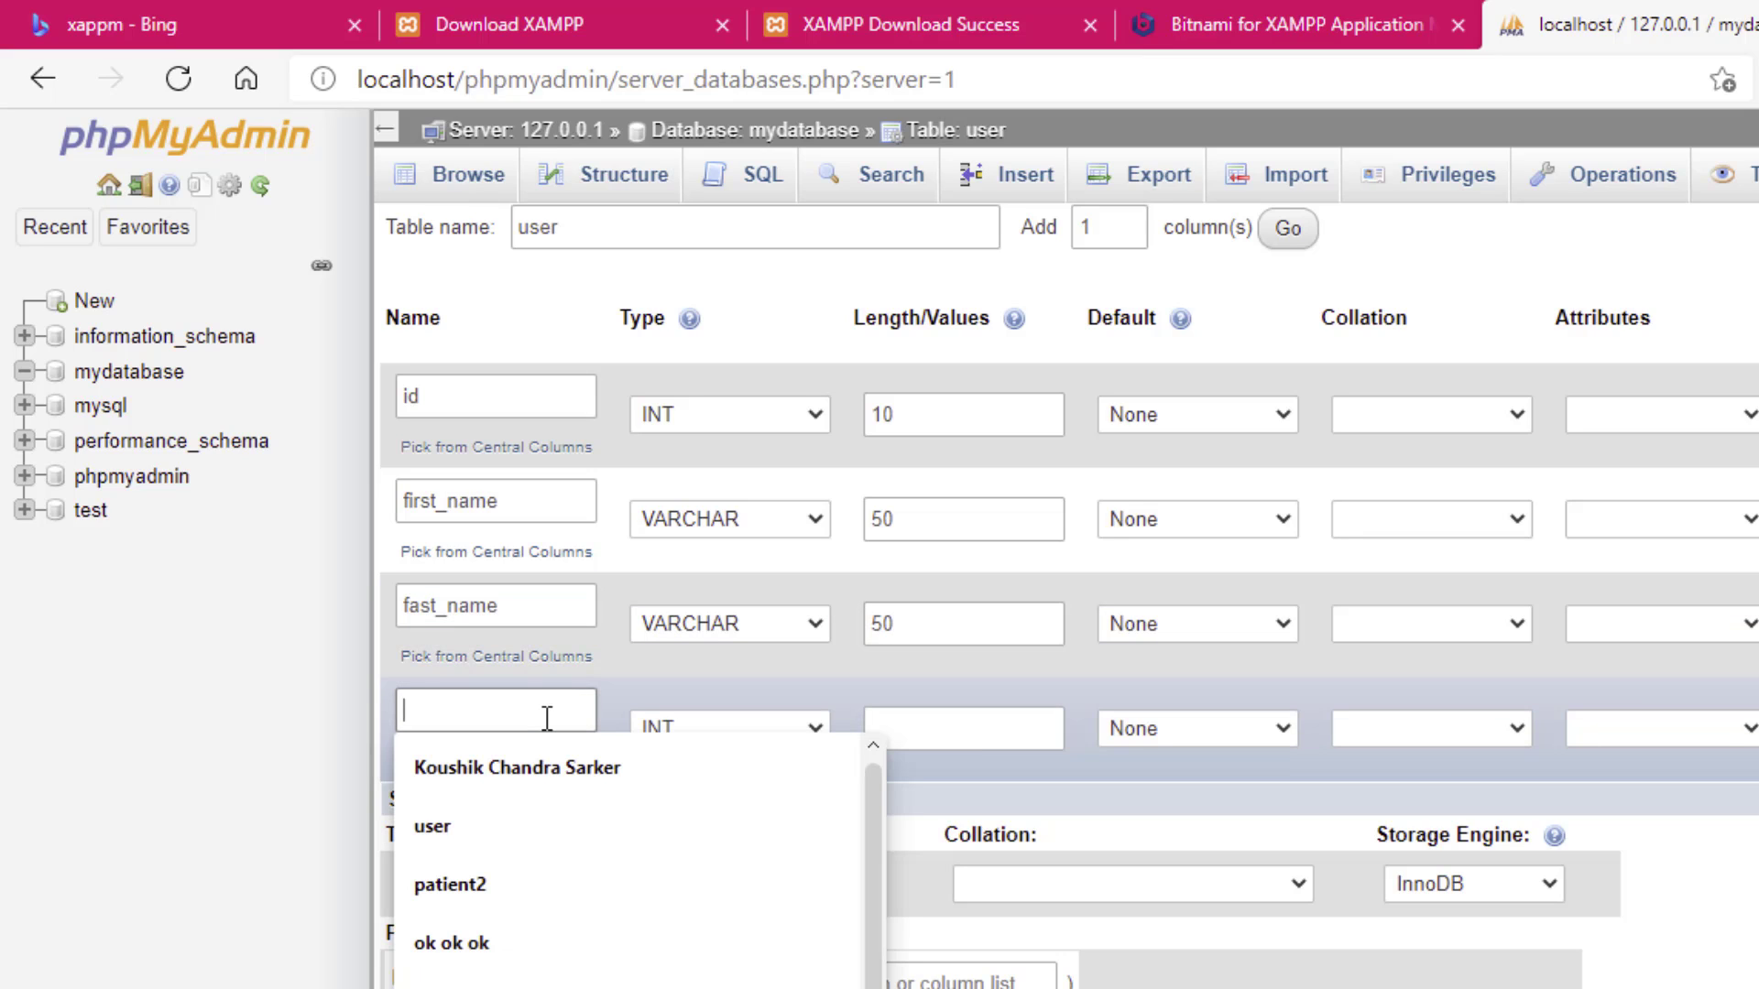
{"action": "type", "text": "Username"}
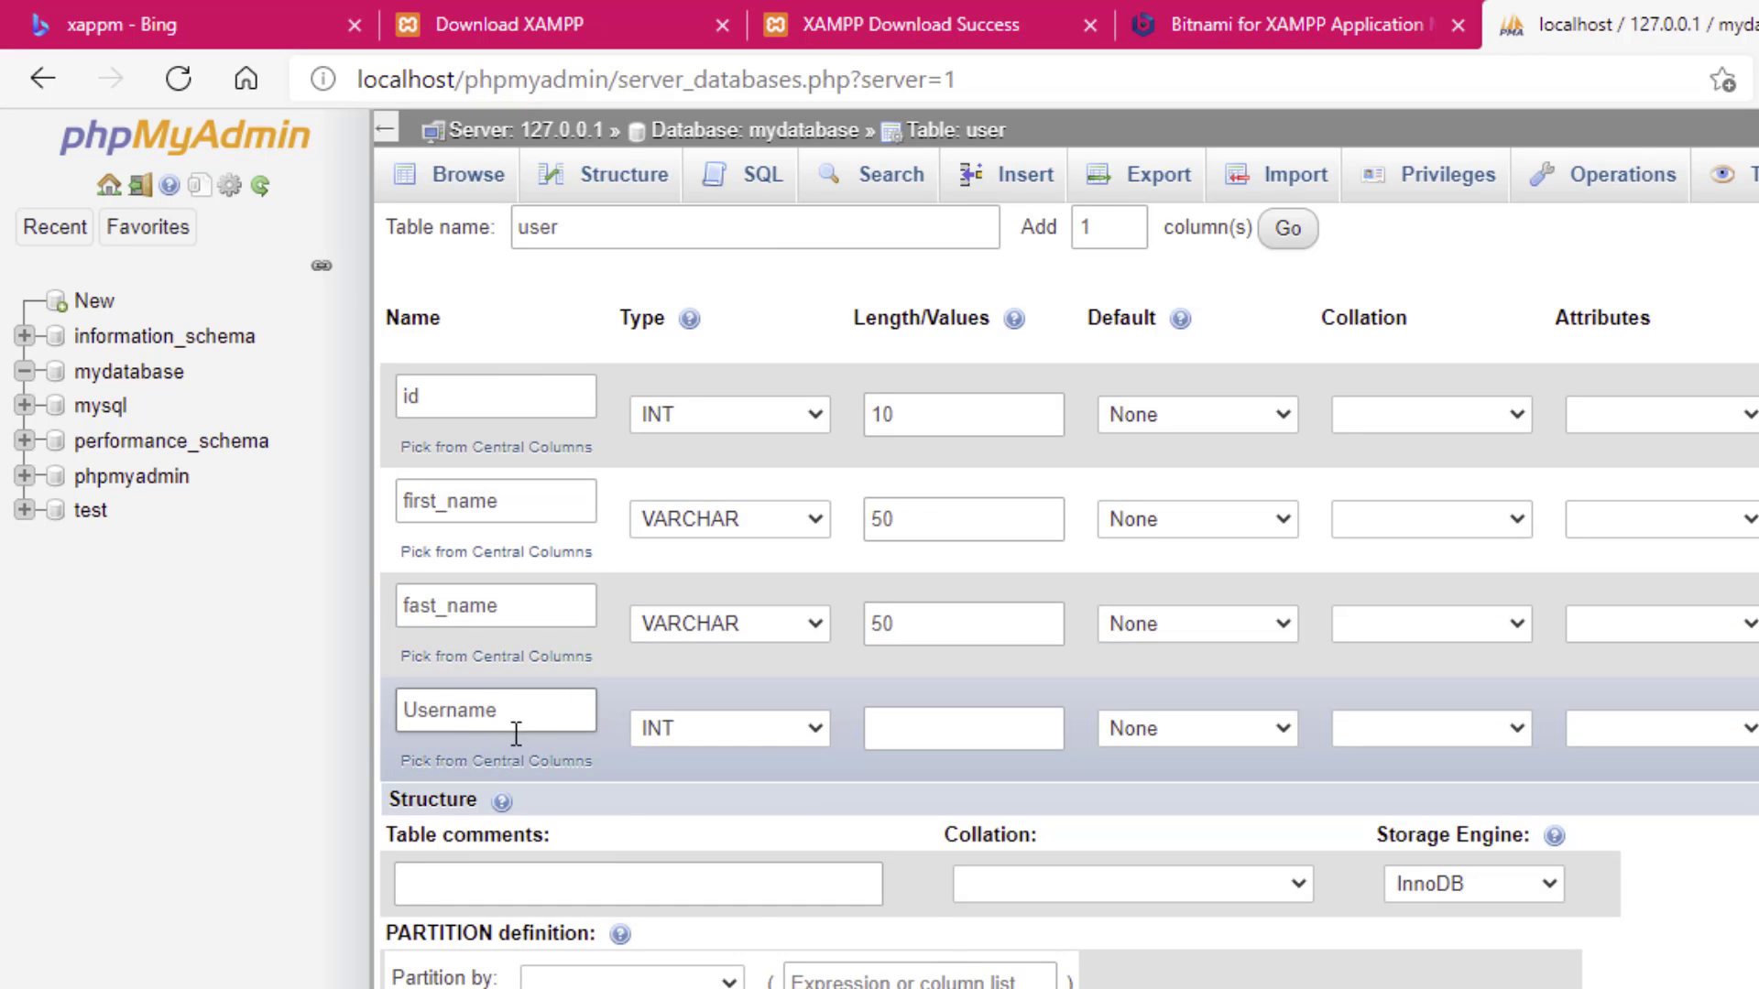
{"action": "left_click", "coordinate": [766, 729]}
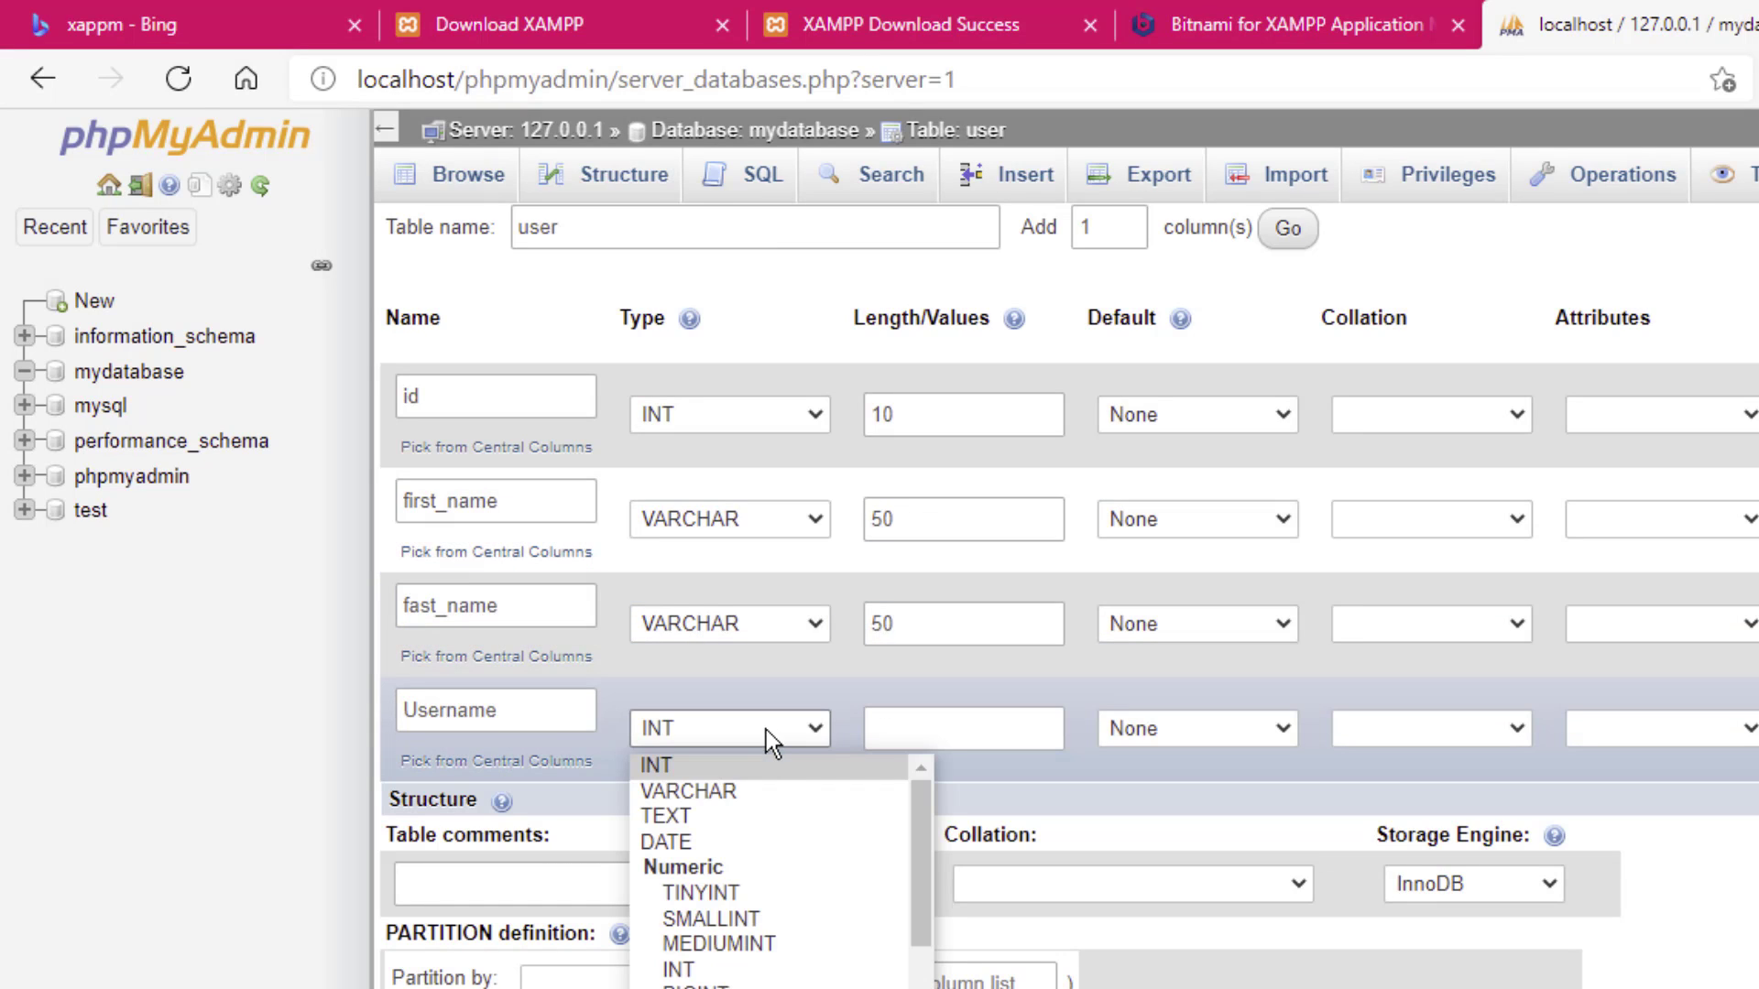
{"action": "left_click", "coordinate": [757, 789]}
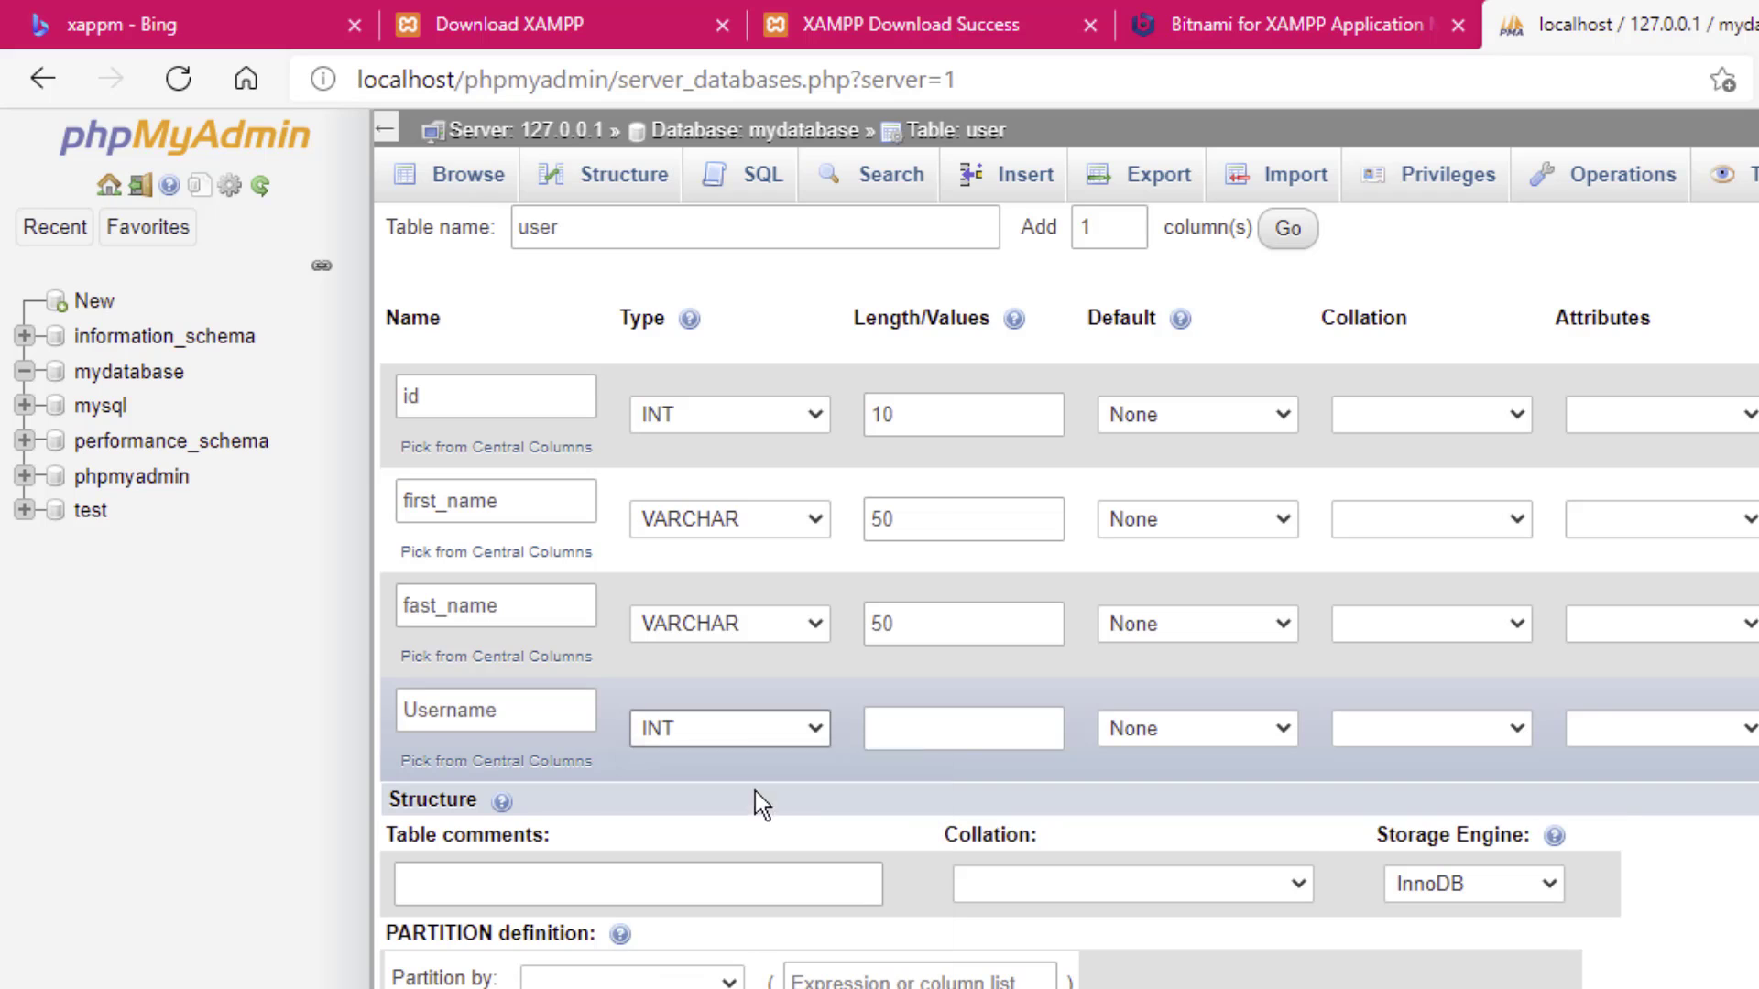
{"action": "left_click", "coordinate": [957, 723]}
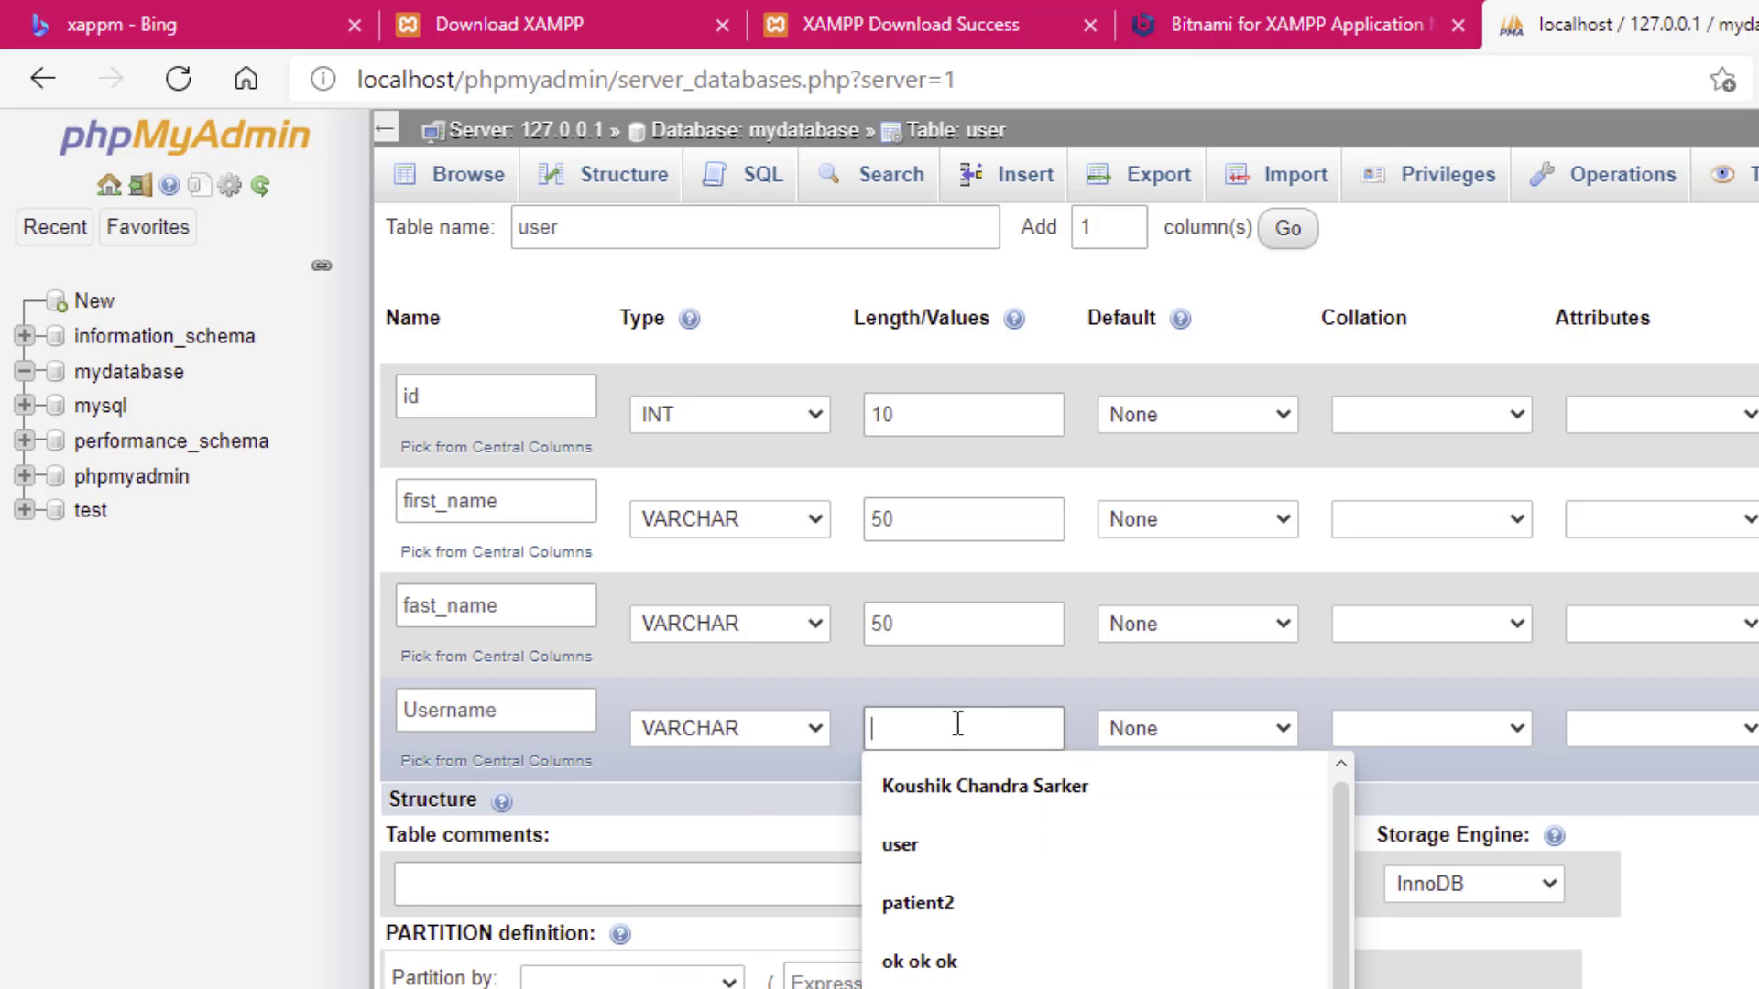
{"action": "type", "text": "50"}
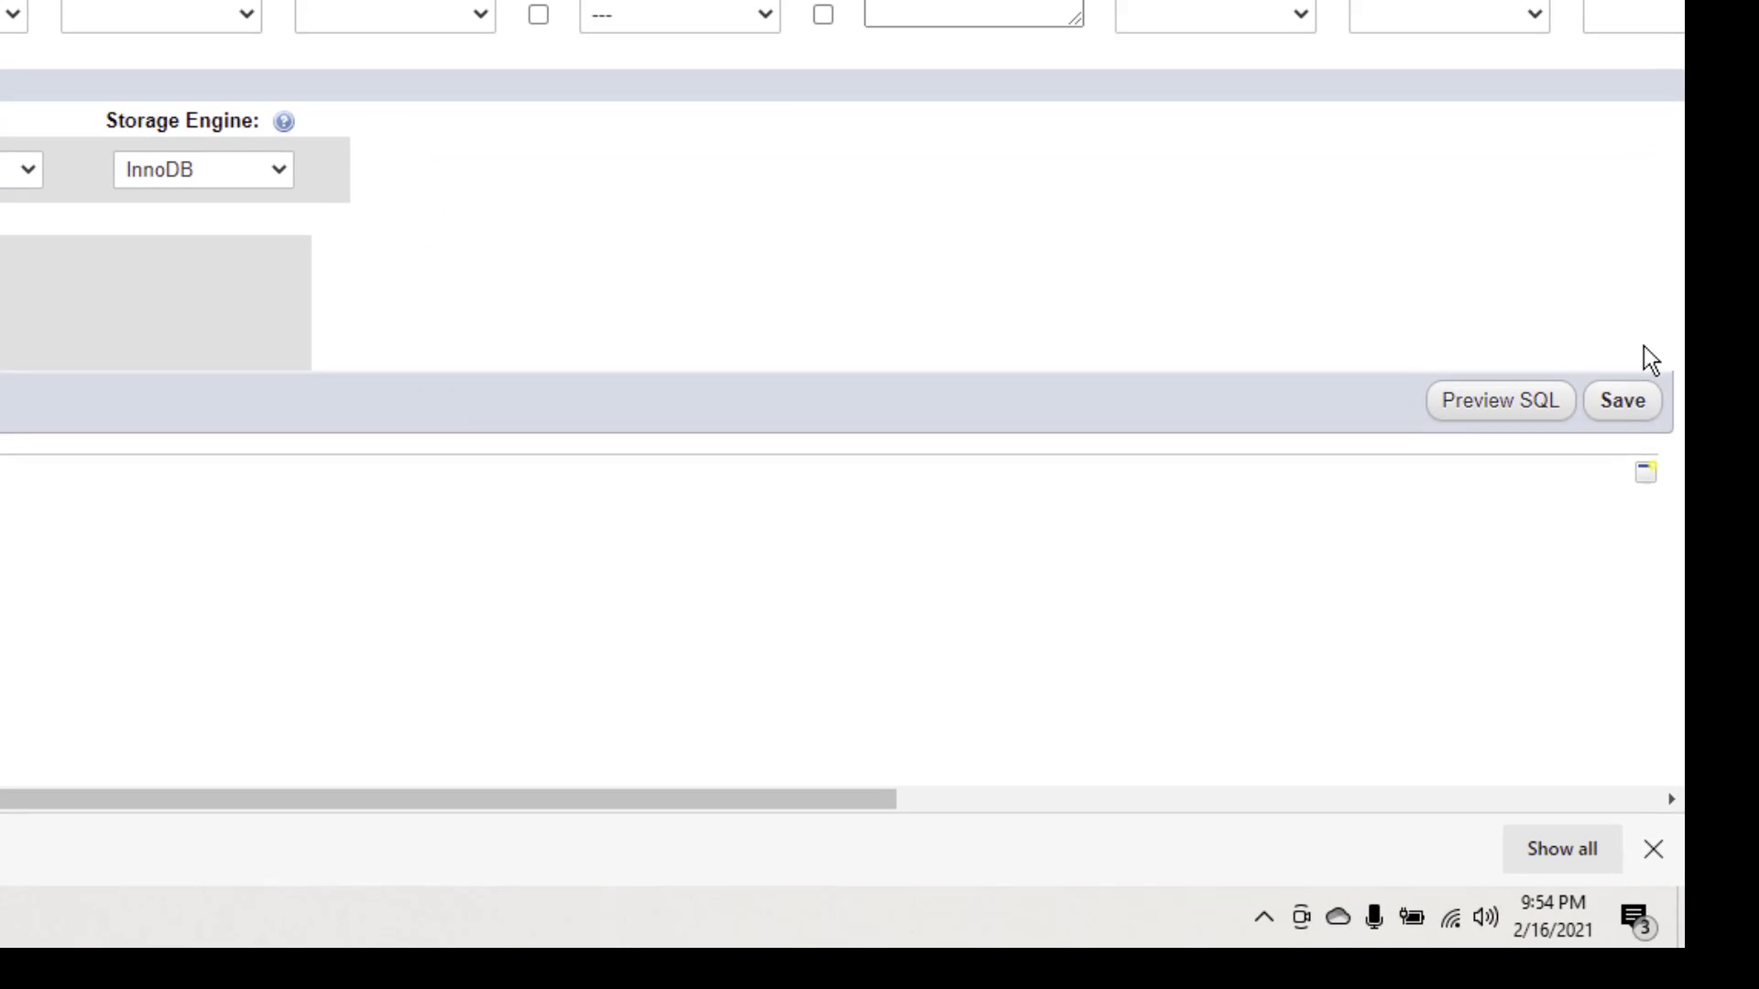
{"action": "left_click", "coordinate": [1649, 403]}
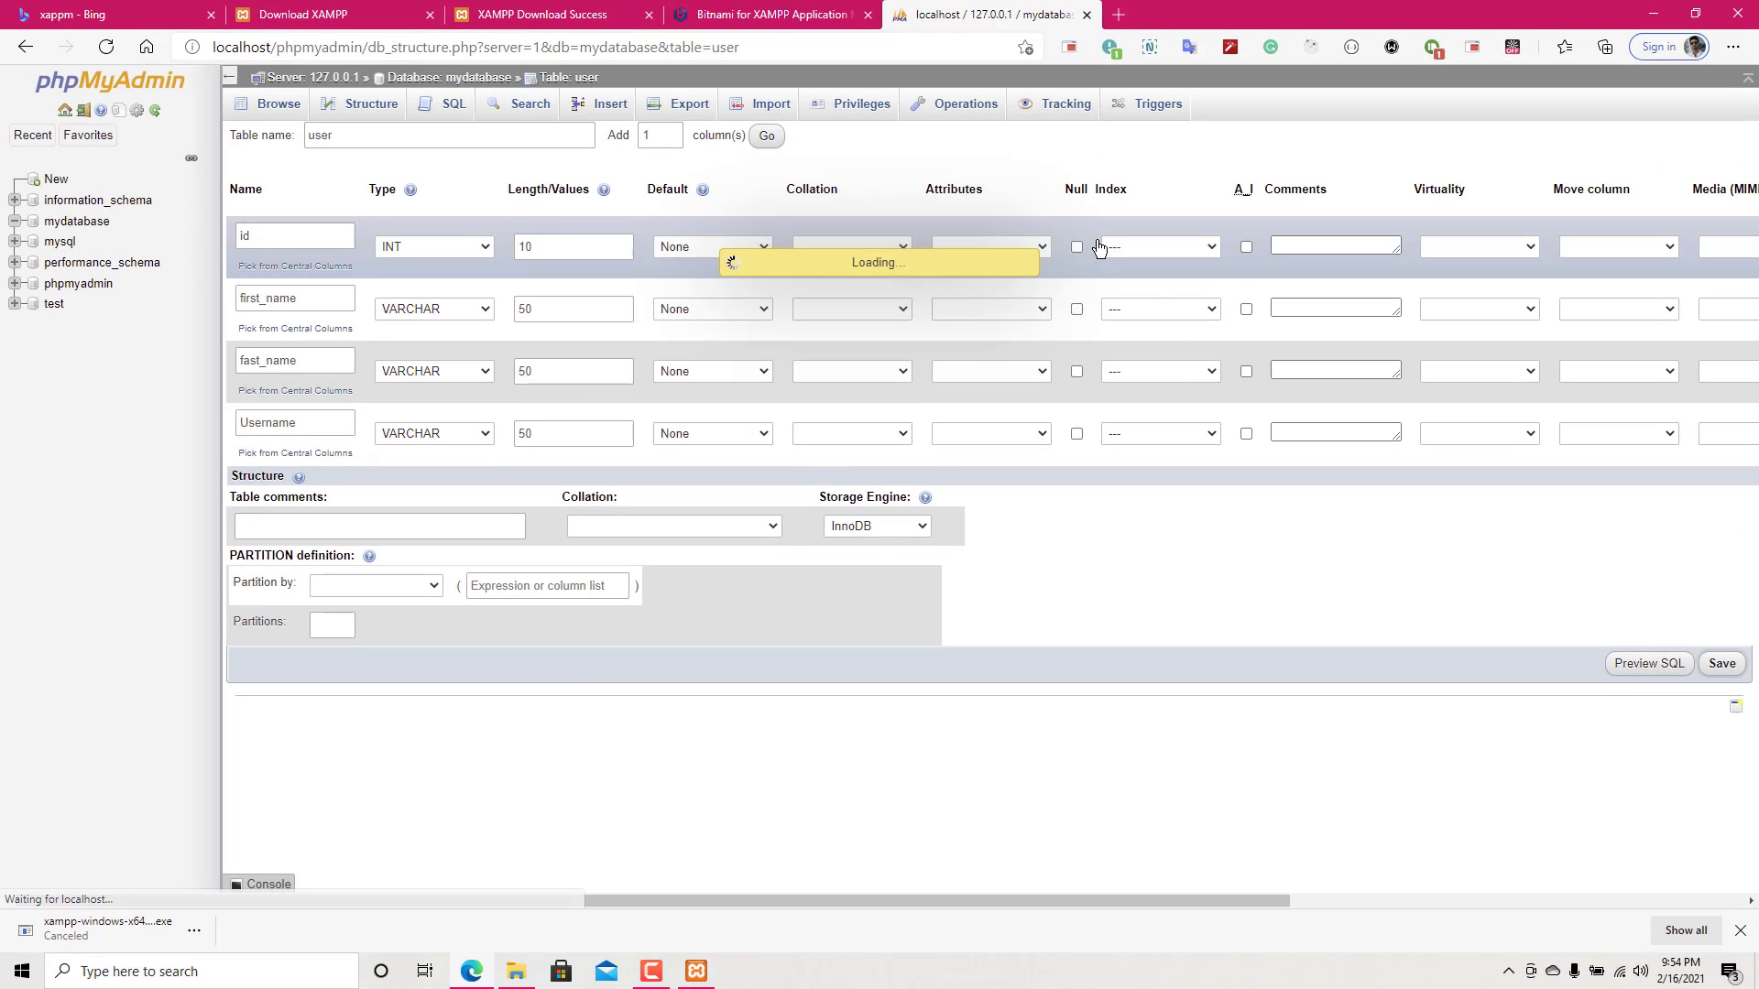